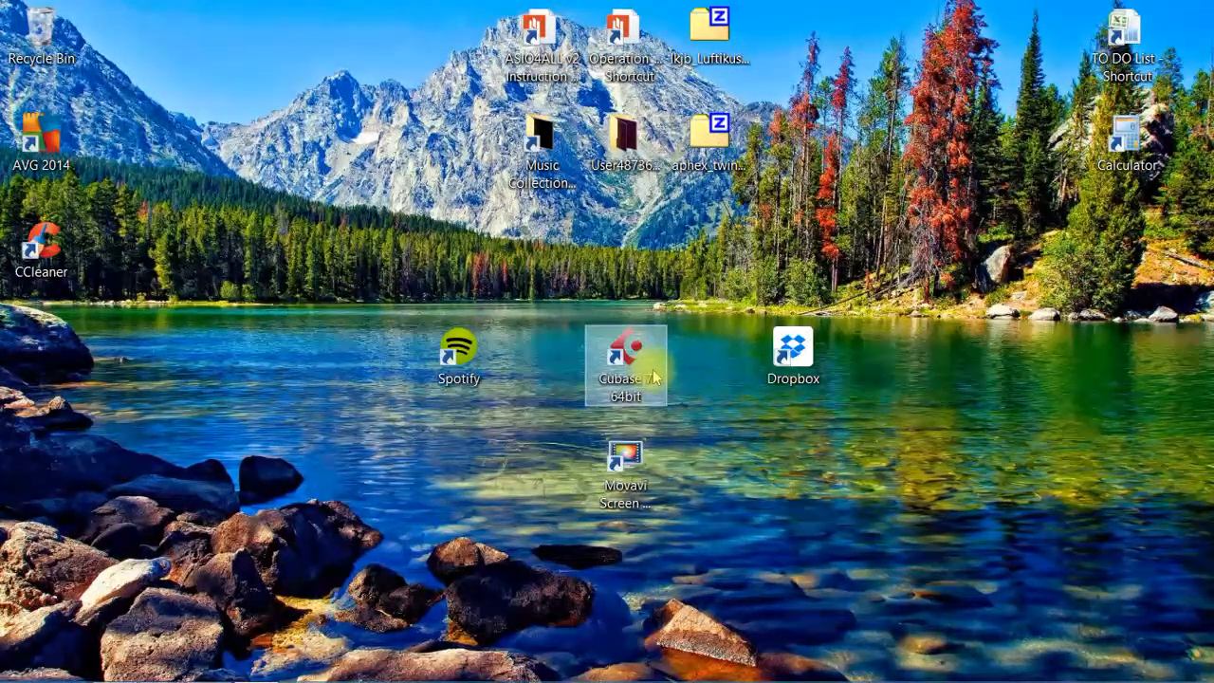
Step: Switch from the desktop to the Cubase project and return the playhead to the start
{"action": "mouse_move", "coordinate": [256, 675]}
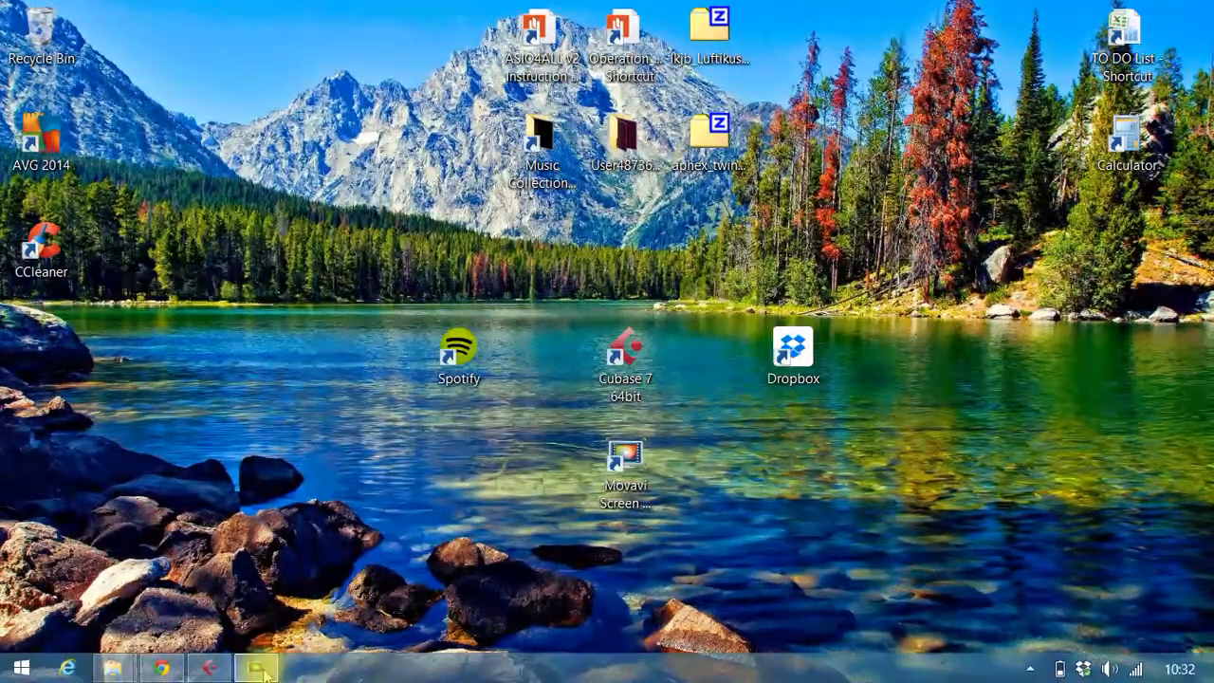
{"action": "left_click", "coordinate": [218, 670]}
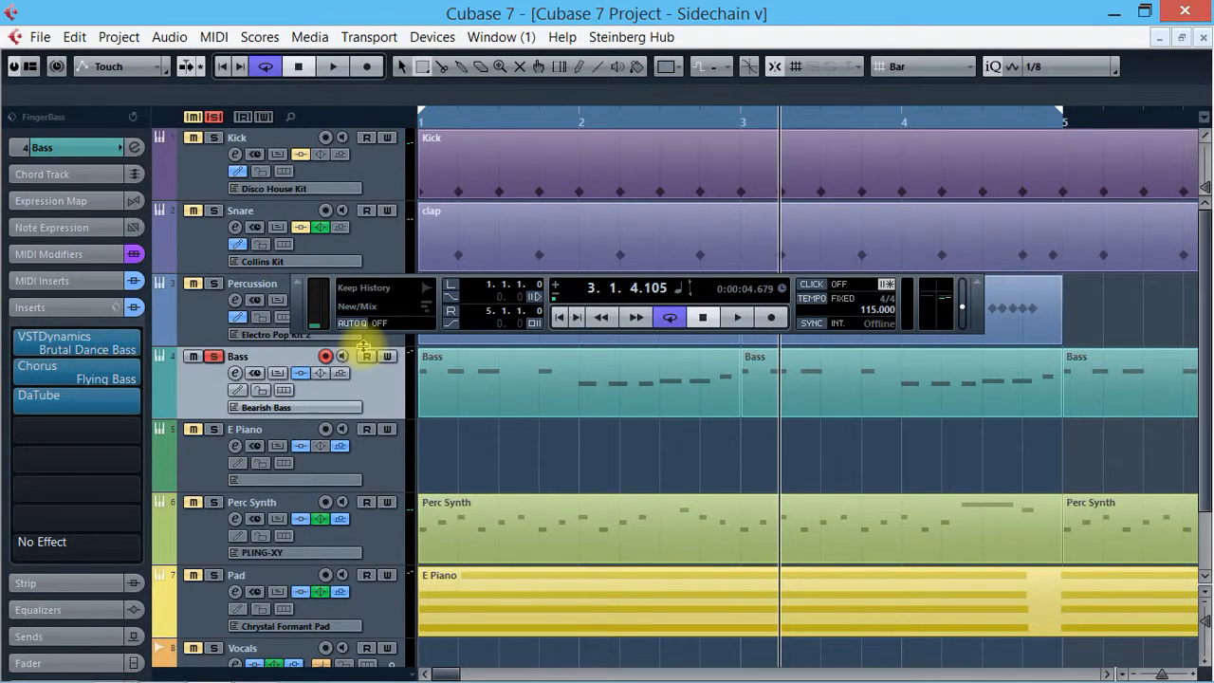
{"action": "key", "text": "1"}
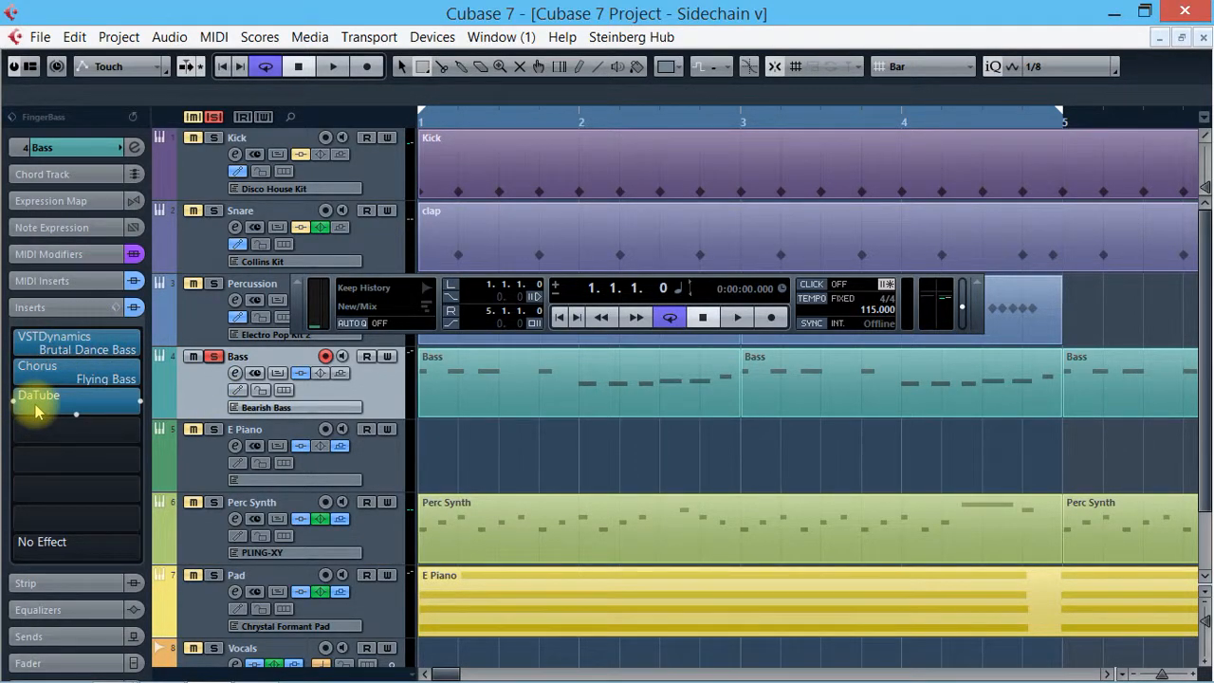
Step: Load the Dynamics Compressor into the last insert slot of the Bass track
{"action": "left_click", "coordinate": [140, 550]}
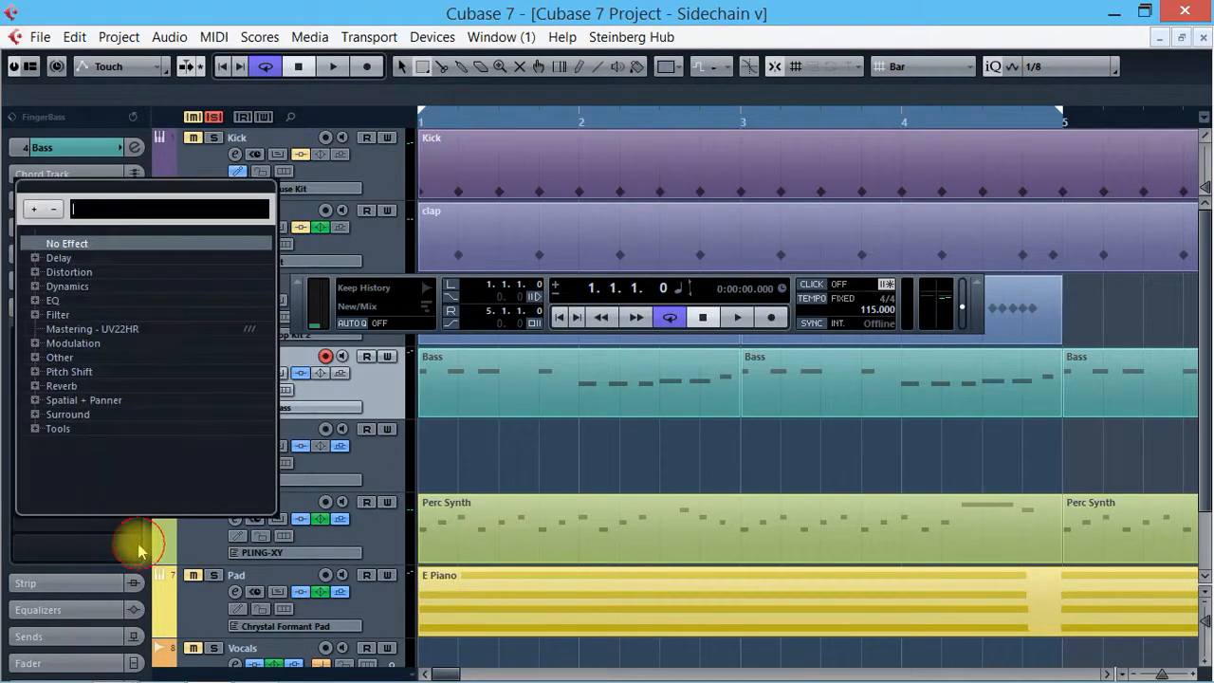
{"action": "left_click", "coordinate": [37, 286]}
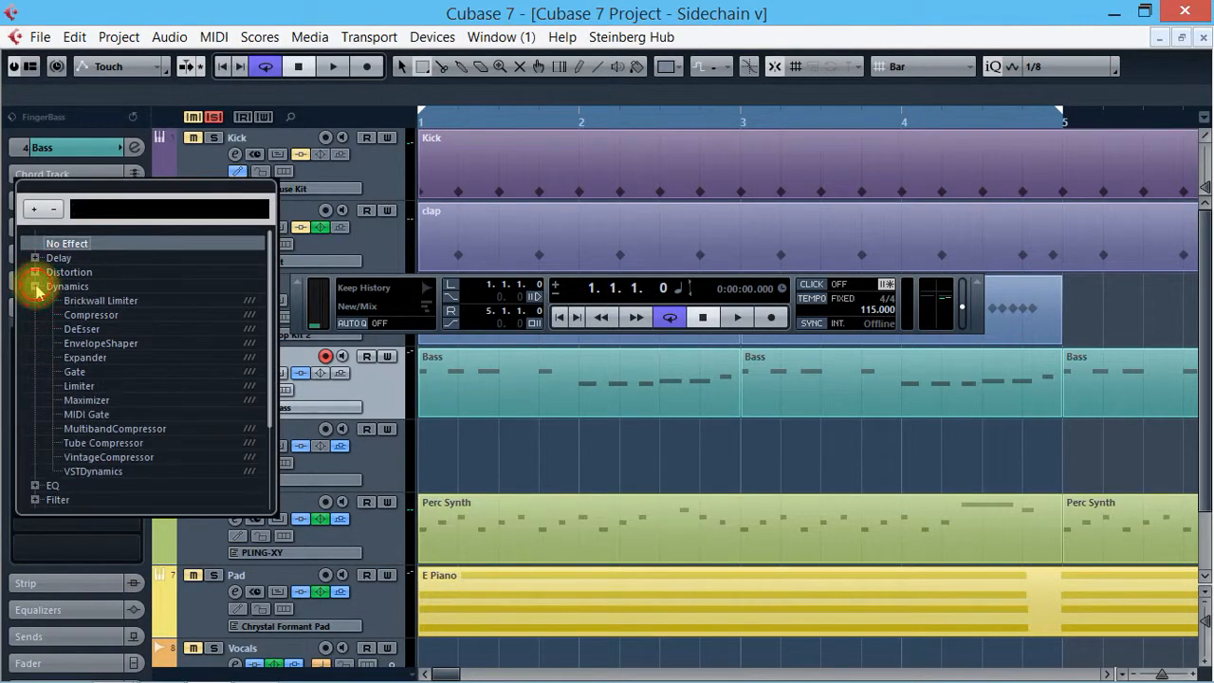
{"action": "left_click", "coordinate": [90, 319]}
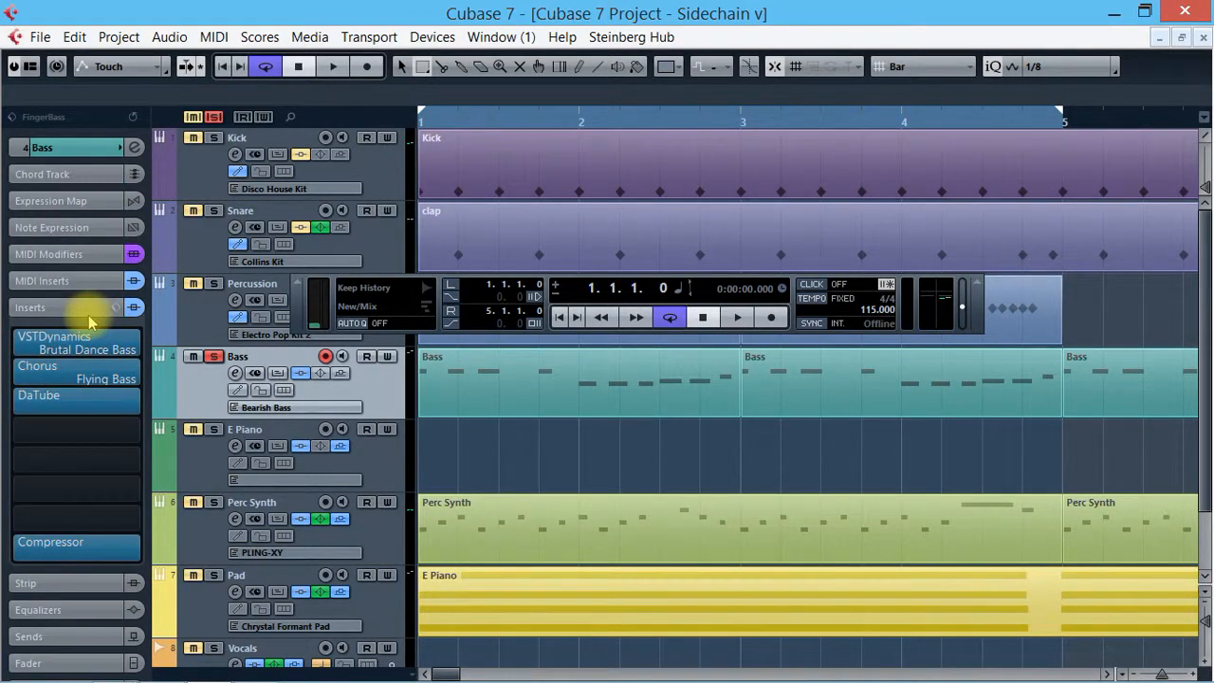
Step: Play the soloed Bass track from the start to hear it, and stop playback
{"action": "key", "text": "KP_1"}
{"action": "key", "text": "KP_Enter"}
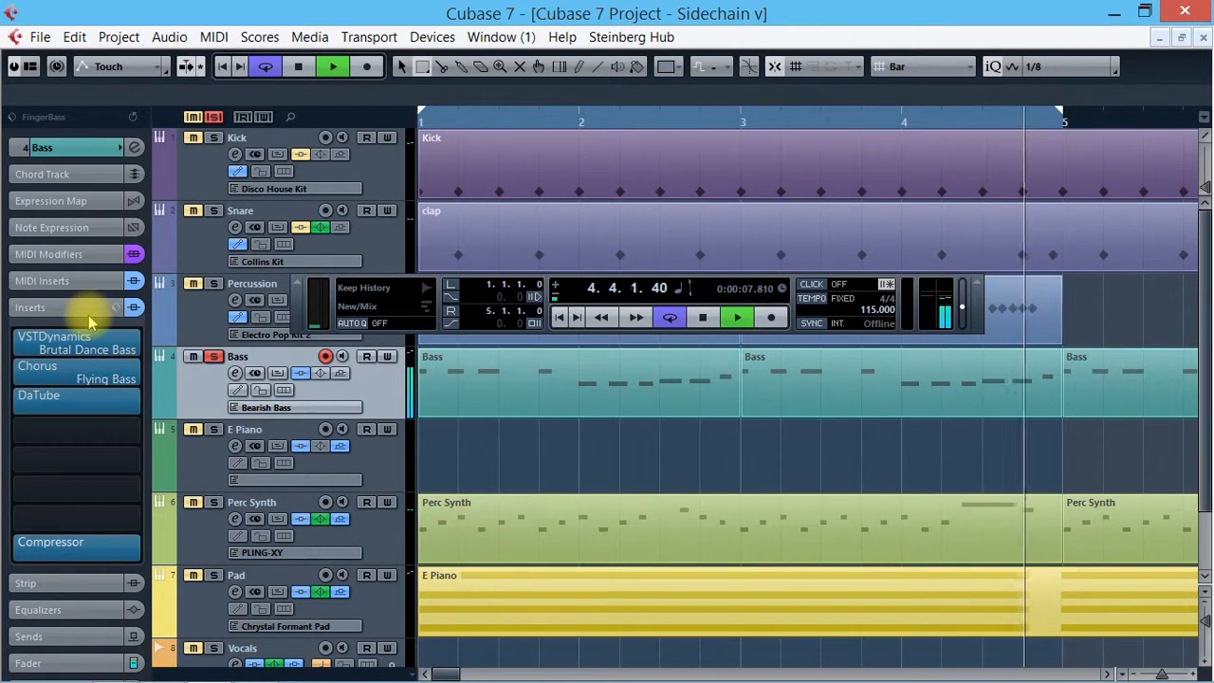
{"action": "key", "text": "space"}
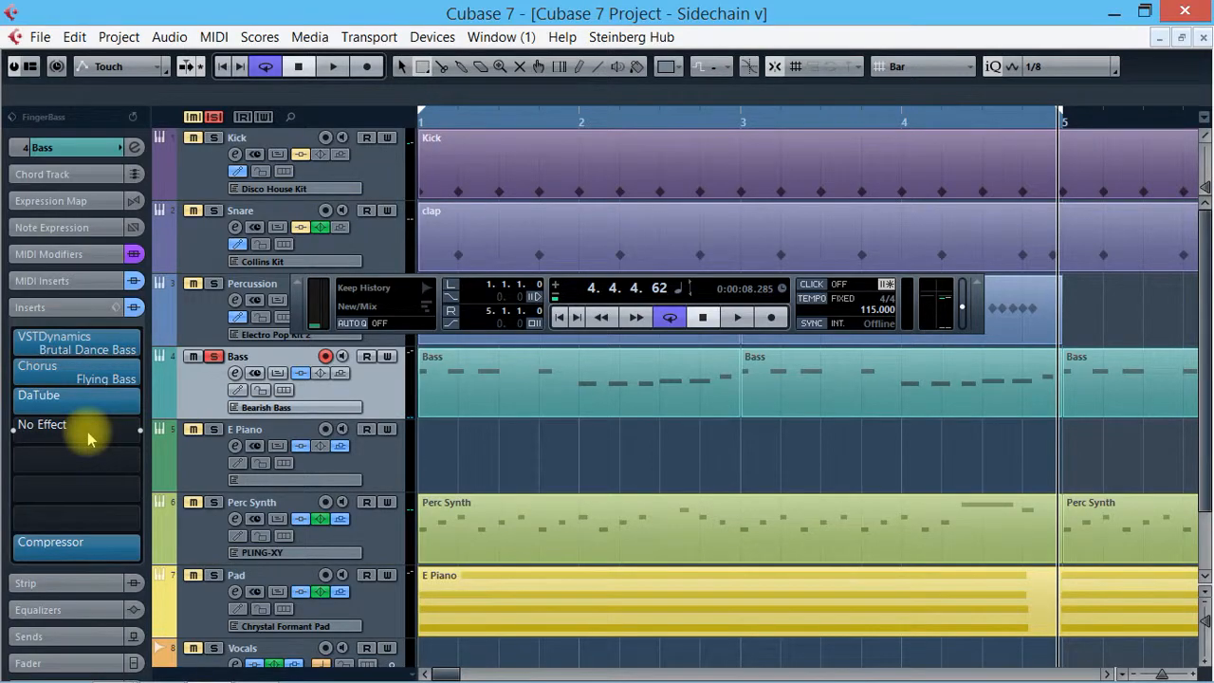
Step: Set the Bass Compressor's ratio to 5.53, manual make-up gain to 11.3 and threshold to -30.5, and activate its side-chain
{"action": "left_click", "coordinate": [63, 548]}
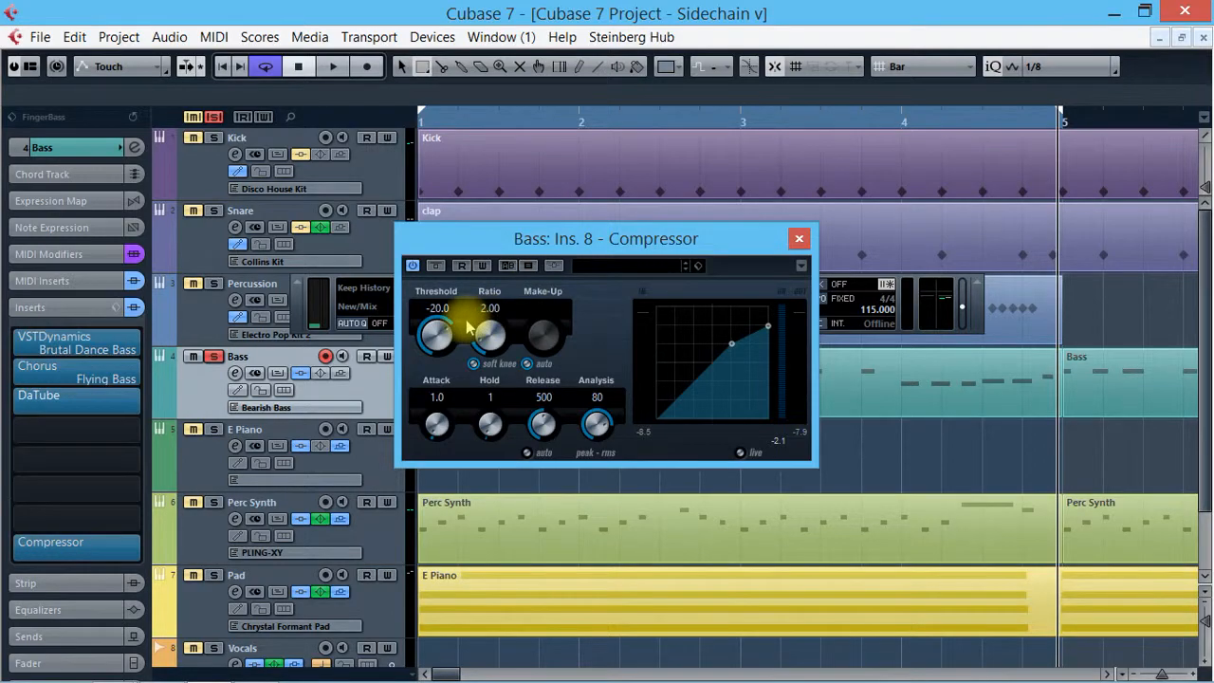
{"action": "left_click_drag", "start_coordinate": [483, 343], "coordinate": [497, 269]}
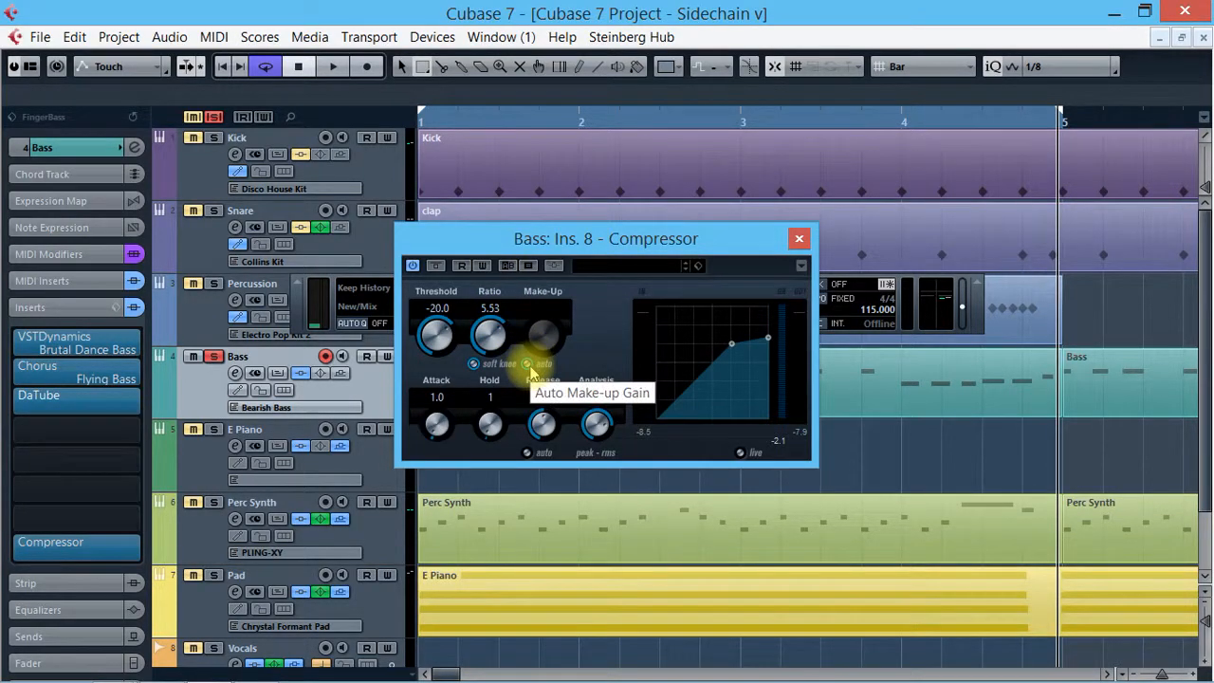
{"action": "left_click", "coordinate": [528, 365]}
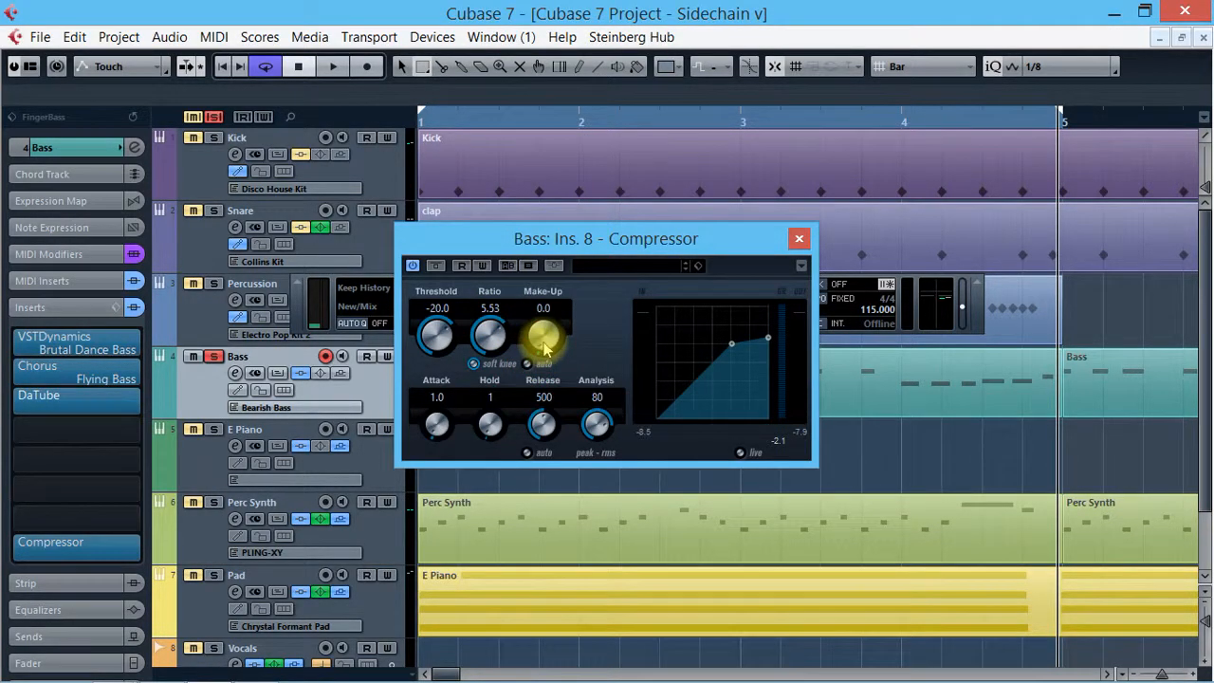
{"action": "left_click_drag", "start_coordinate": [526, 285], "coordinate": [529, 241]}
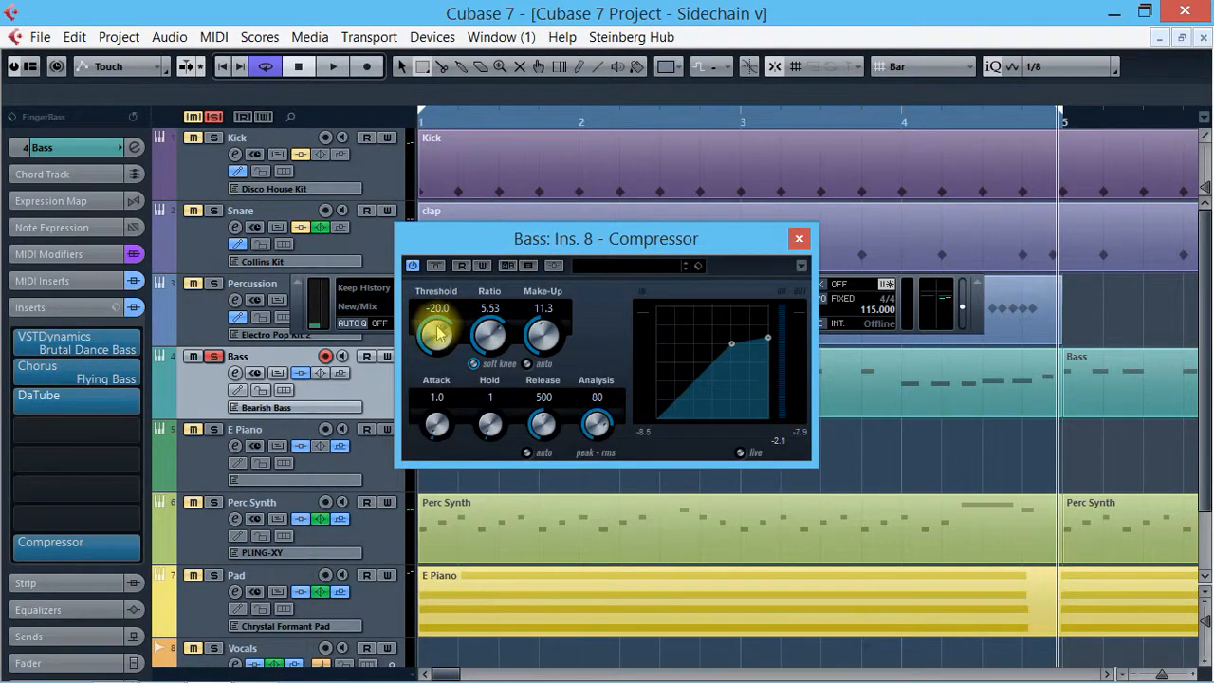
{"action": "left_click_drag", "start_coordinate": [430, 332], "coordinate": [432, 358]}
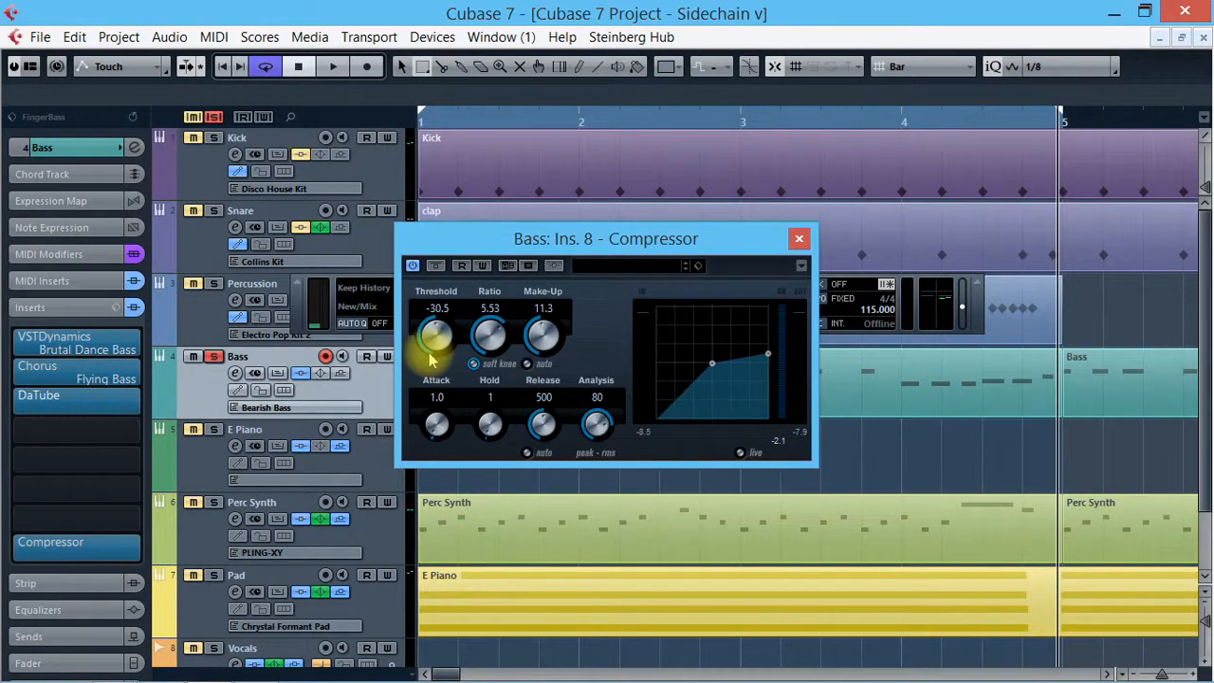
{"action": "left_click", "coordinate": [555, 268]}
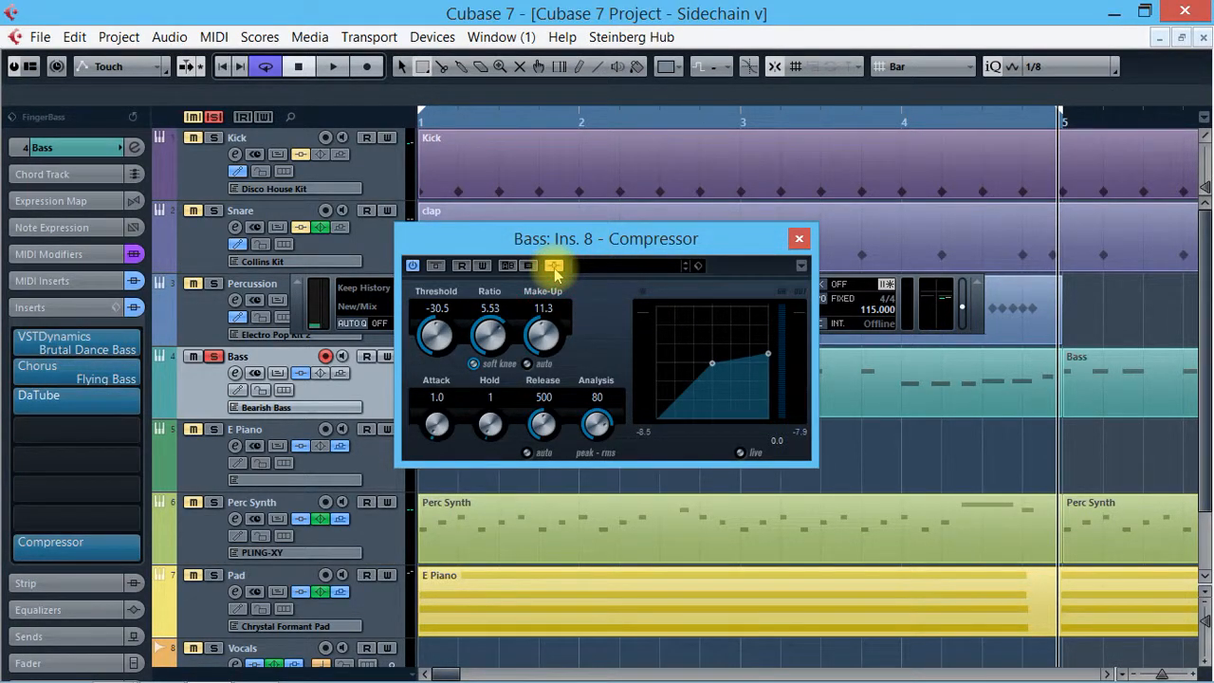
{"action": "left_click", "coordinate": [799, 238]}
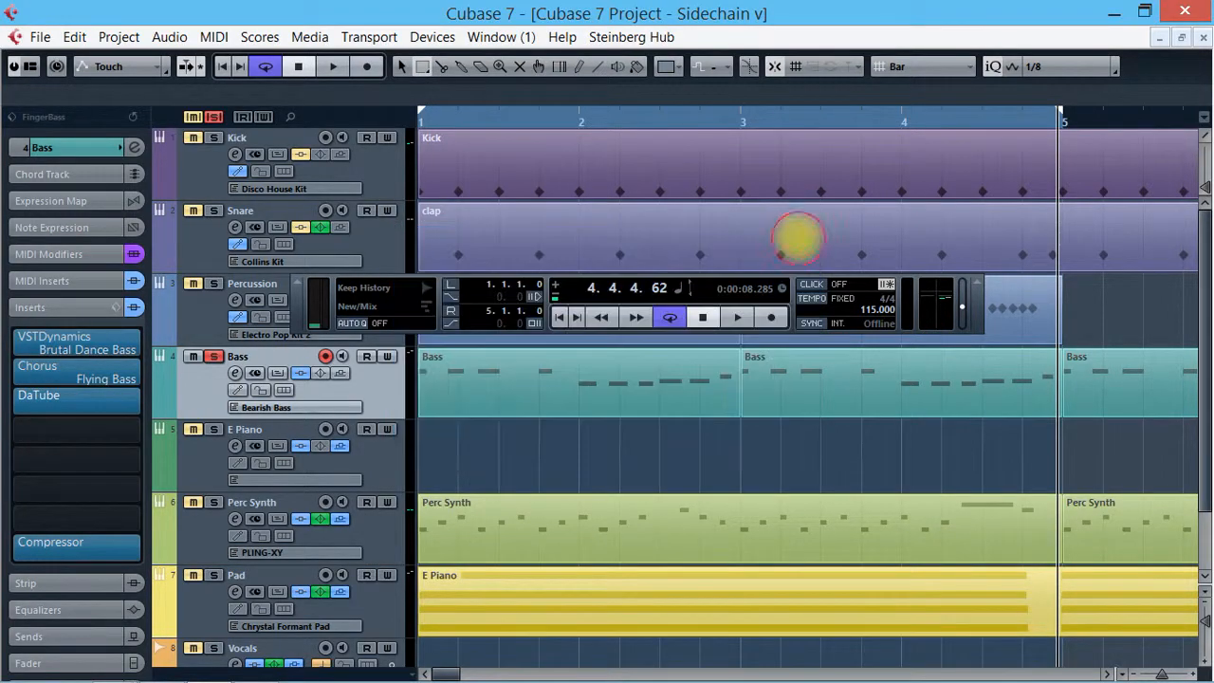
Step: Solo the Kick track and route its first send to the Bass: Ins. 8 - Compressor side-chain, activated at level 6.02
{"action": "left_click", "coordinate": [197, 174]}
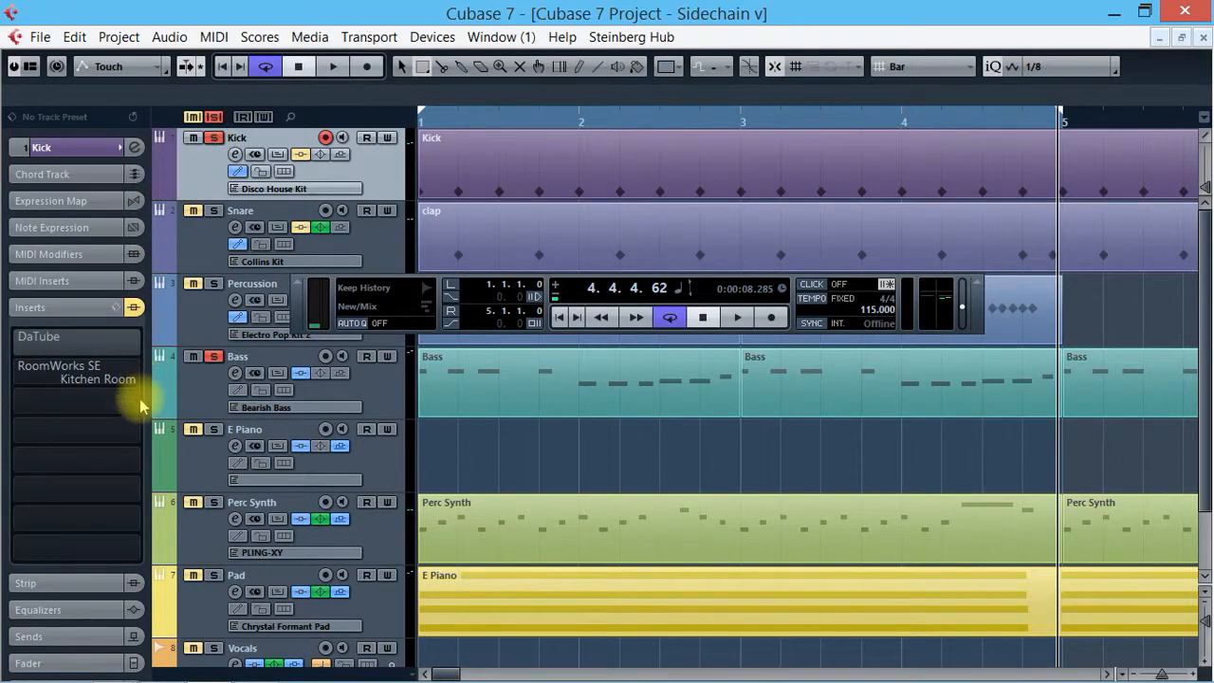
{"action": "left_click", "coordinate": [90, 642]}
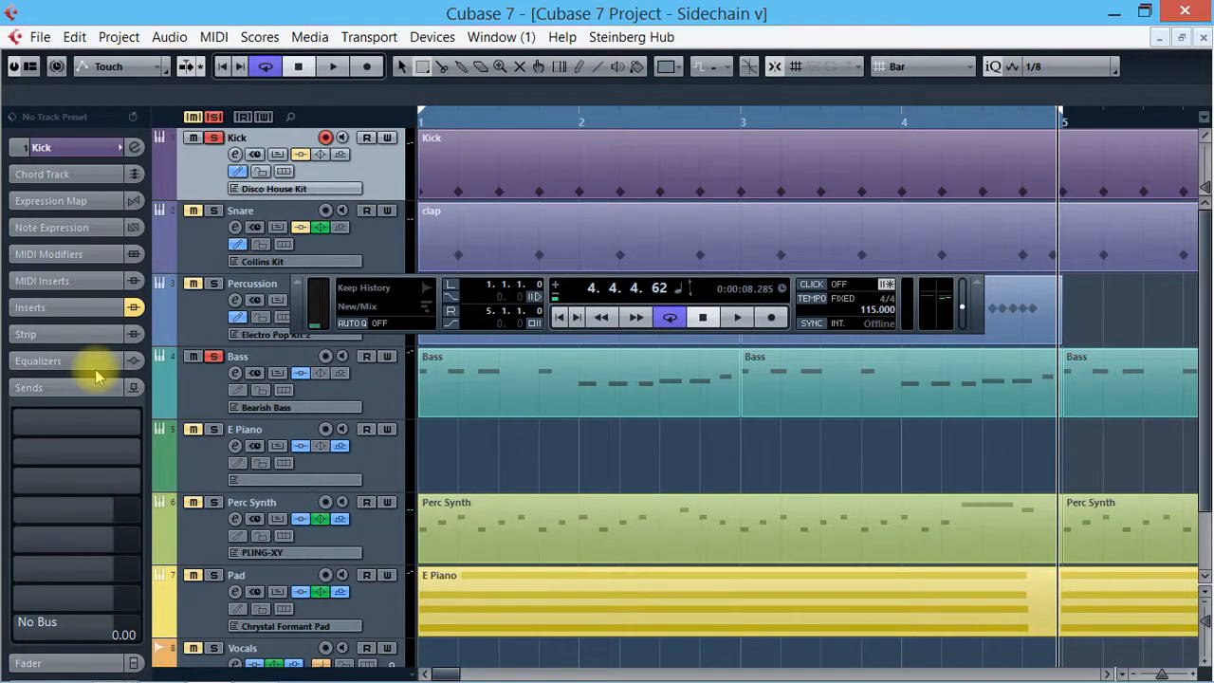
{"action": "left_click", "coordinate": [97, 393]}
{"action": "left_click", "coordinate": [96, 393]}
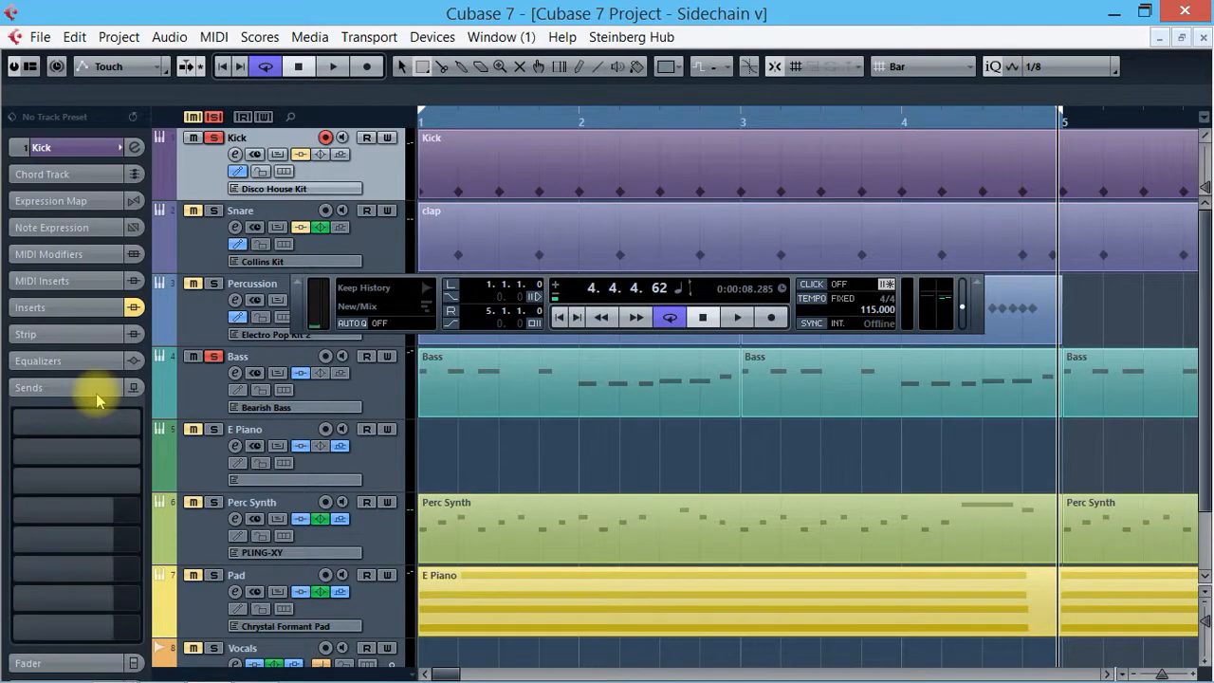
{"action": "left_click", "coordinate": [139, 426]}
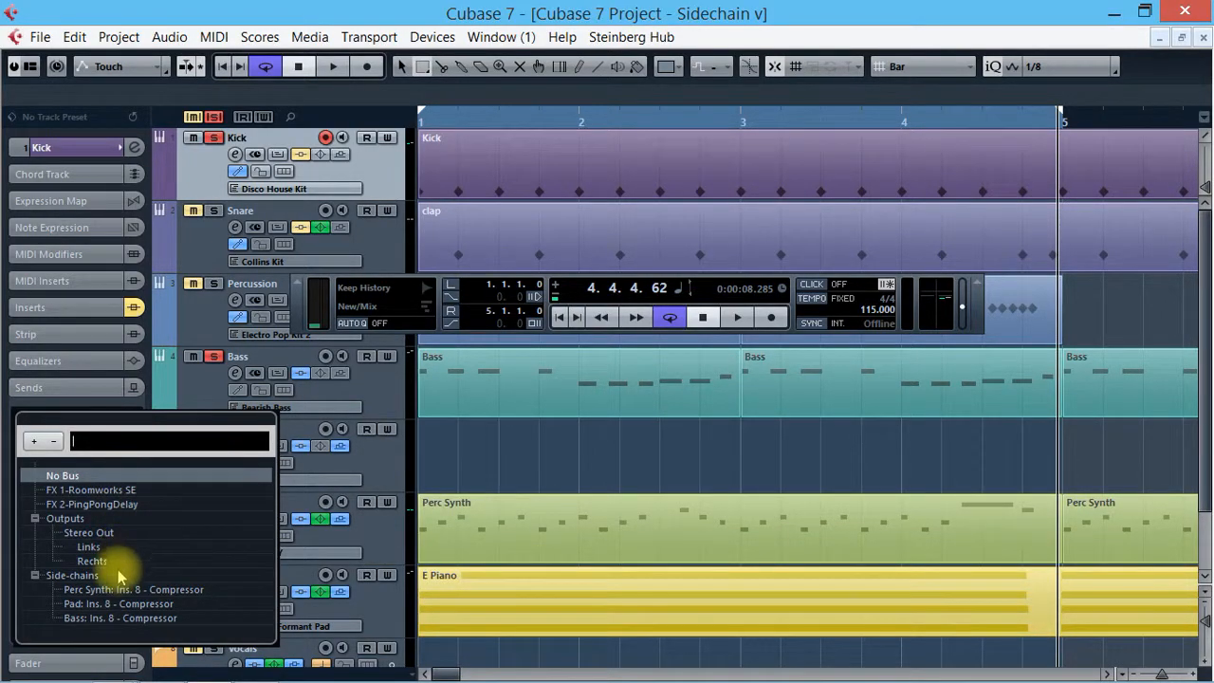
{"action": "left_click", "coordinate": [92, 622]}
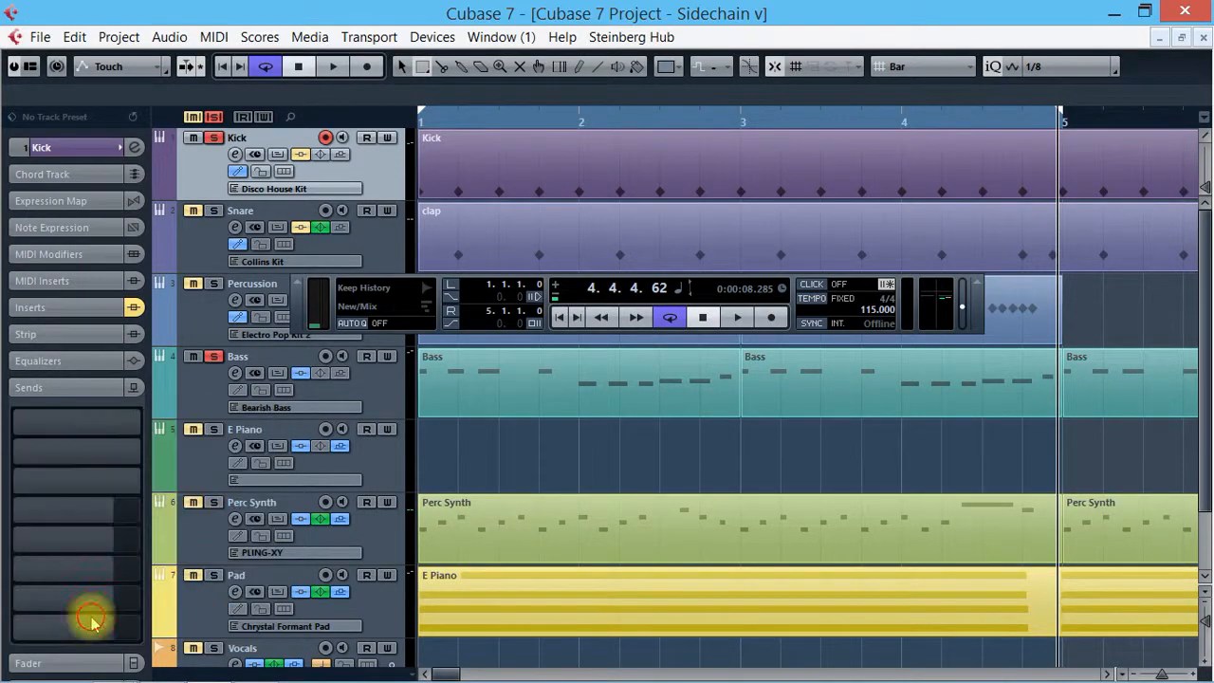
{"action": "left_click", "coordinate": [13, 424]}
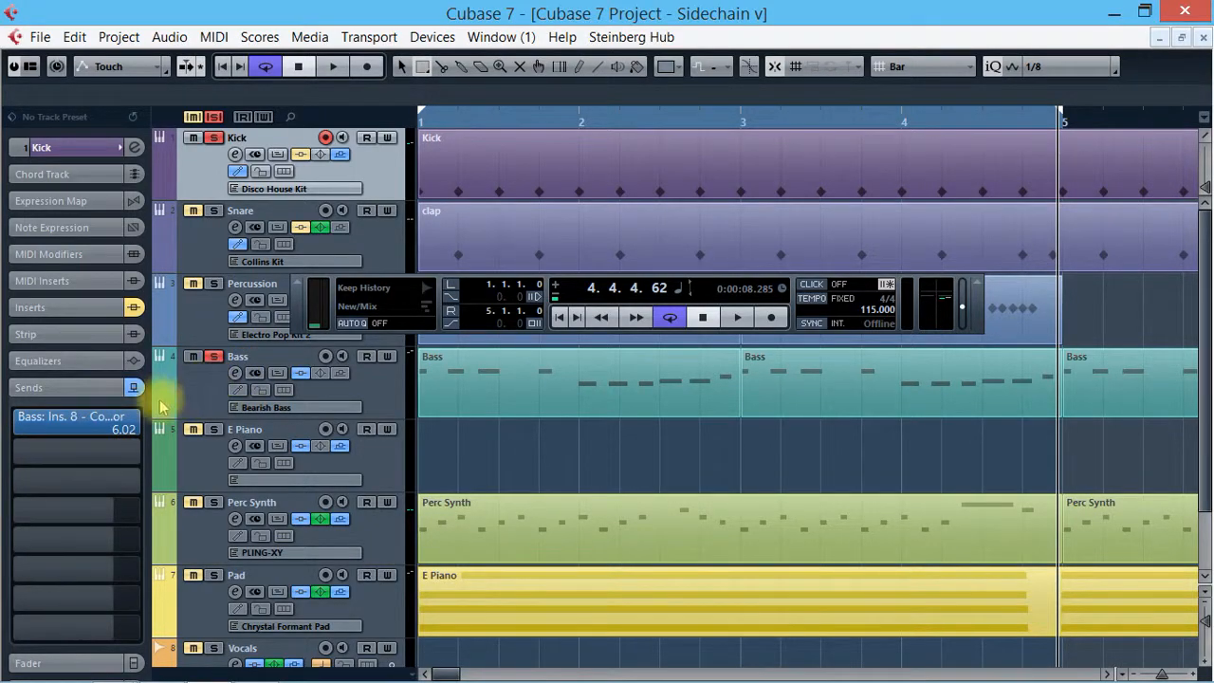
Step: Reopen the Bass Compressor, switch its side-chain off and play Kick and Bass from the start for comparison
{"action": "left_click", "coordinate": [220, 385]}
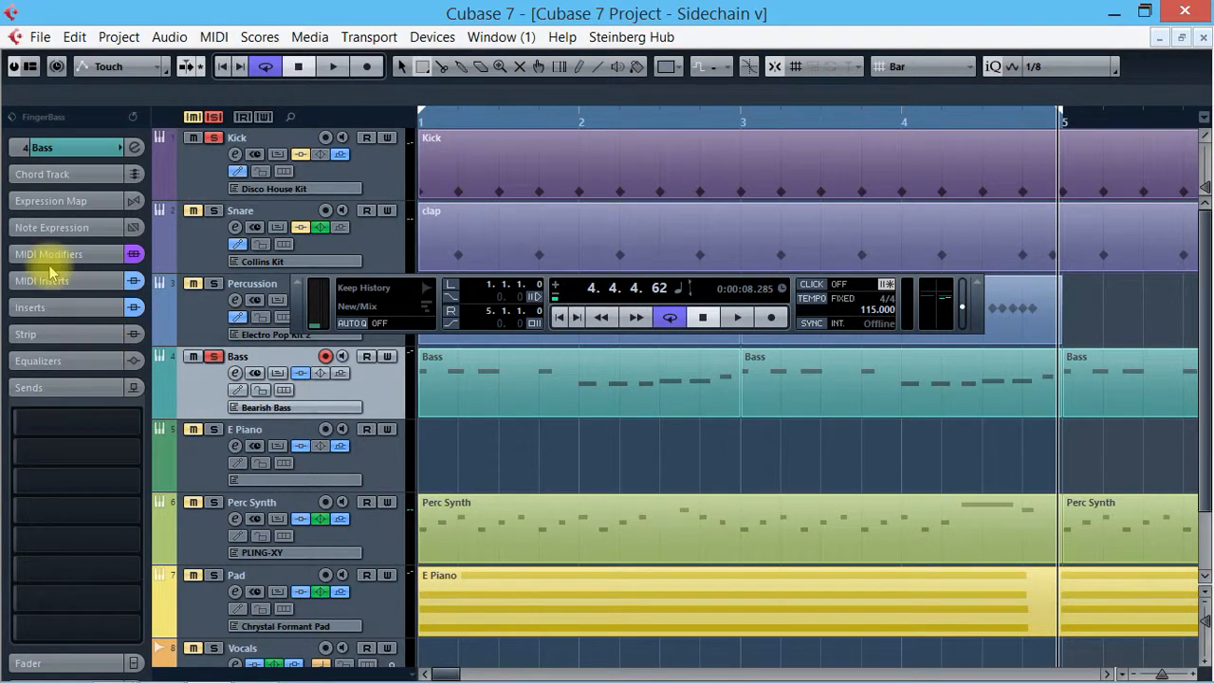
{"action": "left_click", "coordinate": [69, 311]}
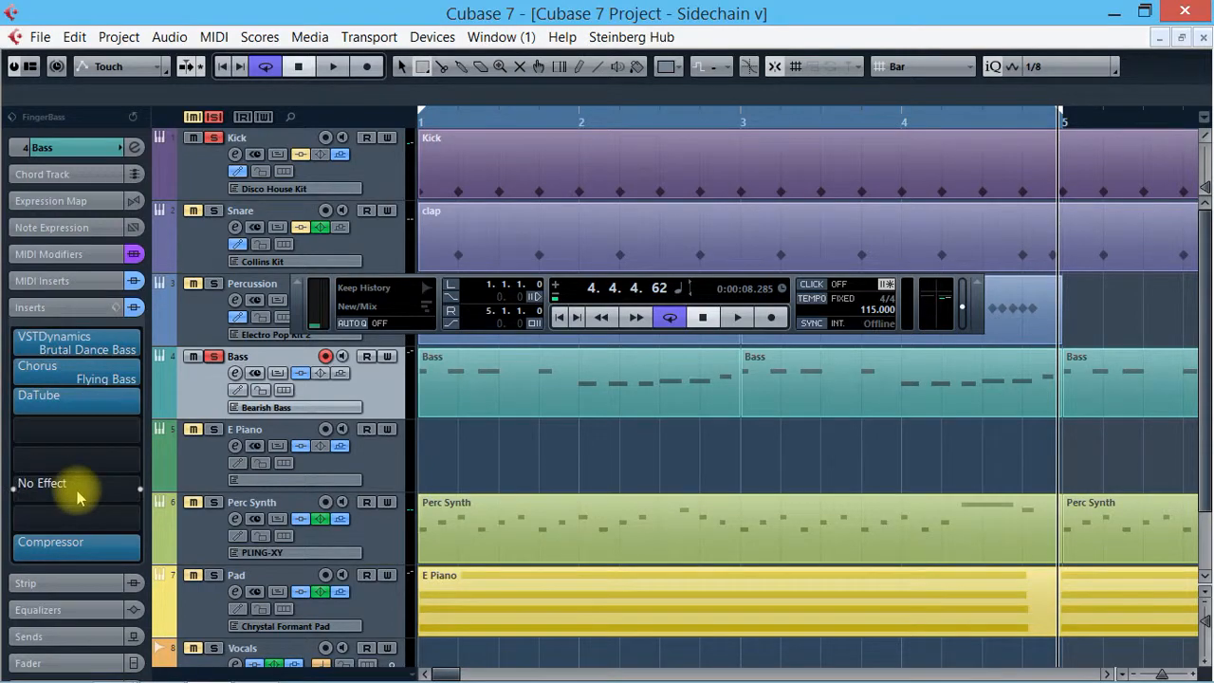
{"action": "left_click", "coordinate": [80, 547]}
{"action": "left_click", "coordinate": [554, 267]}
{"action": "left_click", "coordinate": [555, 270]}
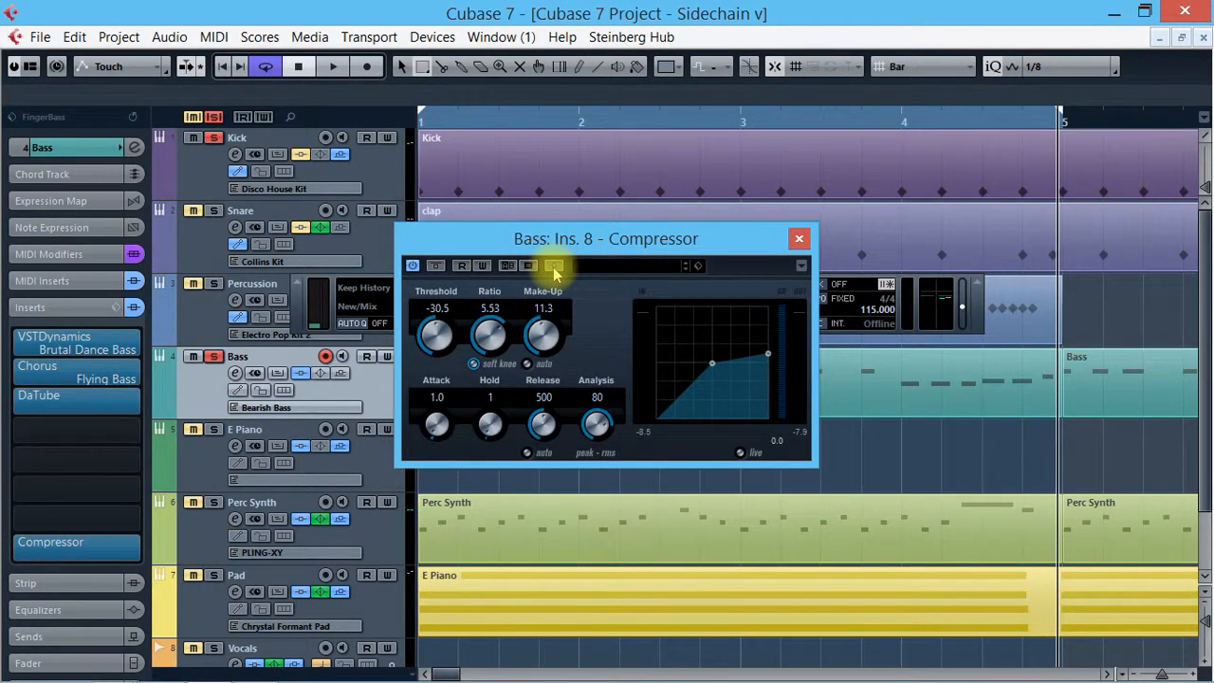
{"action": "key", "text": "KP_1"}
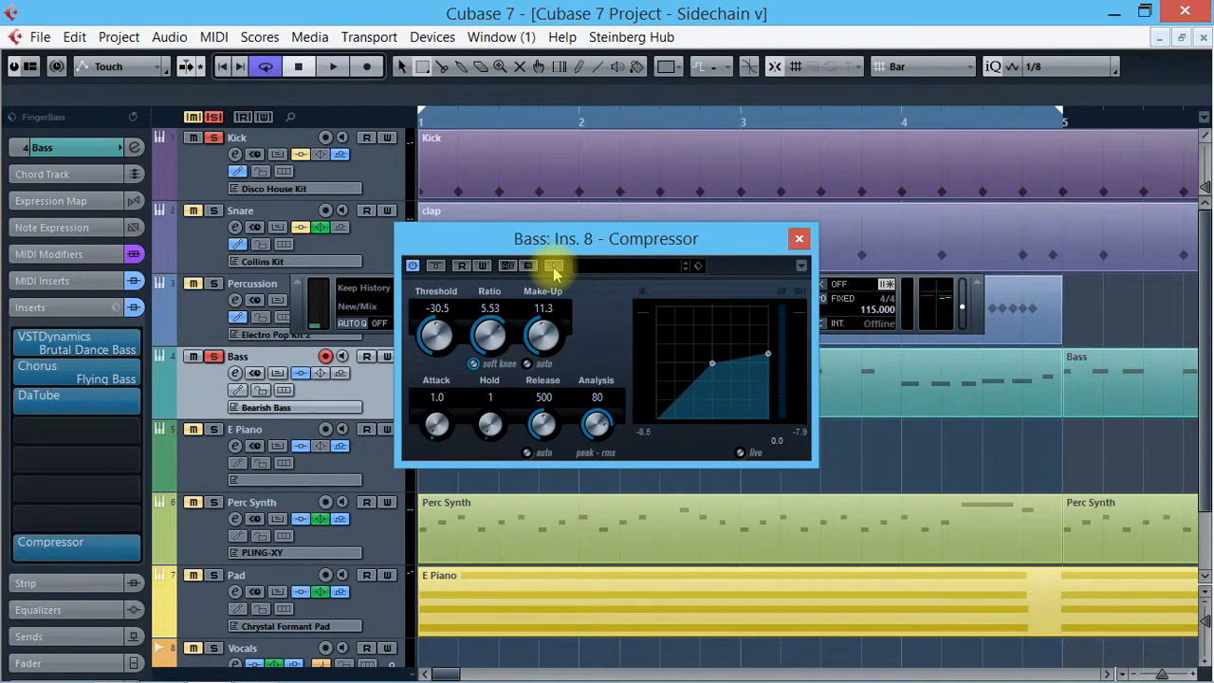
{"action": "key", "text": "KP_Enter"}
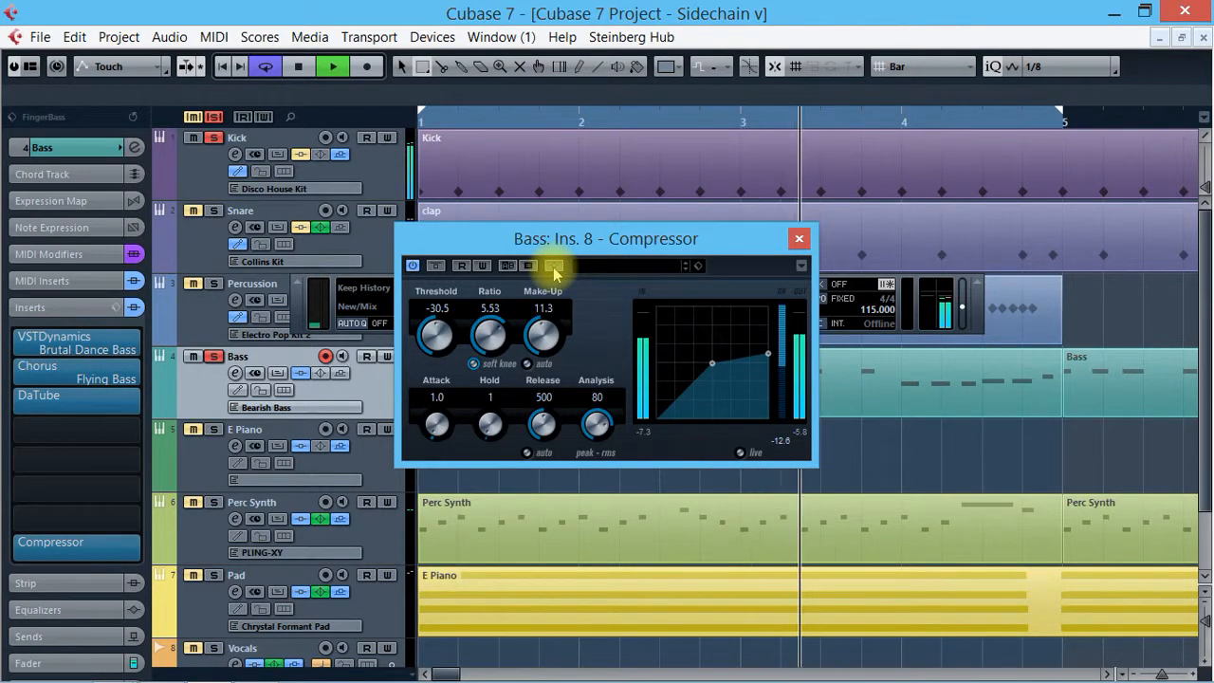
Step: Reactivate the Bass Compressor's side-chain and, while listening, set the ratio to 4.98 and the make-up gain to 10.0
{"action": "left_click", "coordinate": [555, 266]}
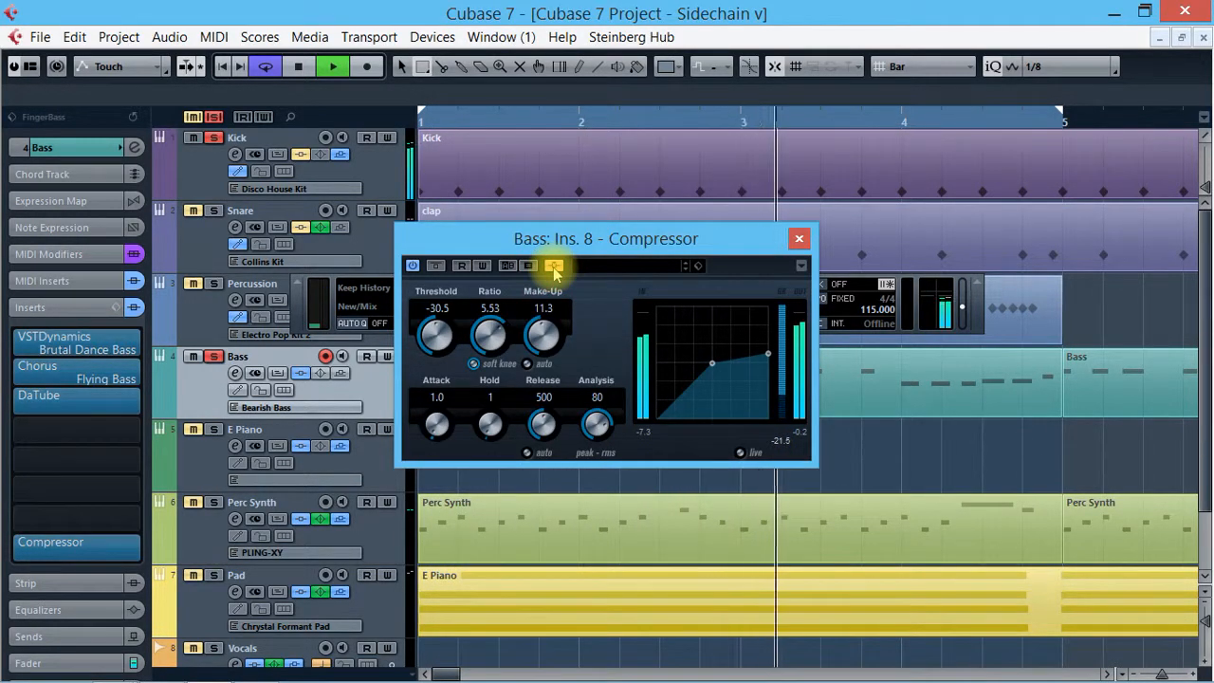
{"action": "left_click_drag", "start_coordinate": [501, 328], "coordinate": [492, 341]}
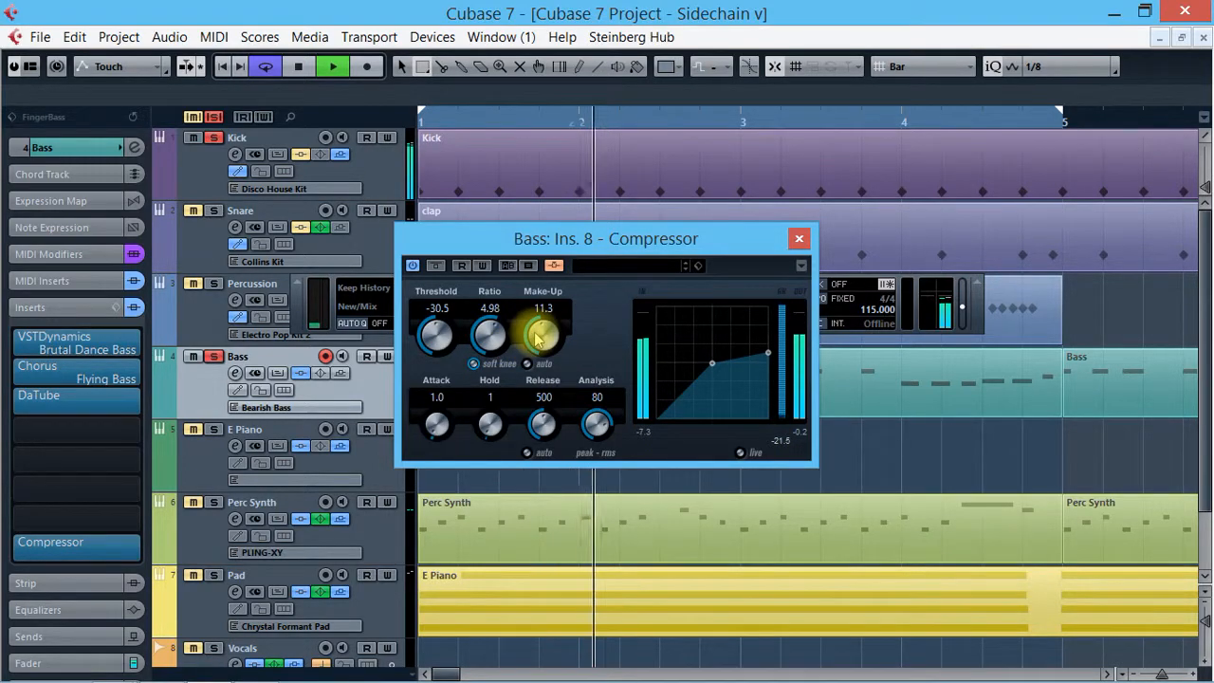
{"action": "left_click_drag", "start_coordinate": [537, 340], "coordinate": [539, 349]}
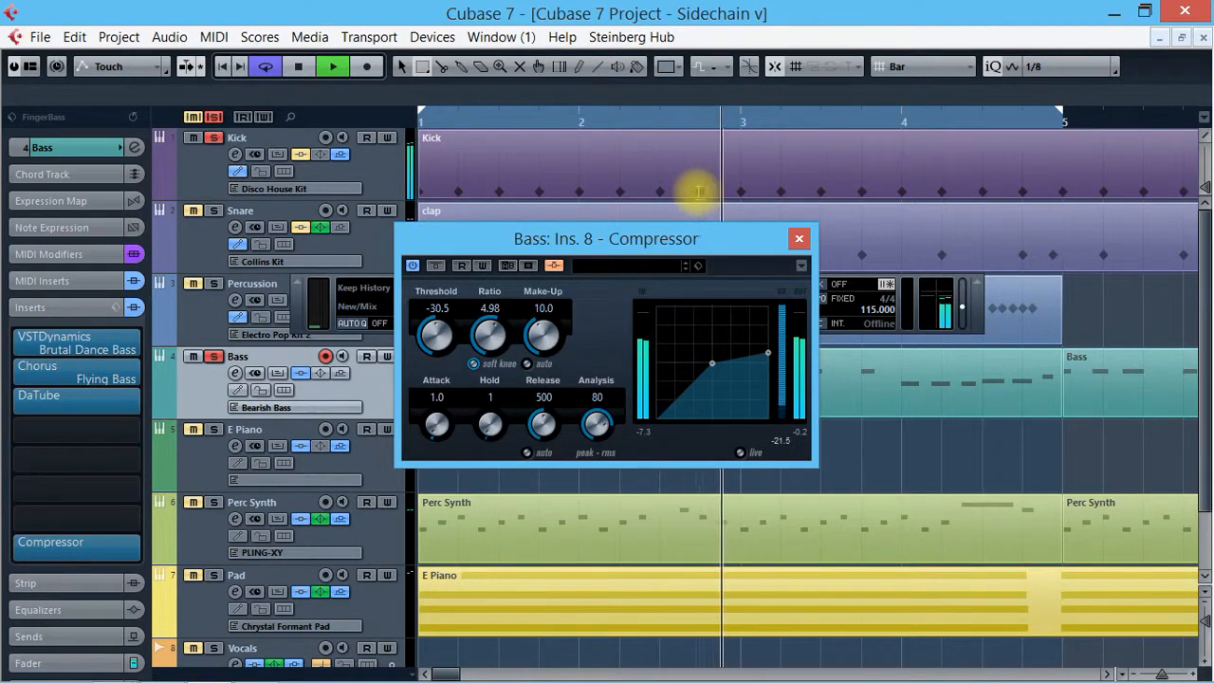
{"action": "key", "text": "space"}
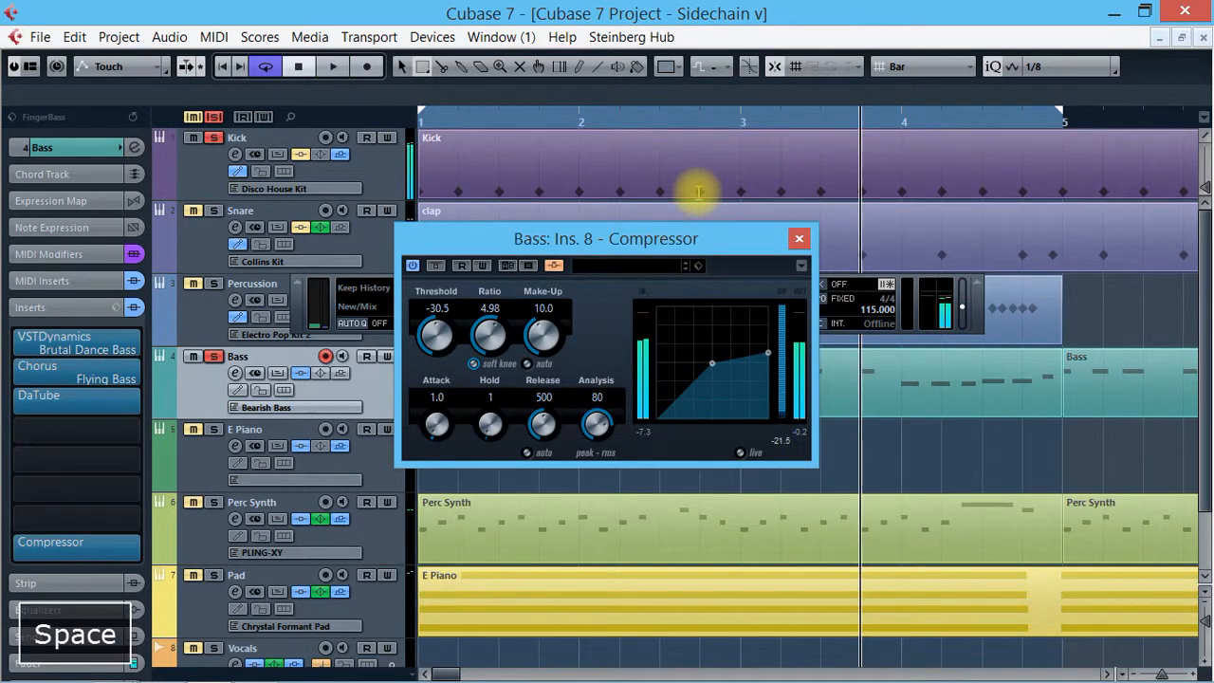
{"action": "left_click", "coordinate": [798, 240]}
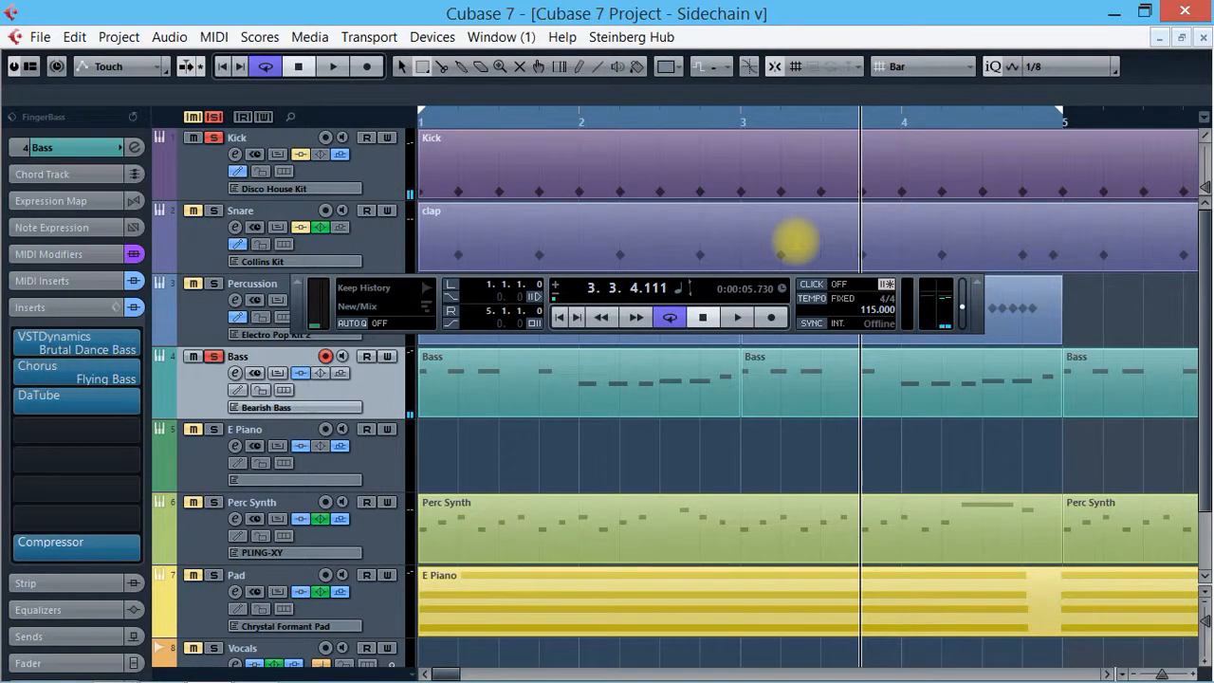
Step: Unsolo the Bass and Kick tracks and solo the Pad track
{"action": "left_click", "coordinate": [214, 357]}
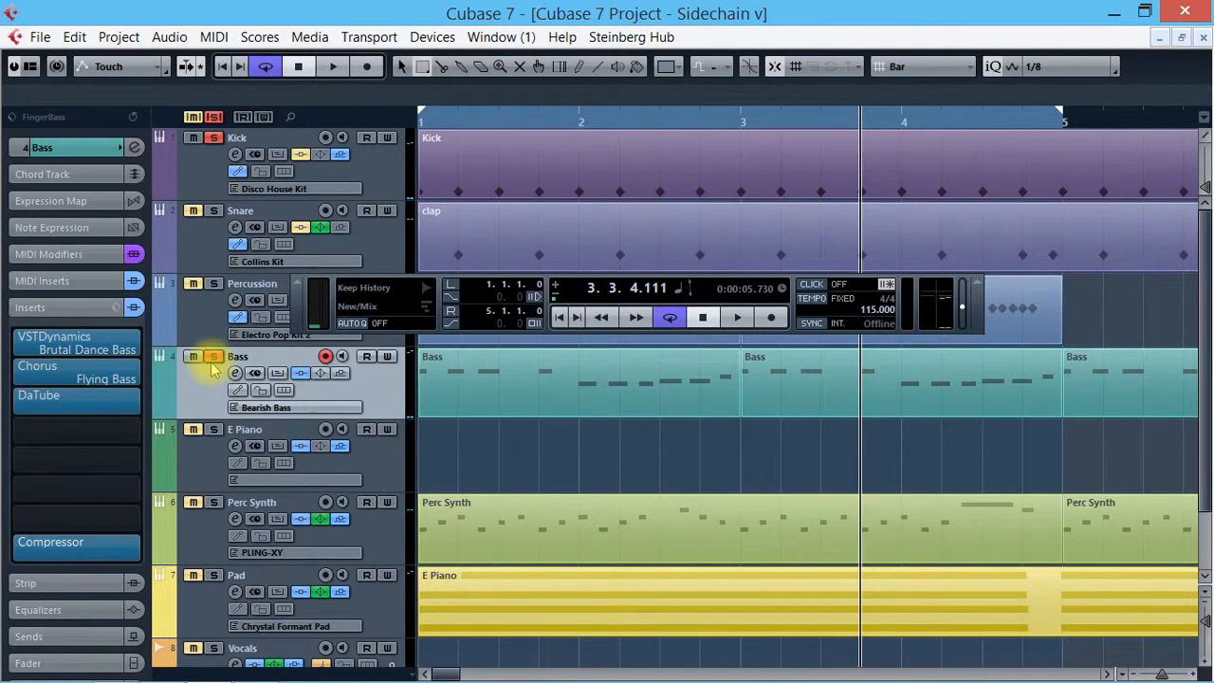
{"action": "left_click", "coordinate": [222, 617]}
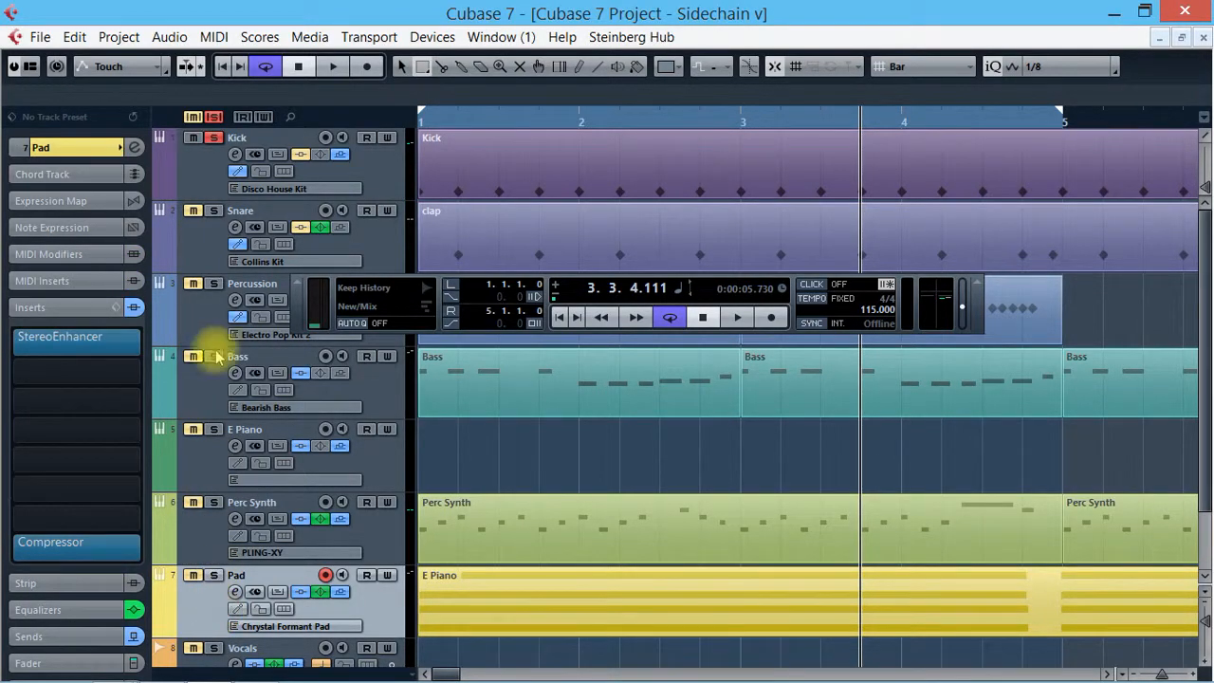
{"action": "left_click", "coordinate": [216, 142]}
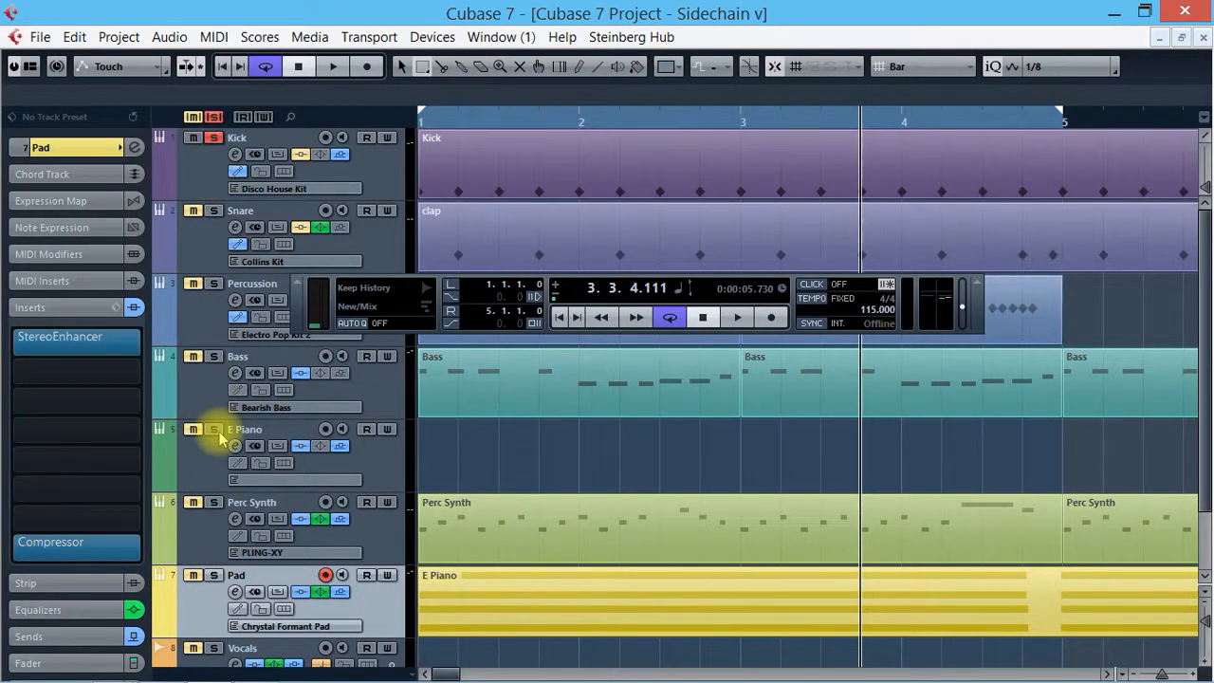
{"action": "left_click", "coordinate": [216, 576]}
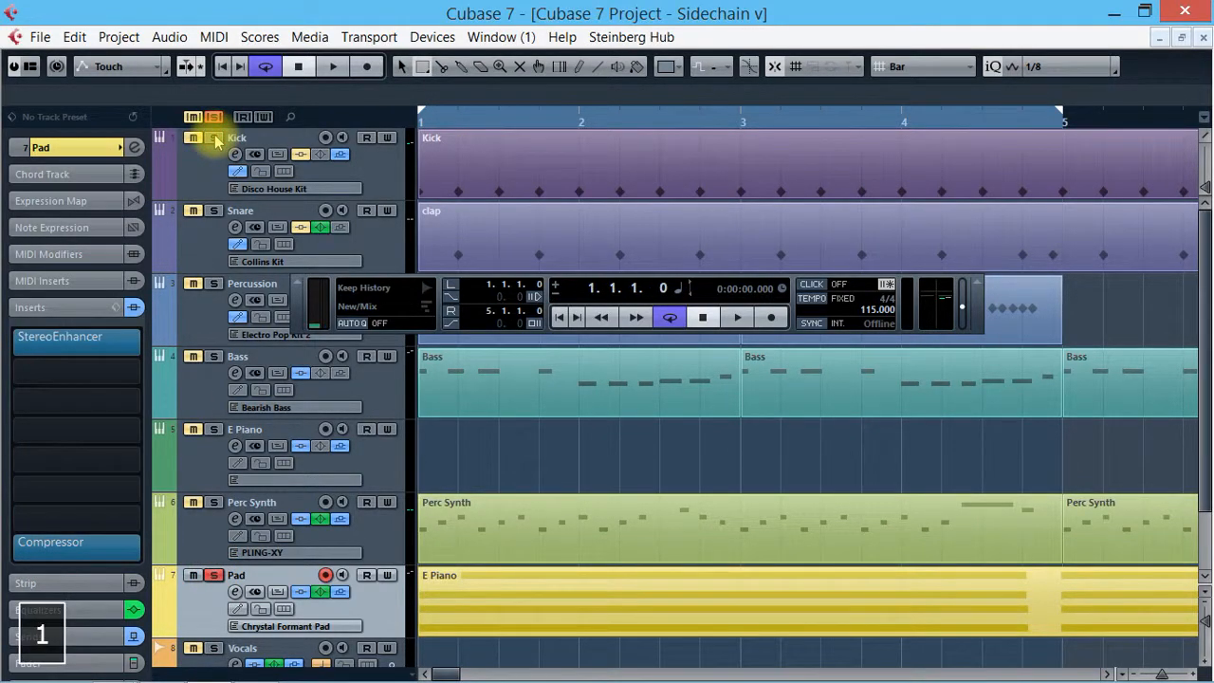
Step: Play the soloed Pad track and examine the settings of its Ins. 8 Compressor
{"action": "key", "text": "KP_Enter"}
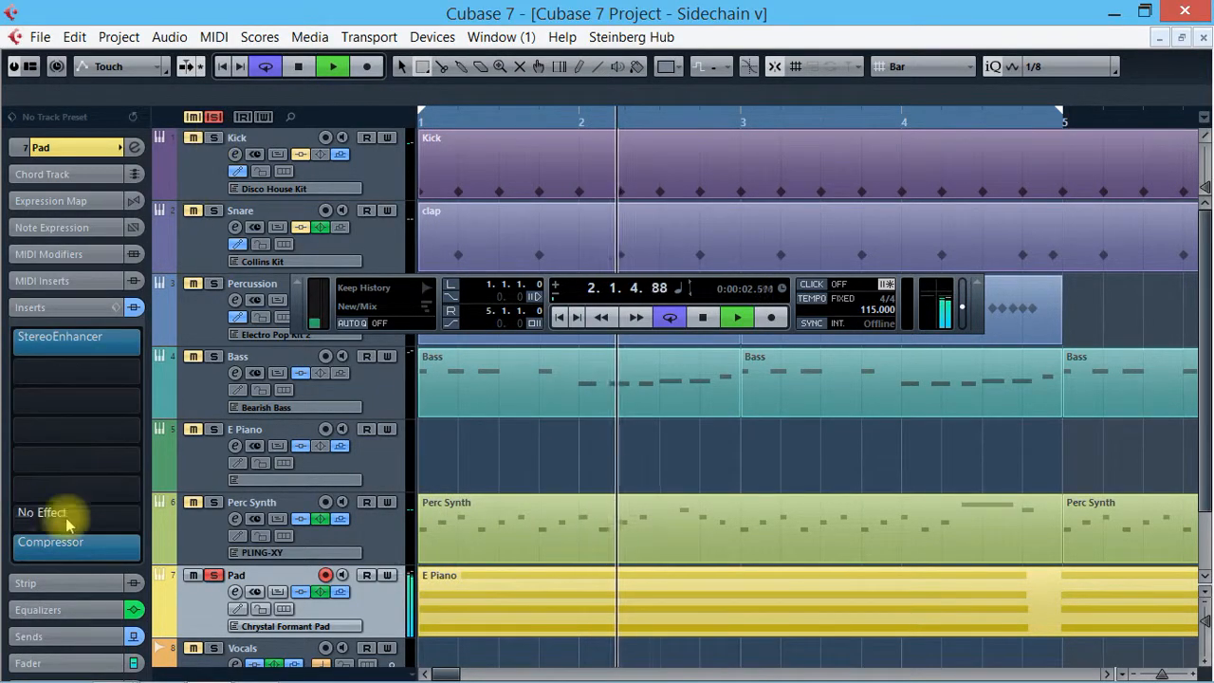
{"action": "left_click", "coordinate": [62, 560]}
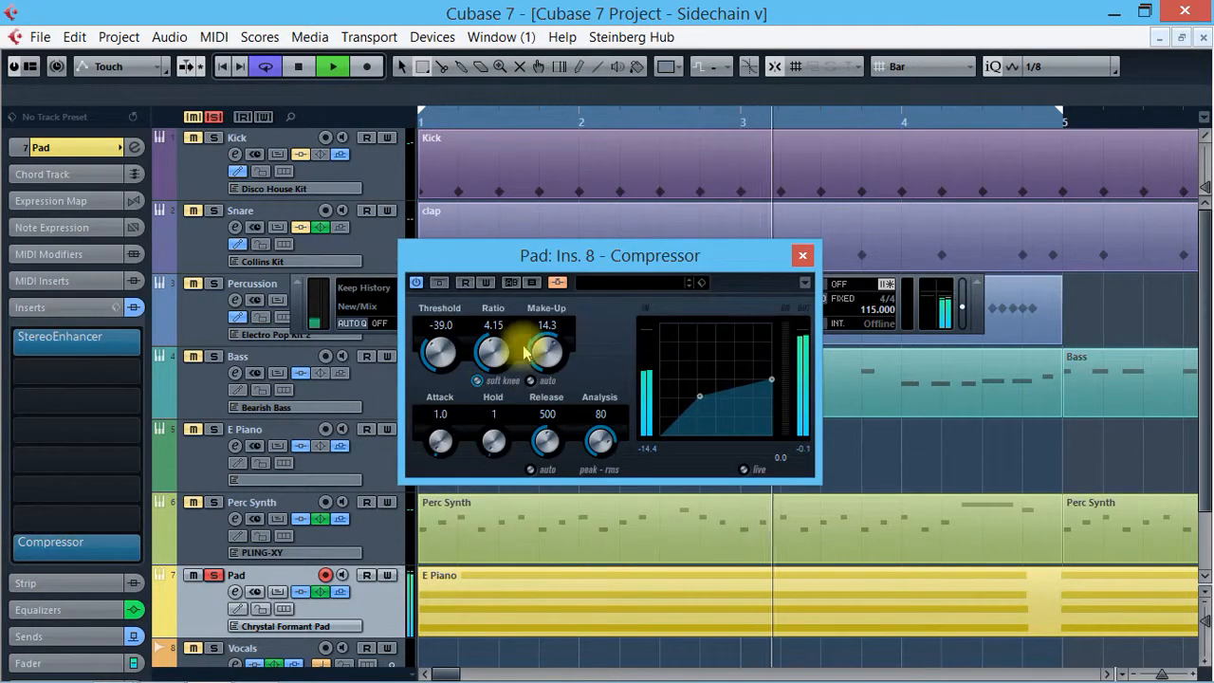
{"action": "left_click", "coordinate": [801, 254]}
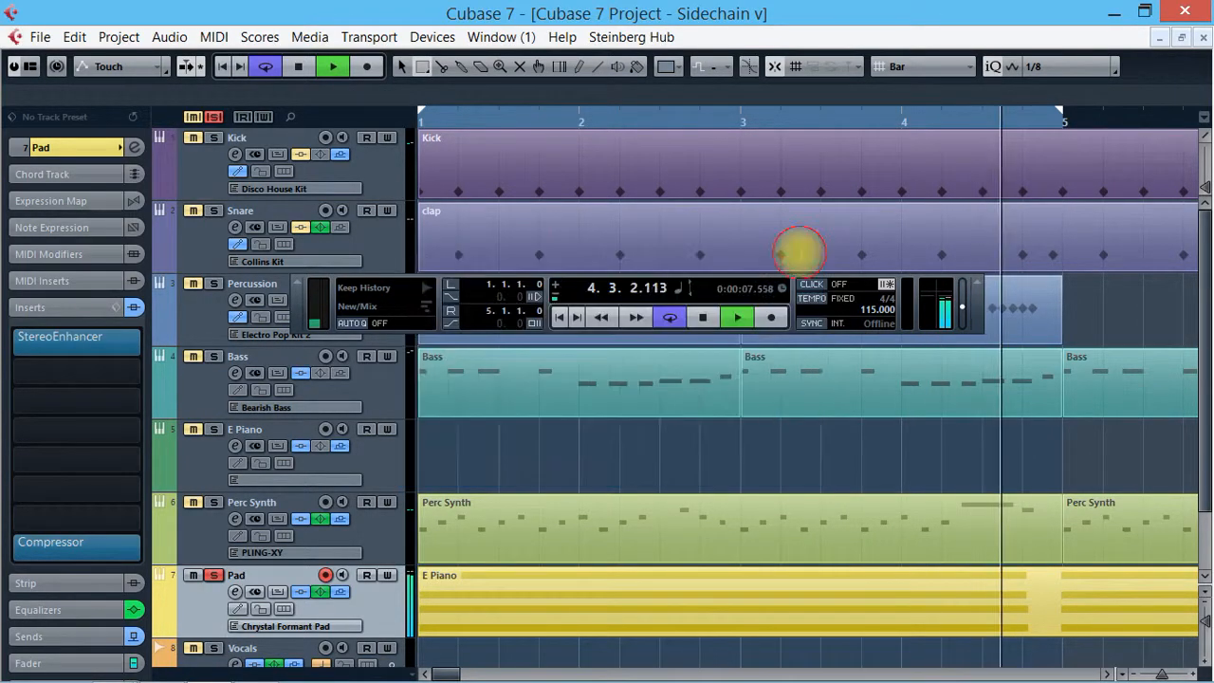
Step: Stop playback and route the Kick track's second send to the Pad: Ins. 8 - Compressor side-chain, activated at level 6.02
{"action": "left_click", "coordinate": [196, 171]}
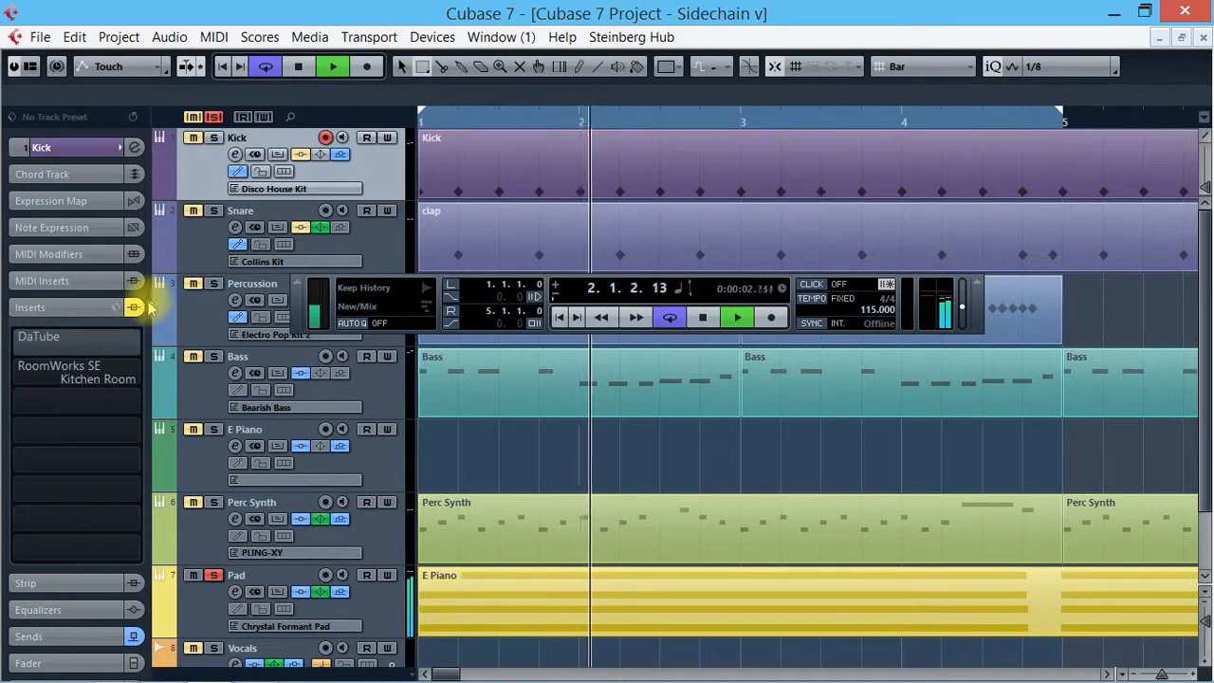
{"action": "left_click", "coordinate": [92, 639]}
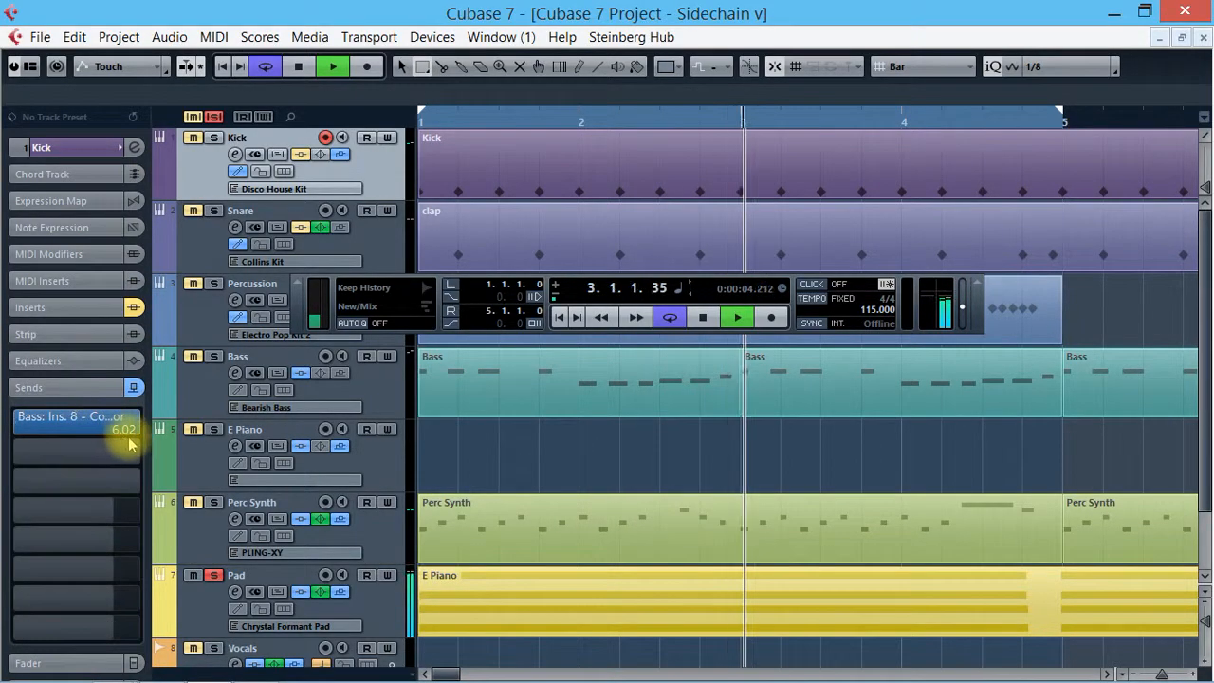
{"action": "key", "text": "space"}
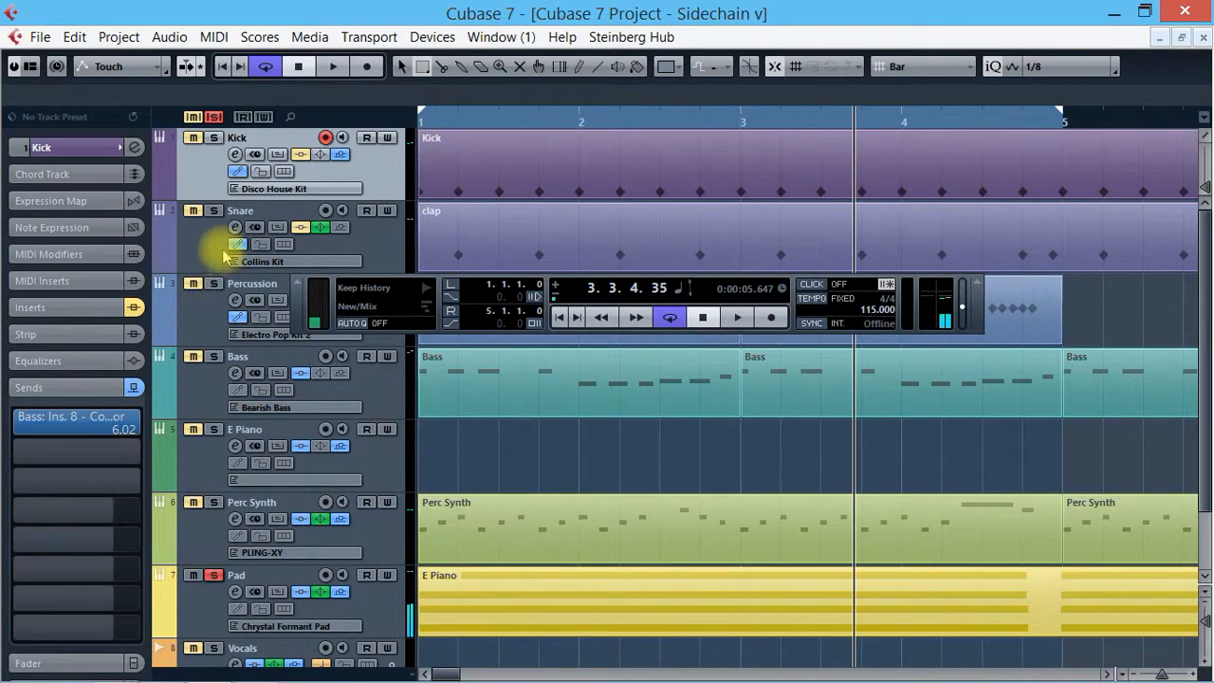
{"action": "left_click", "coordinate": [136, 456]}
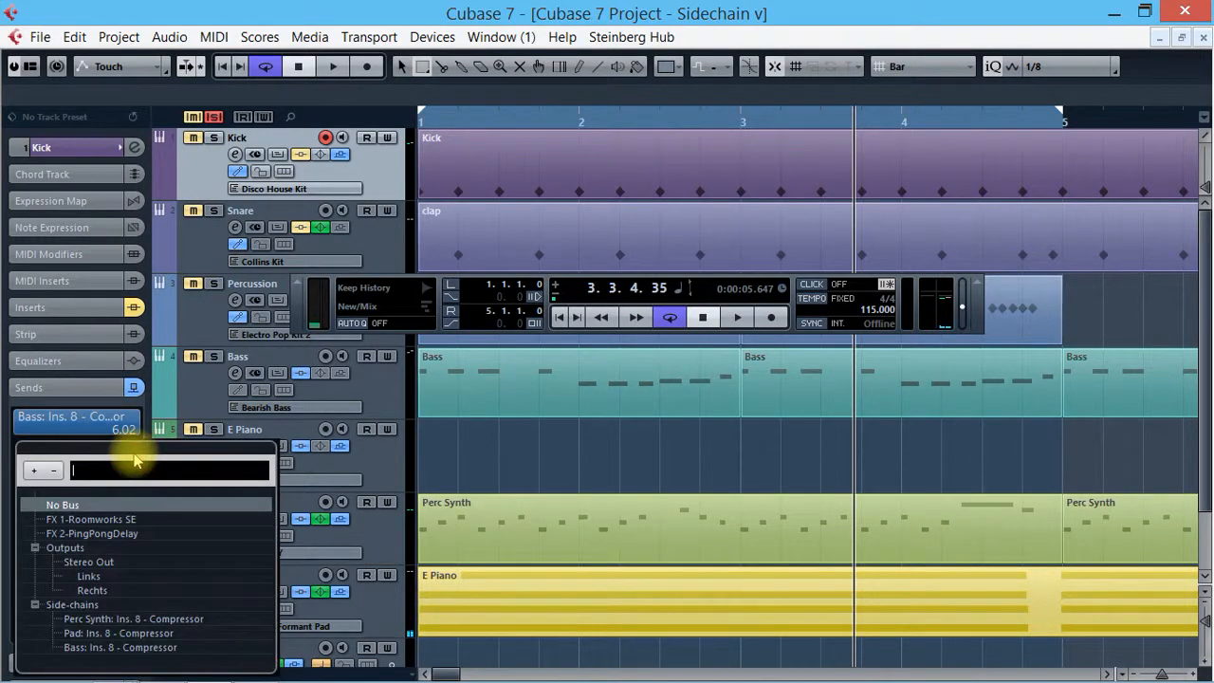
{"action": "left_click", "coordinate": [99, 634]}
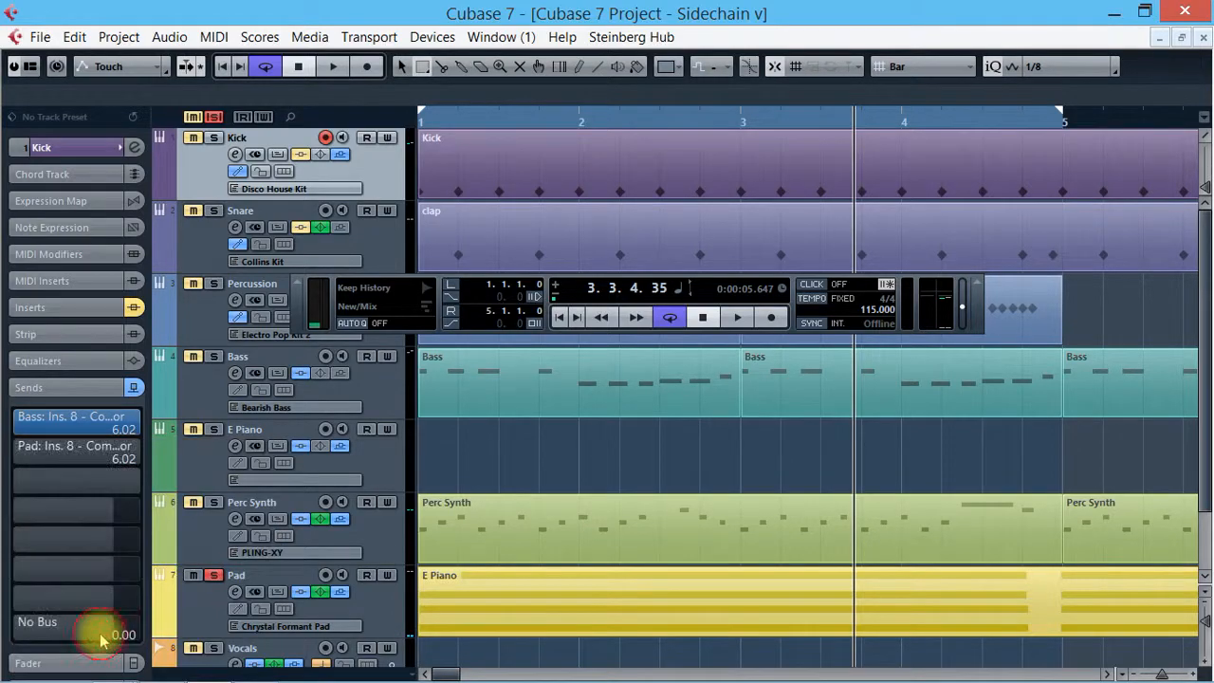
{"action": "left_click", "coordinate": [14, 454]}
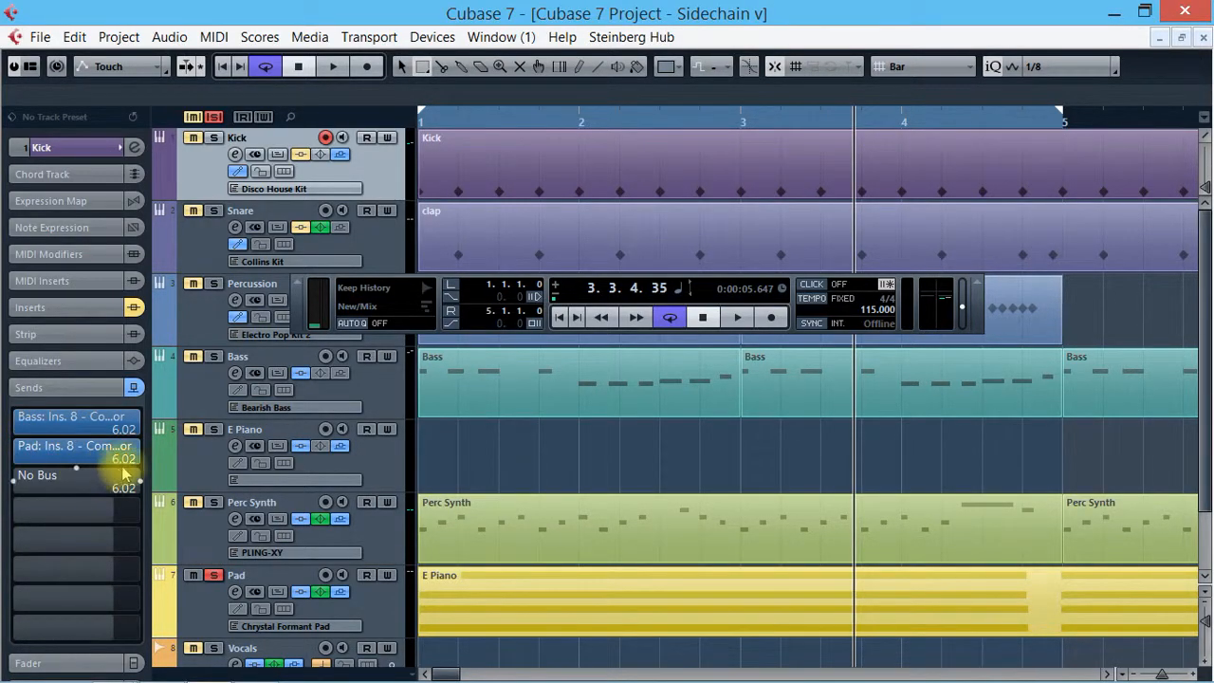
Step: Solo the Kick along with the Pad, play from the start, and add the Bass to the solo to hear the ducking
{"action": "left_click", "coordinate": [202, 599]}
{"action": "left_click", "coordinate": [215, 138]}
{"action": "key", "text": "1"}
{"action": "key", "text": "space"}
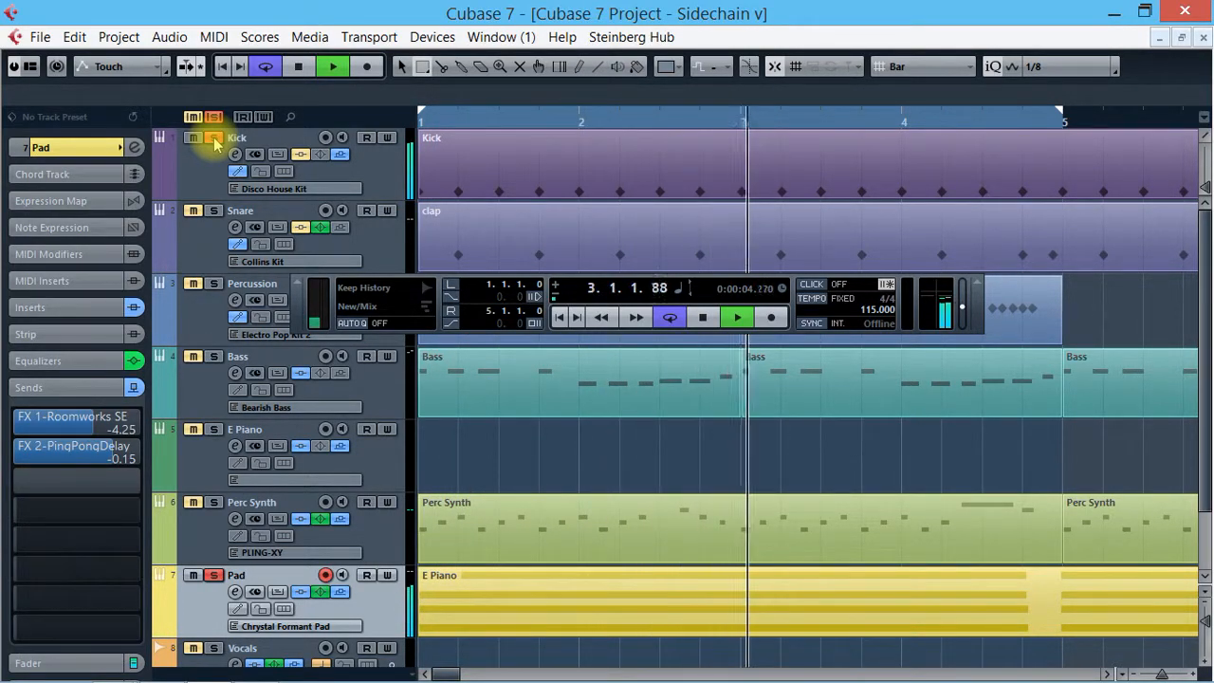
{"action": "left_click", "coordinate": [214, 138]}
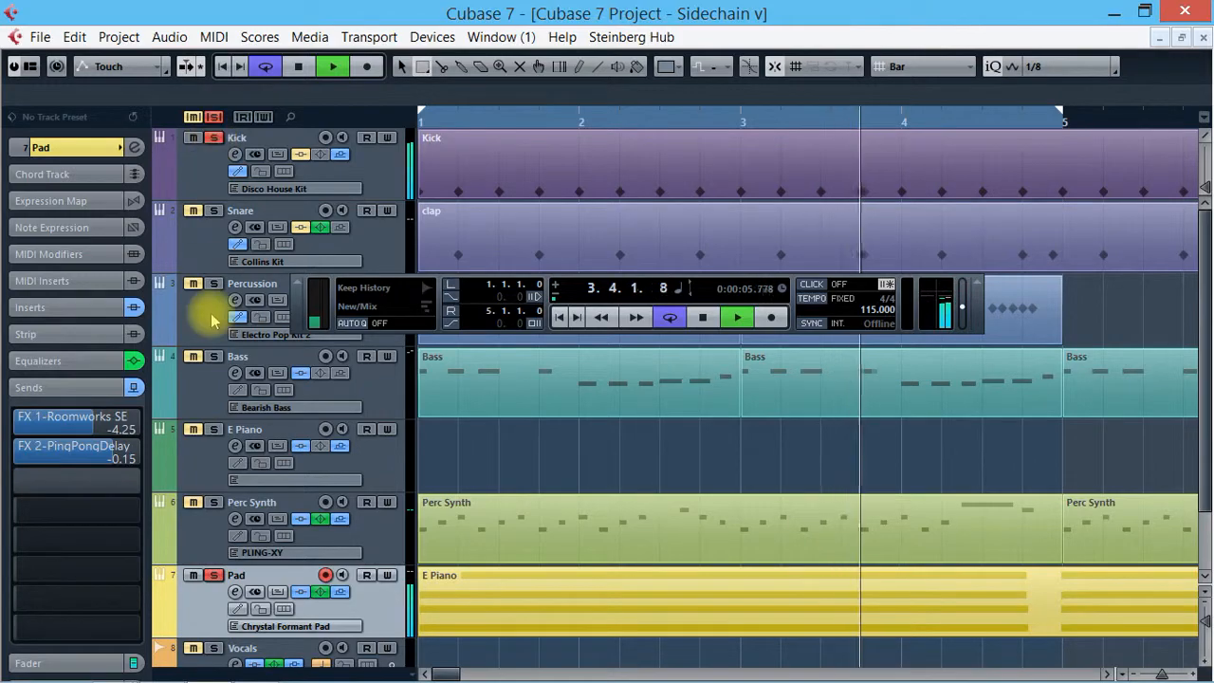
{"action": "left_click", "coordinate": [217, 362]}
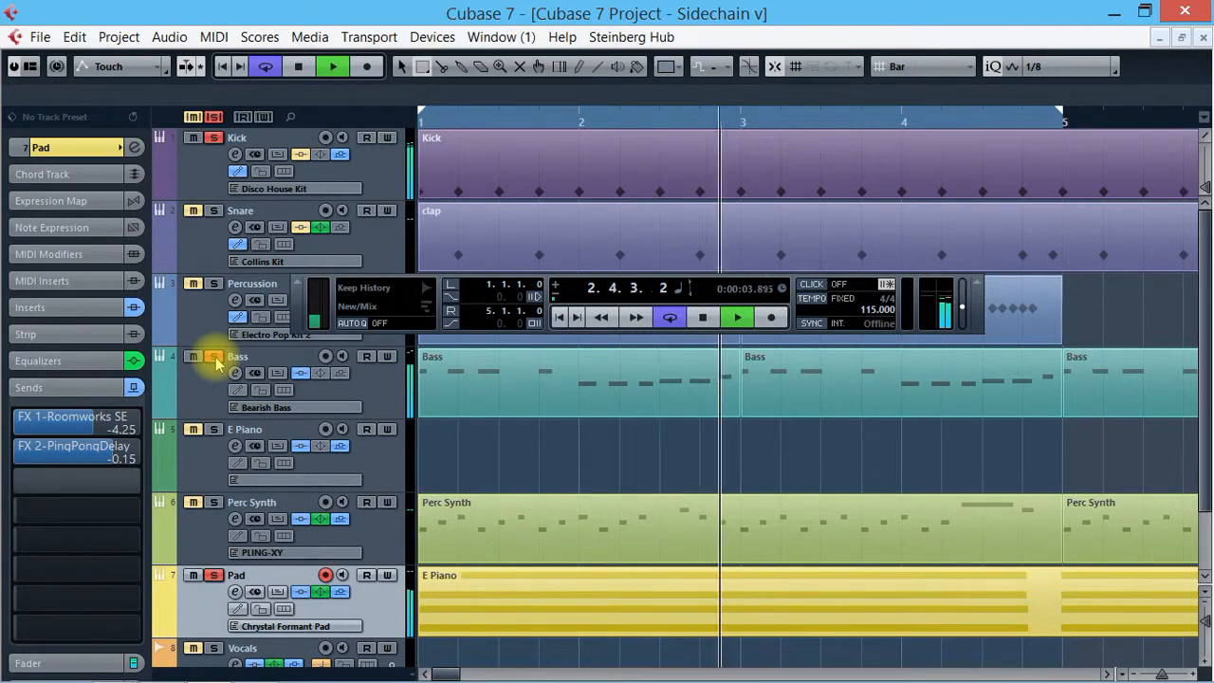
{"action": "key", "text": "space"}
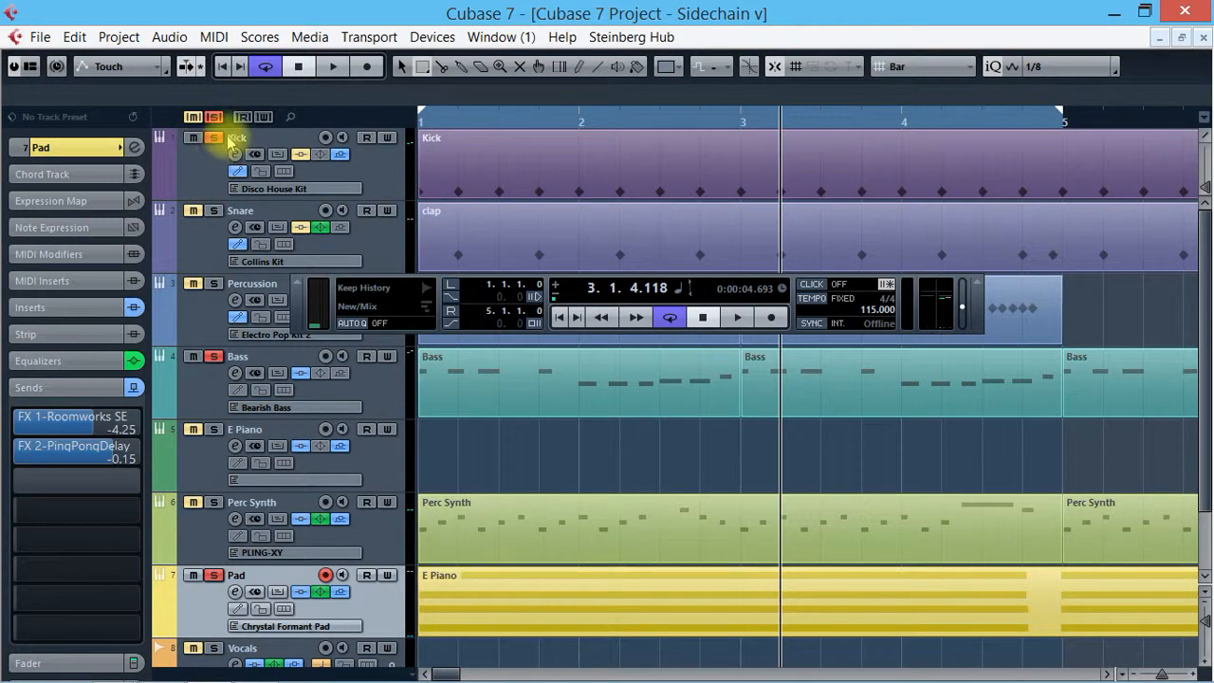
Step: Clear the solos, solo the Perc Synth track, play it and show its inserts
{"action": "left_click", "coordinate": [202, 534]}
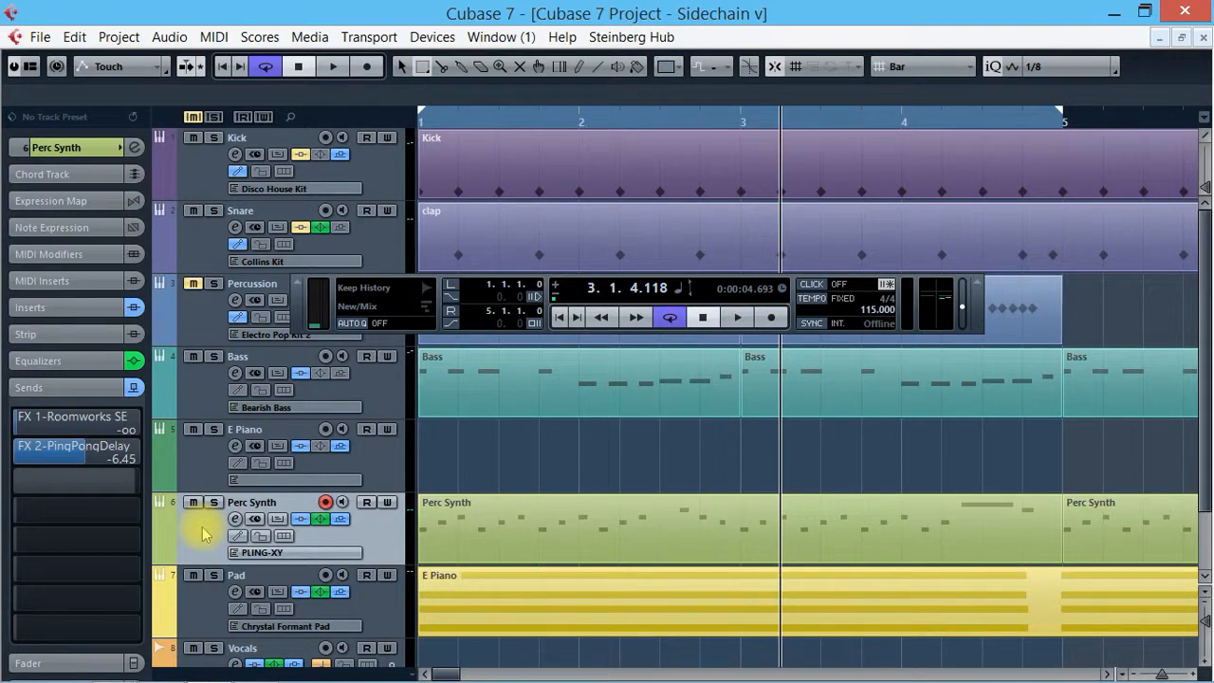
{"action": "key", "text": "Return"}
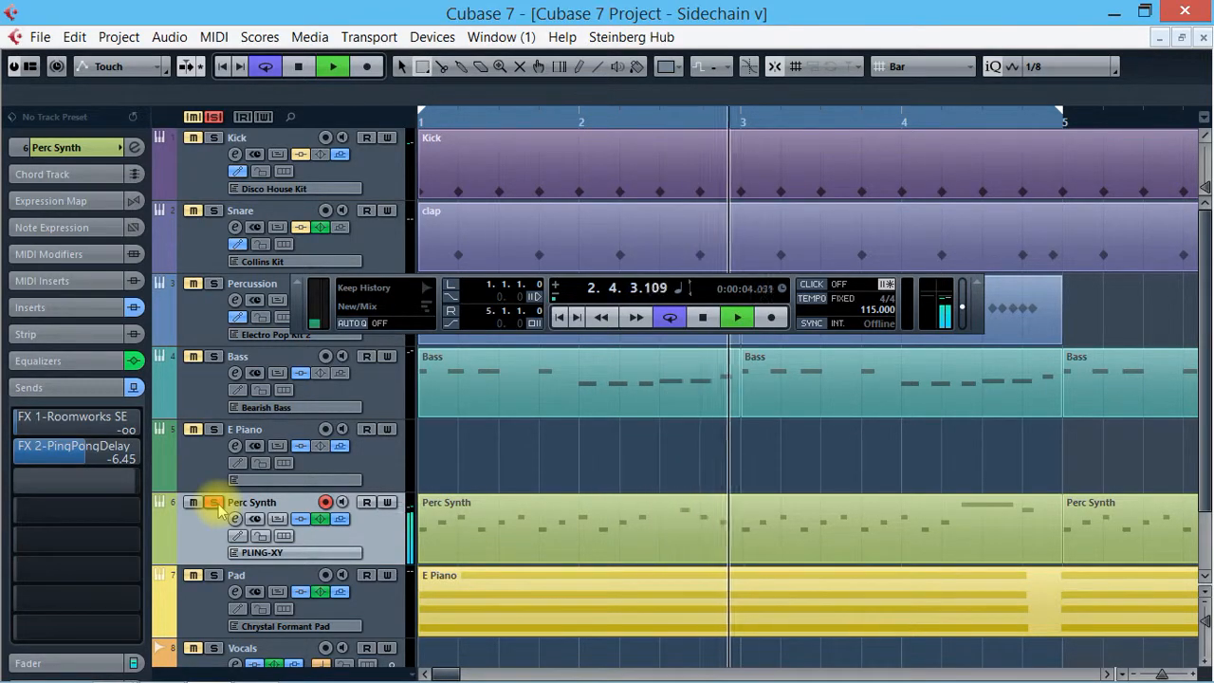
{"action": "left_click", "coordinate": [214, 503]}
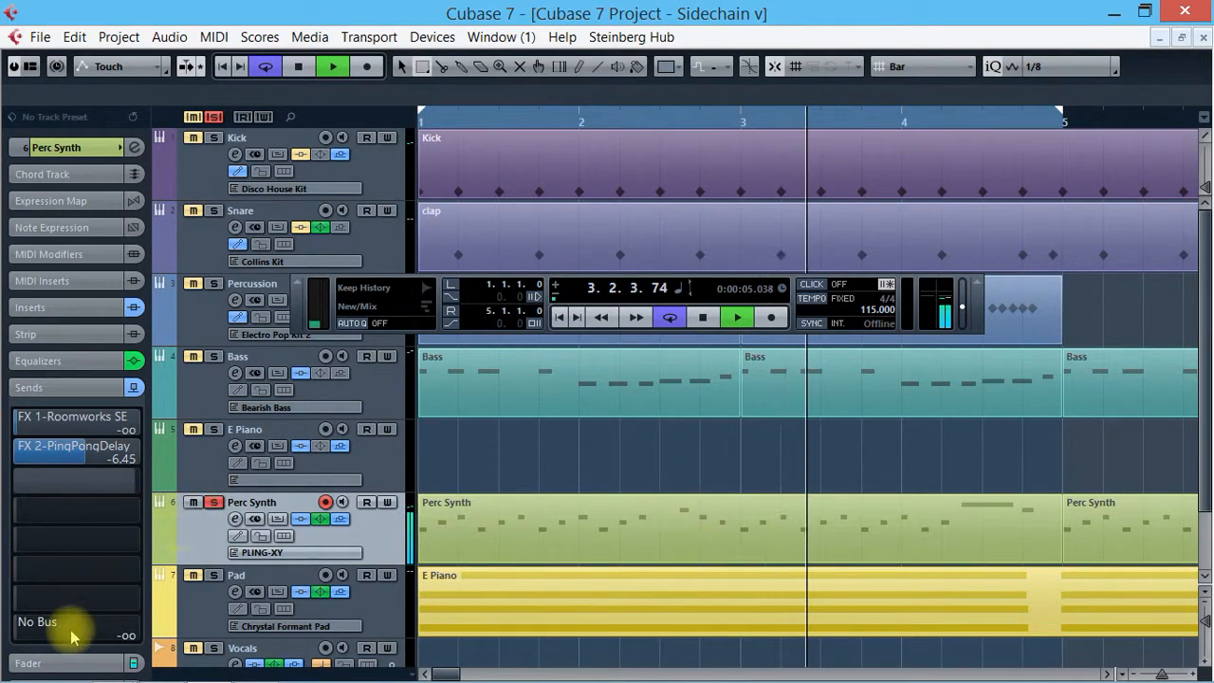
{"action": "left_click", "coordinate": [76, 307]}
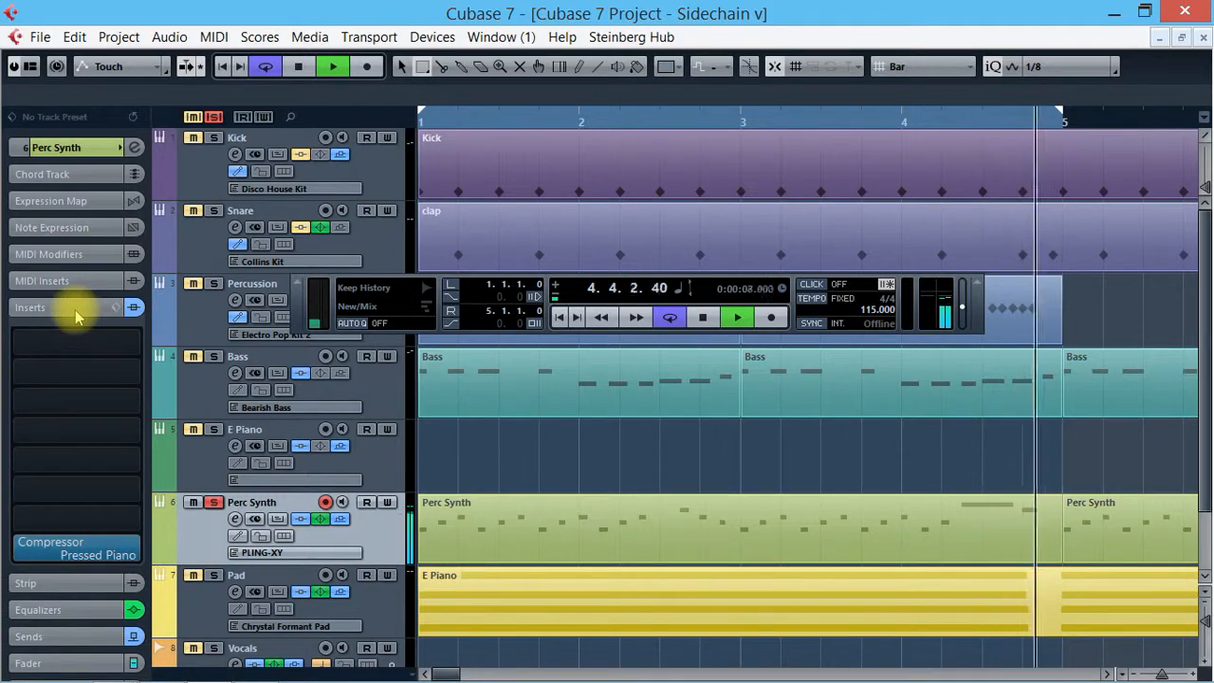
{"action": "key", "text": "space"}
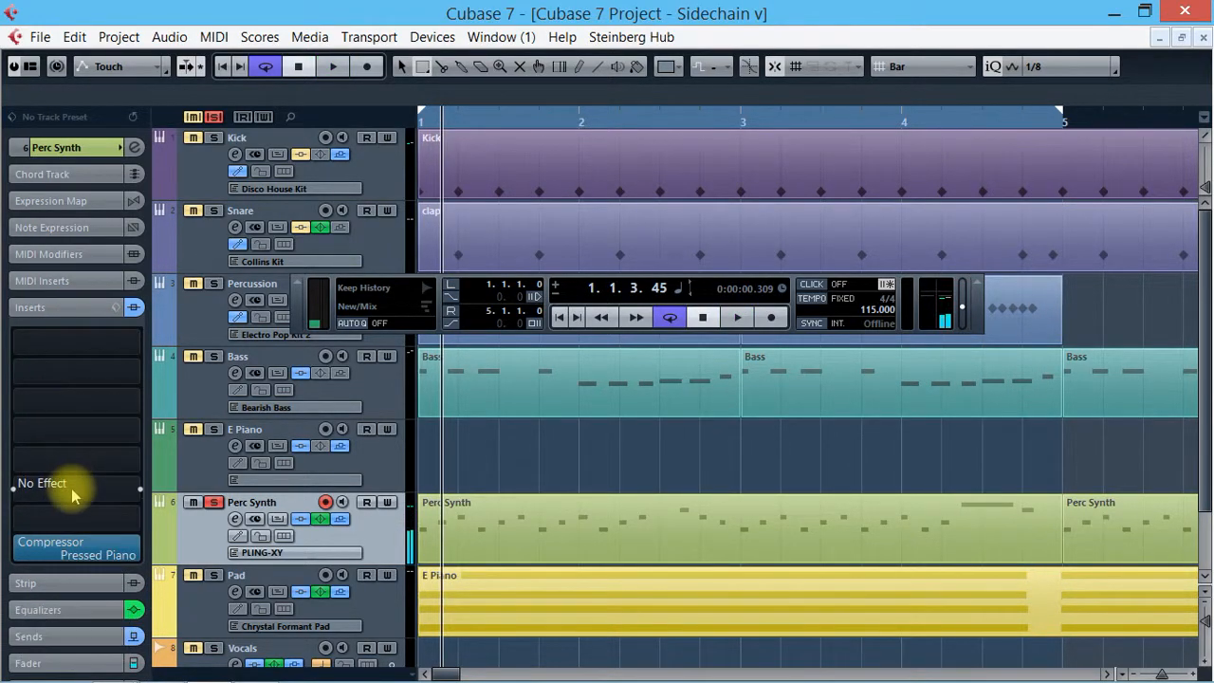
{"action": "left_click", "coordinate": [78, 557]}
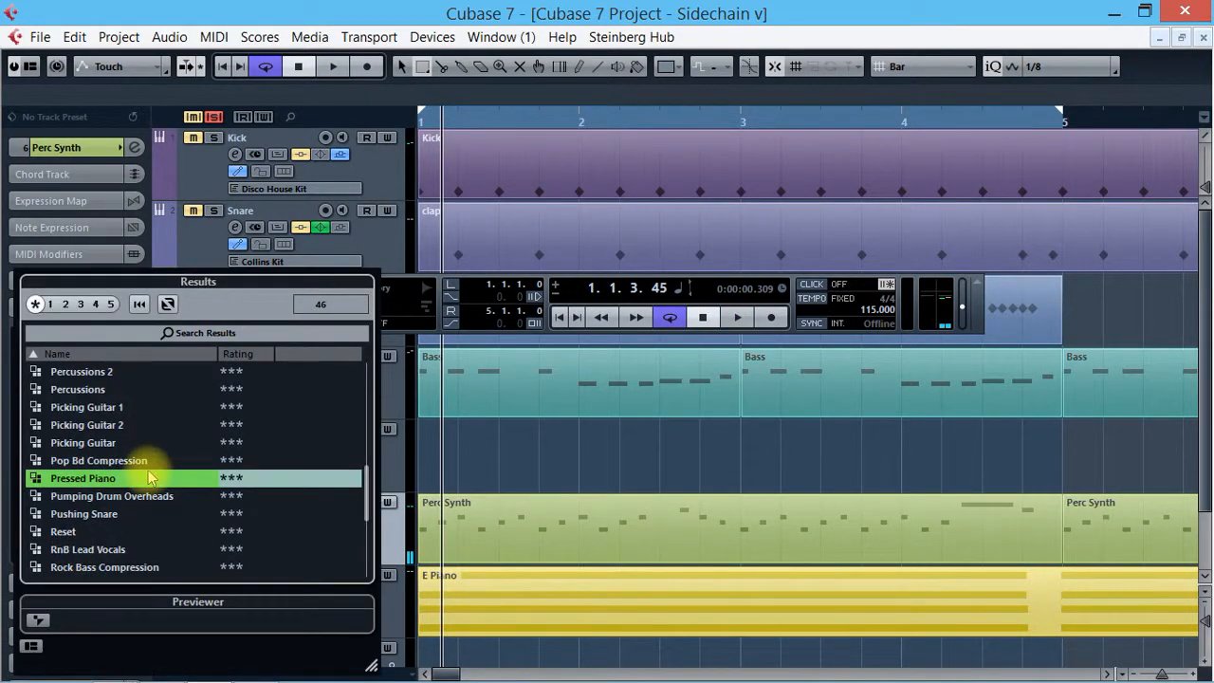
{"action": "double_click", "coordinate": [107, 483]}
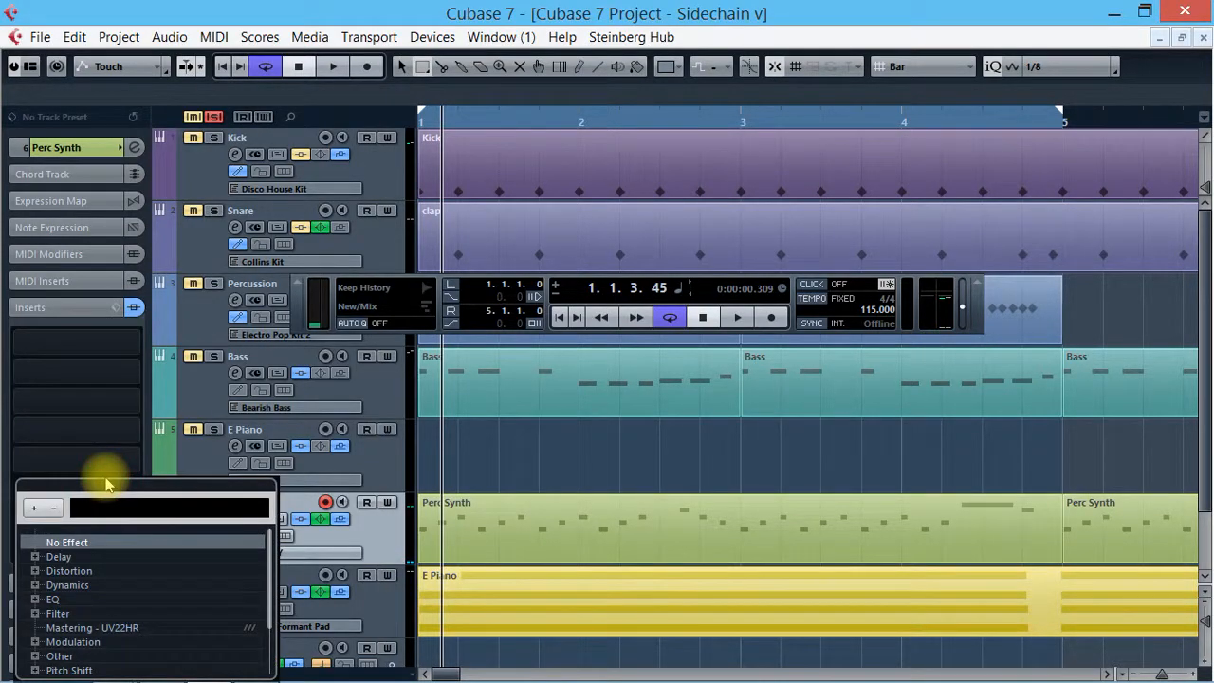
{"action": "left_click", "coordinate": [217, 387]}
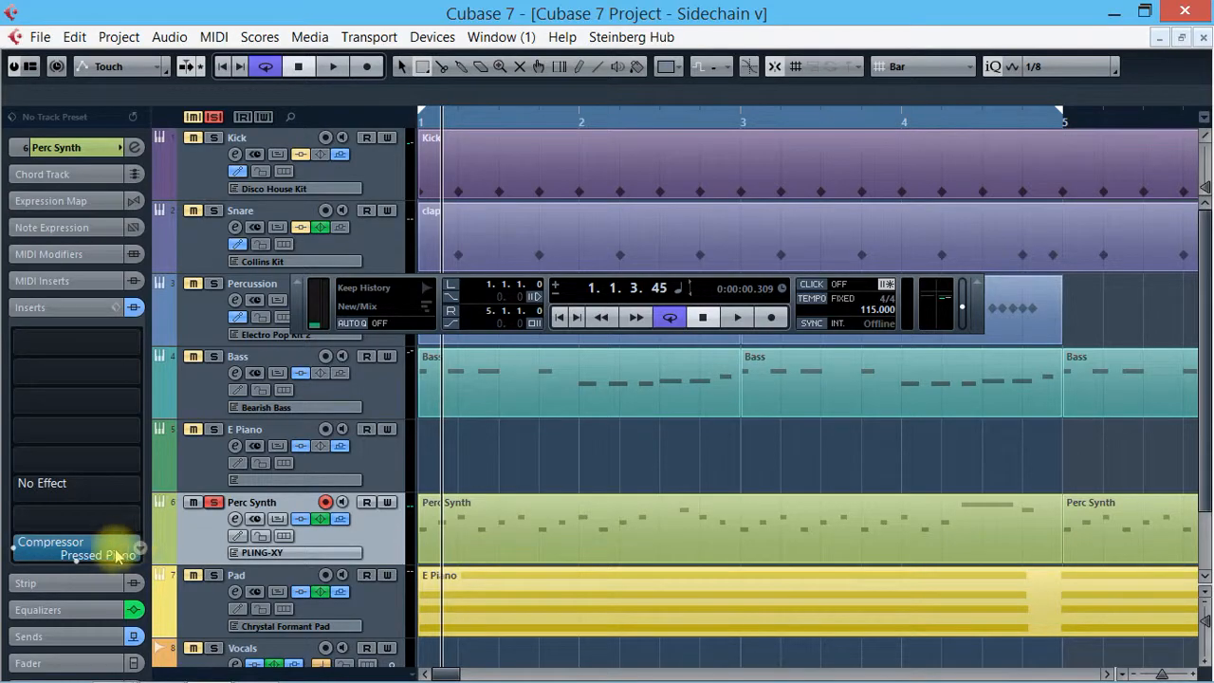
Step: Set the Perc Synth Compressor's threshold to -49.4 and ratio to 6.88 with side-chain active, and audition it from the start
{"action": "left_click", "coordinate": [42, 550]}
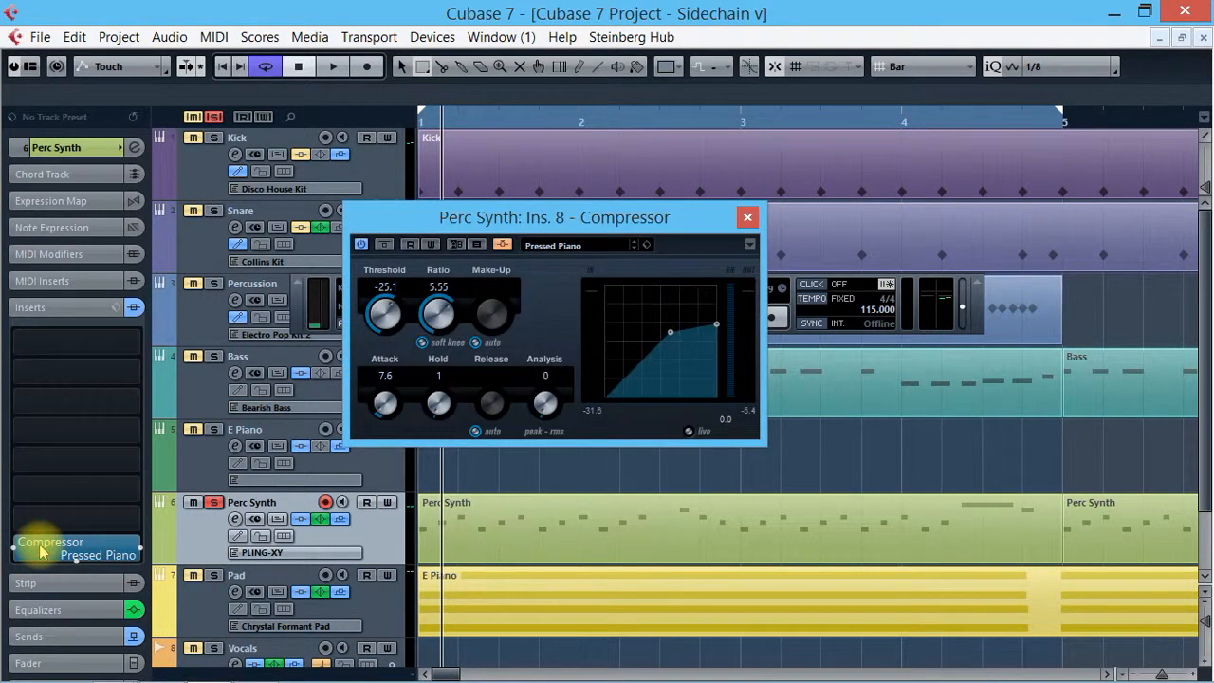
{"action": "left_click", "coordinate": [504, 246]}
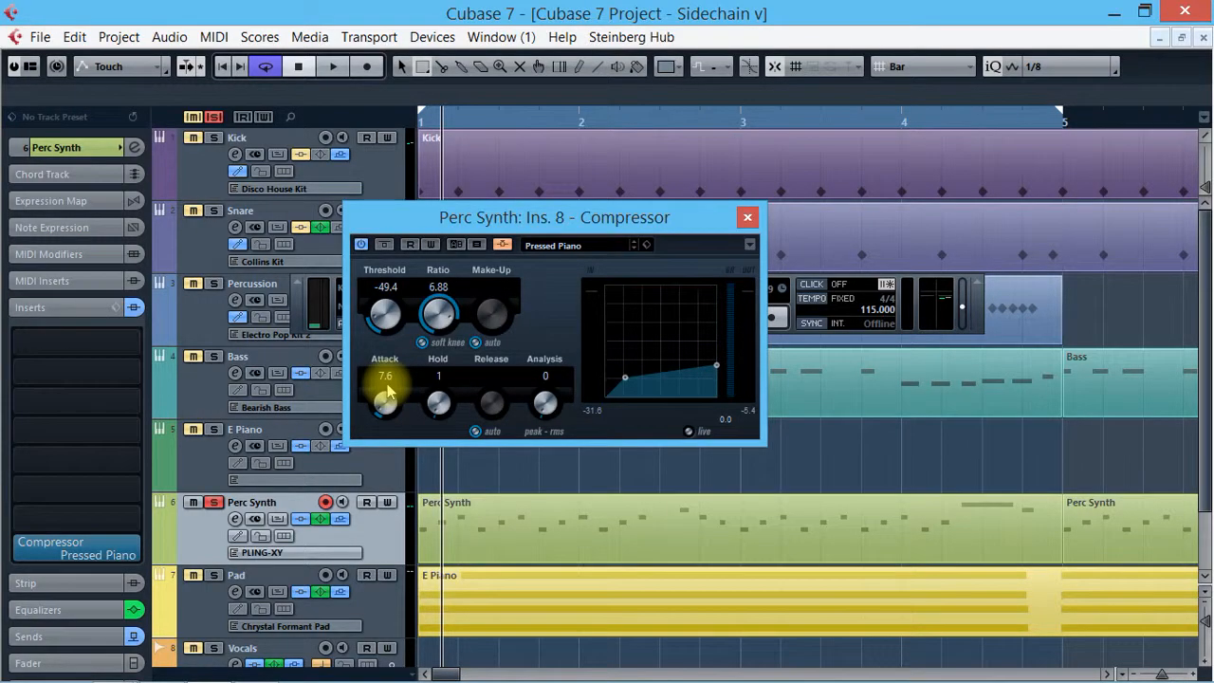
{"action": "key", "text": "1"}
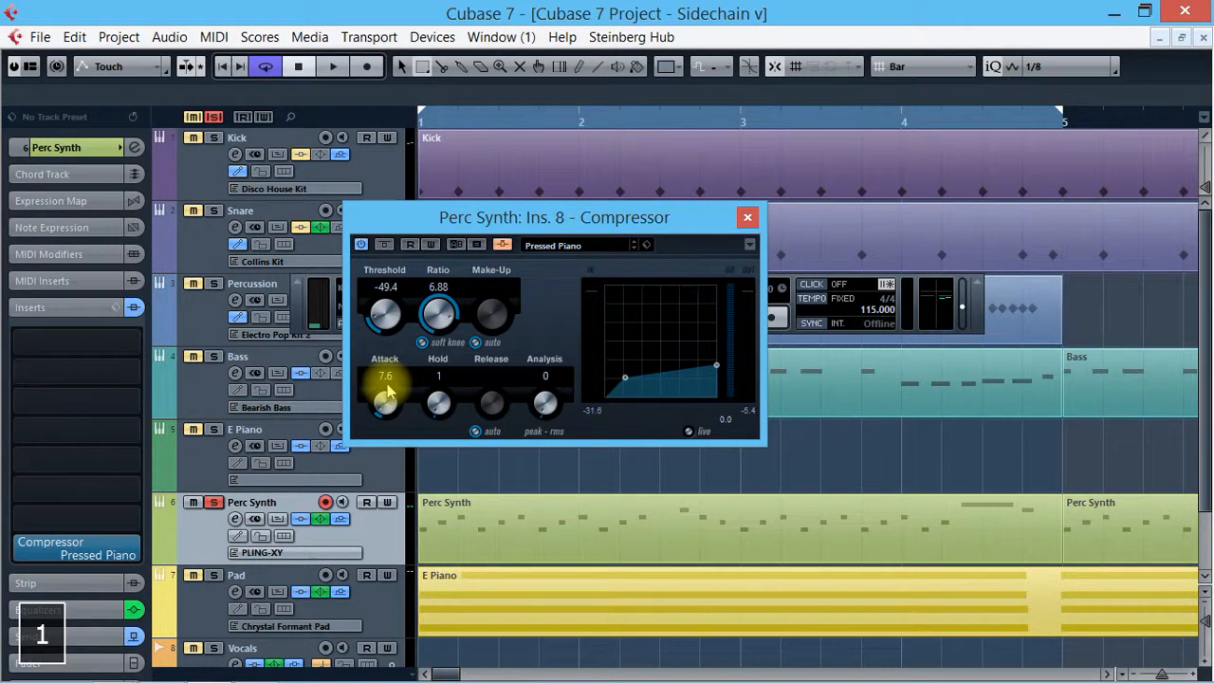
{"action": "key", "text": "space"}
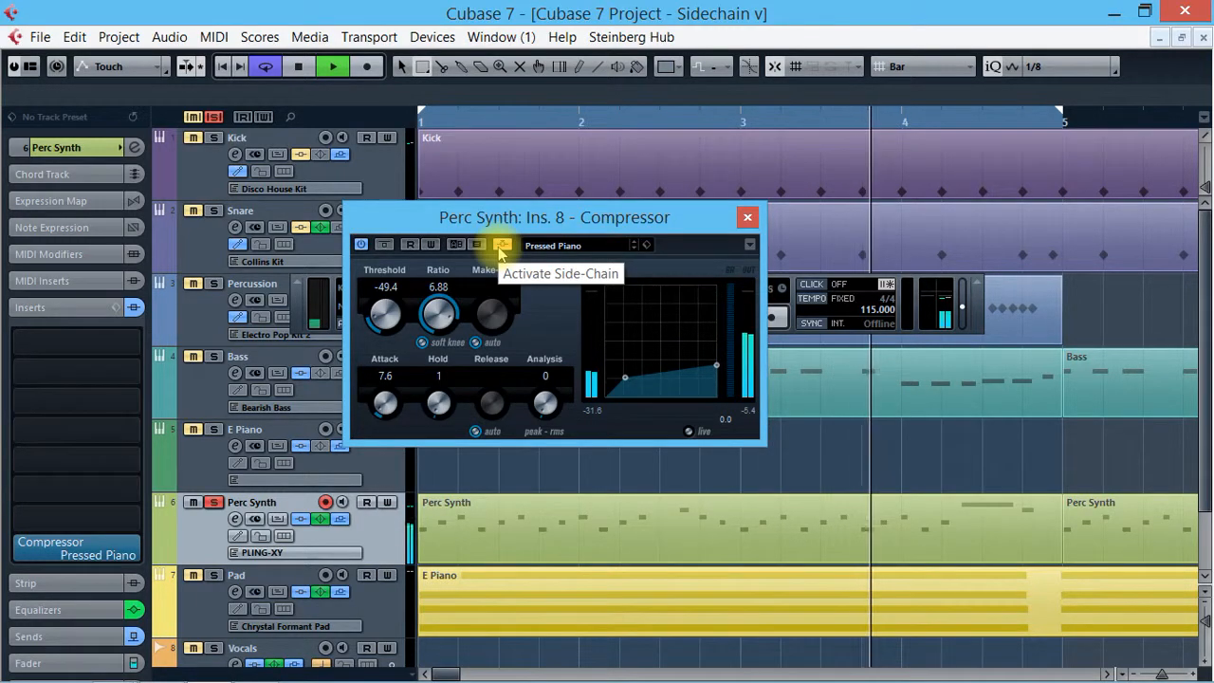
{"action": "key", "text": "space"}
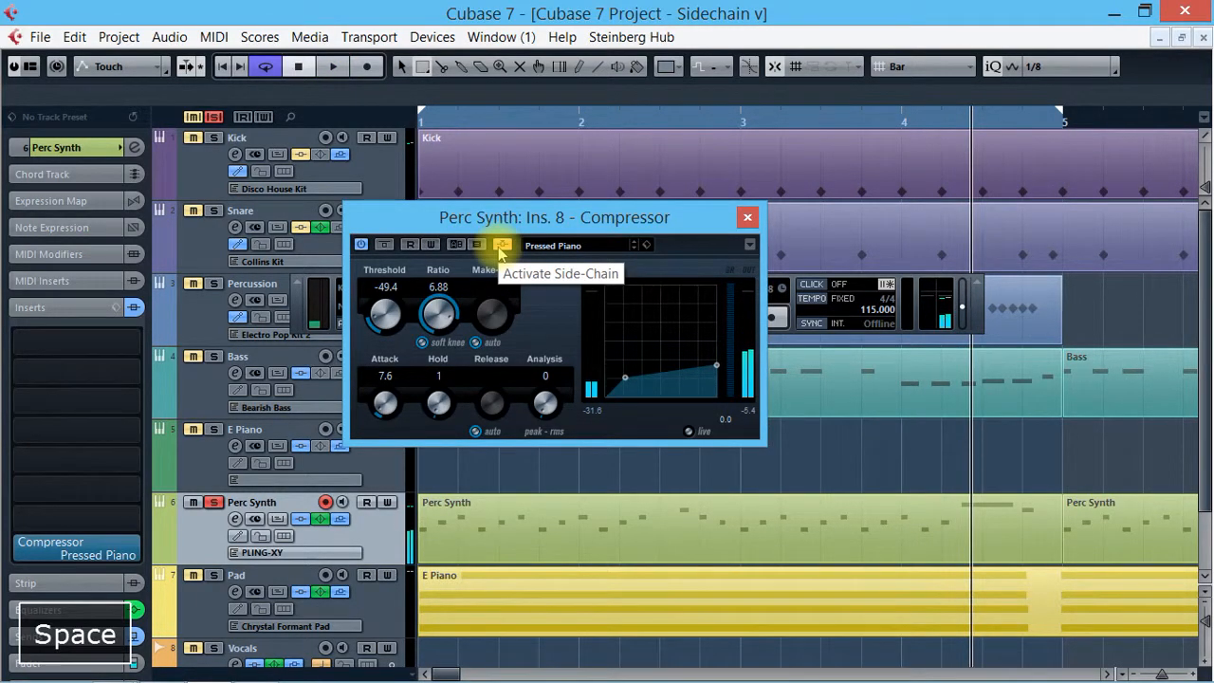
{"action": "left_click", "coordinate": [501, 246]}
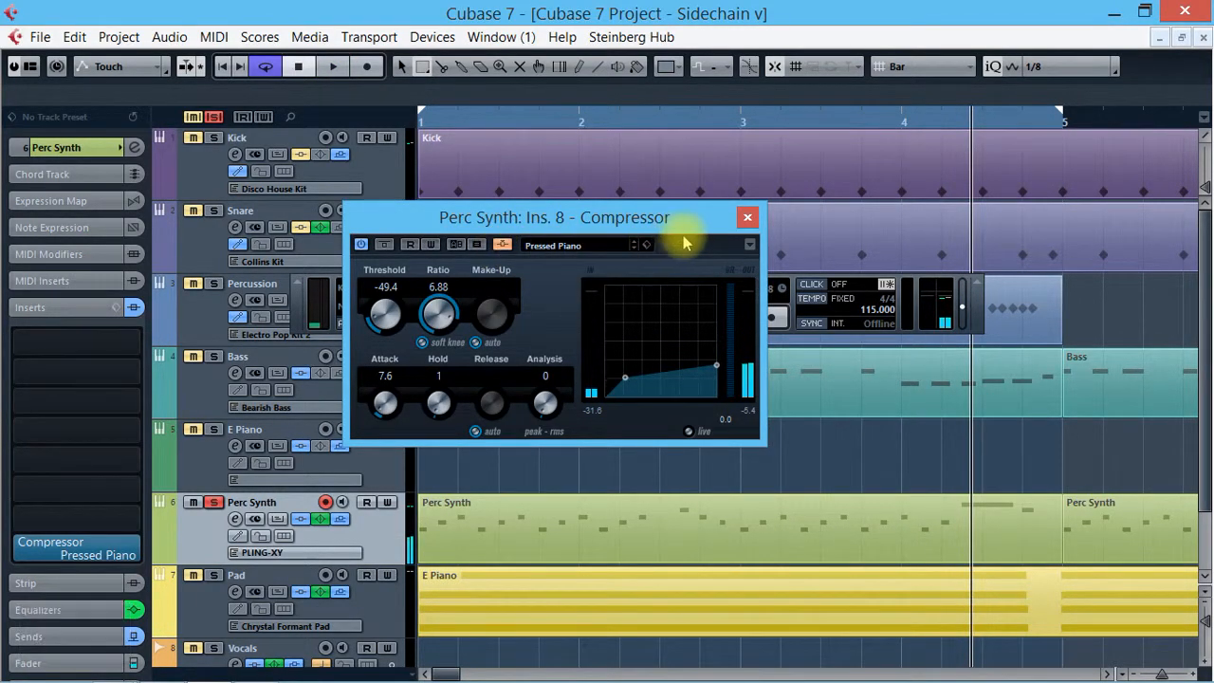
{"action": "left_click", "coordinate": [747, 219]}
Step: Route the Snare track's first send to the Perc Synth: Ins. 8 - Compressor side-chain and activate it at level 6.02
{"action": "left_click", "coordinate": [207, 249]}
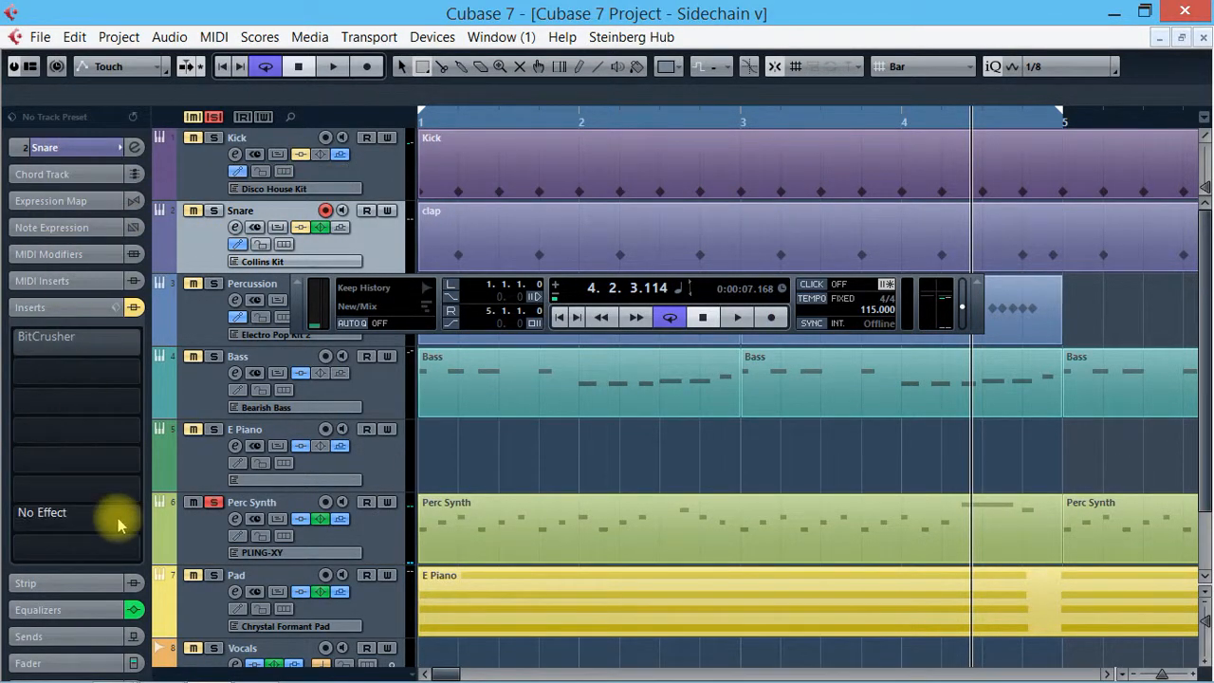
{"action": "left_click", "coordinate": [62, 646]}
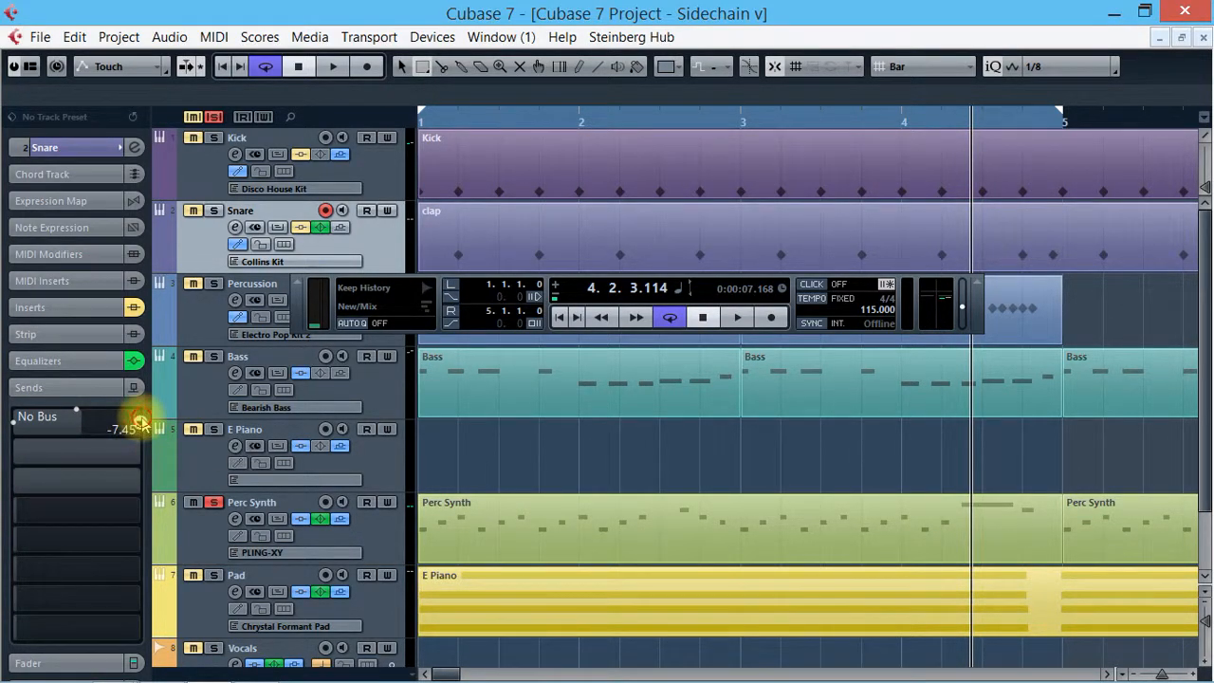
{"action": "left_click", "coordinate": [141, 421]}
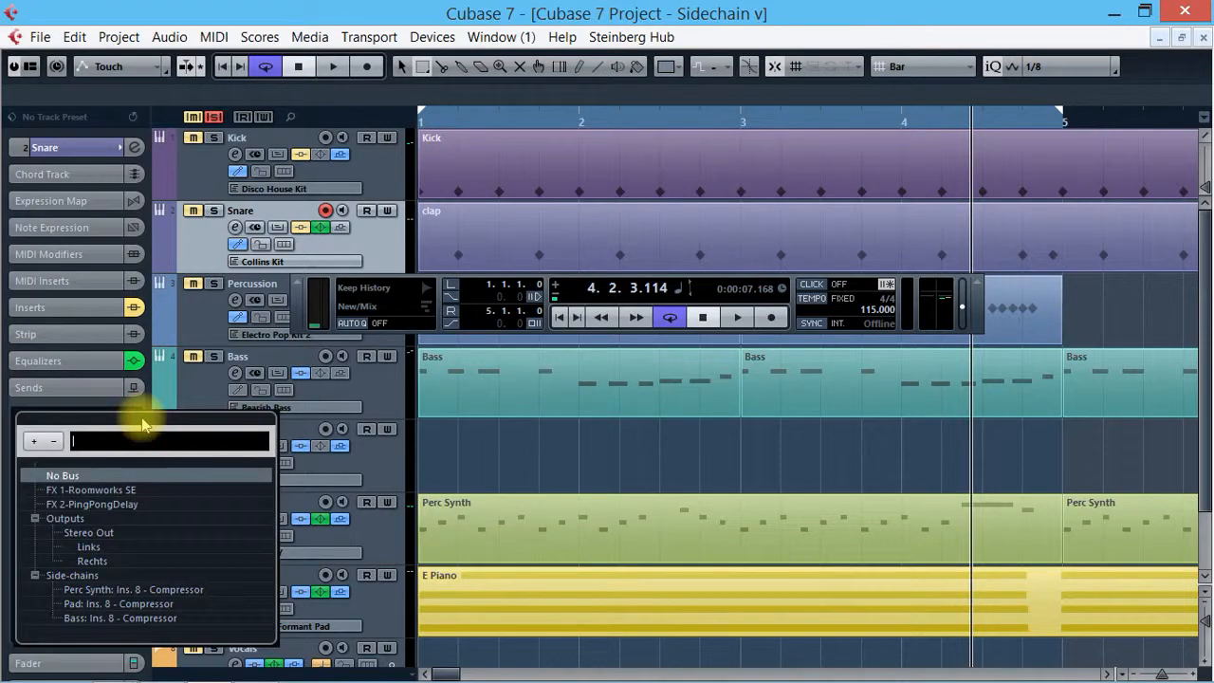
{"action": "left_click", "coordinate": [92, 590]}
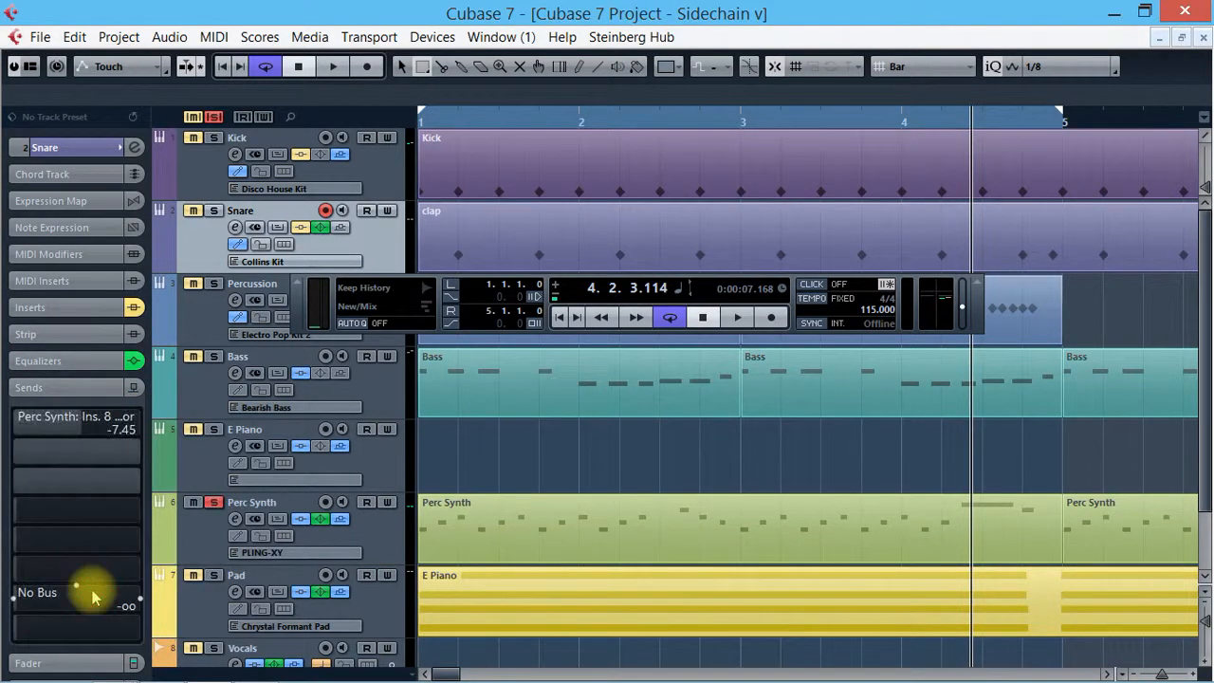
{"action": "left_click", "coordinate": [15, 423]}
{"action": "left_click_drag", "start_coordinate": [78, 429], "coordinate": [134, 418]}
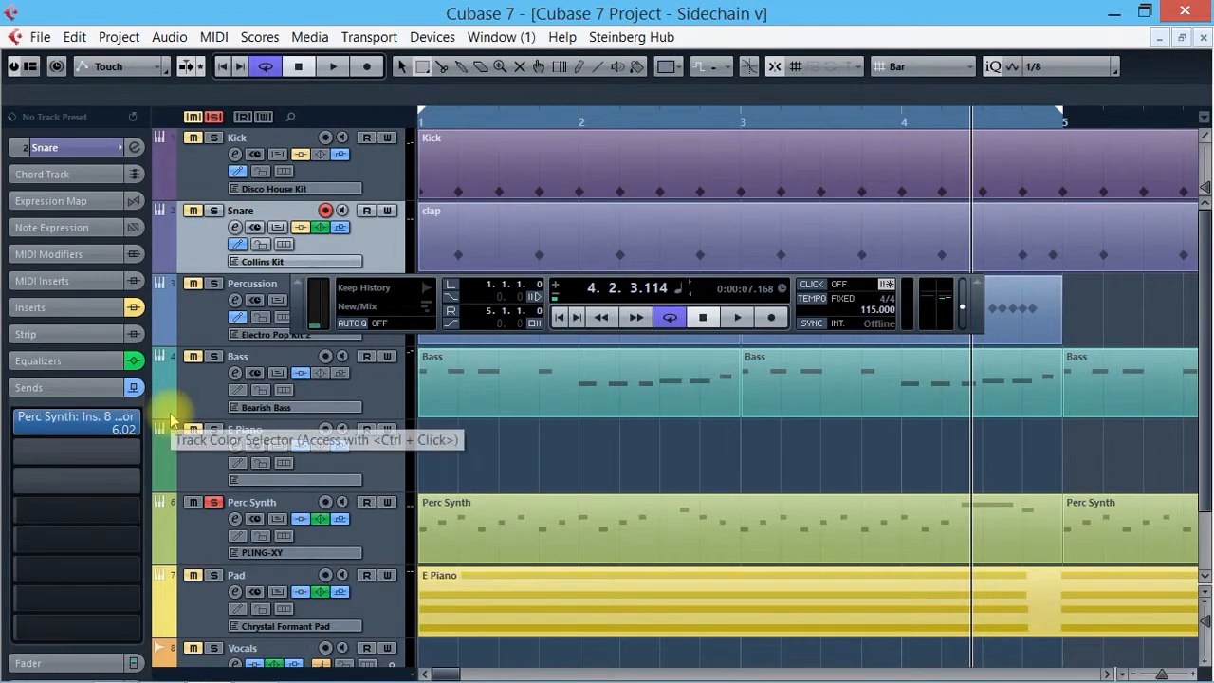
Step: Play the Perc Synth track and solo the Snare alongside it to hear the side-chain effect
{"action": "left_click", "coordinate": [211, 538]}
{"action": "key", "text": "KP_Enter"}
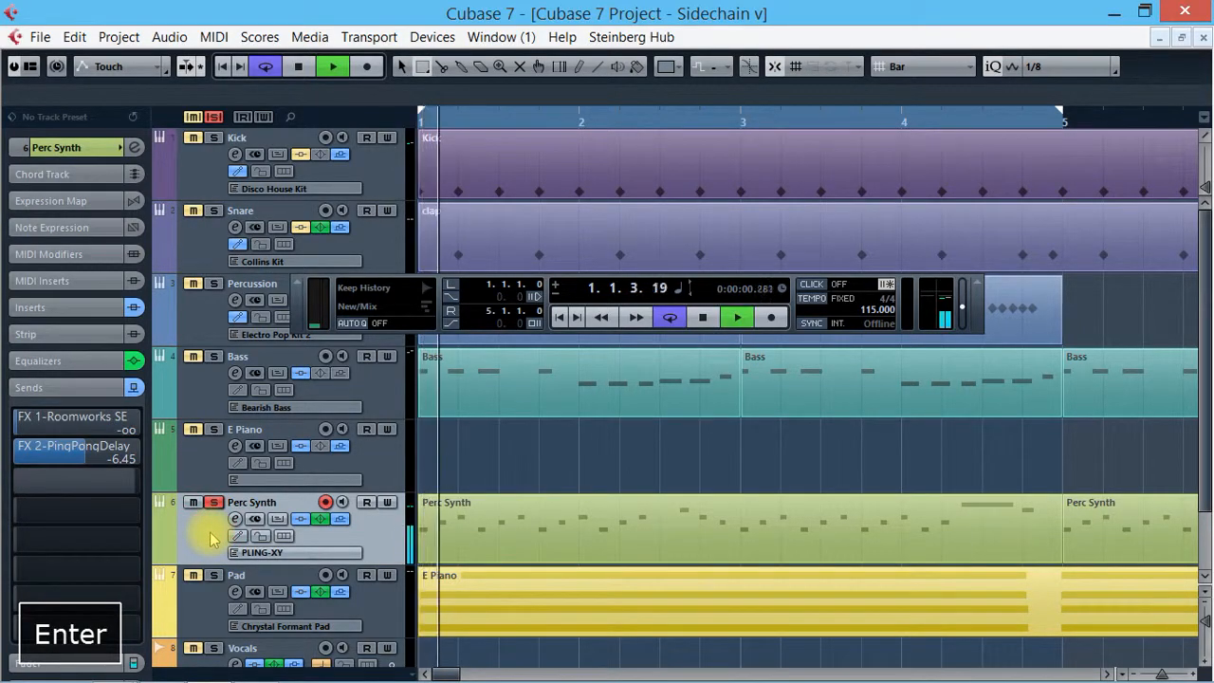
{"action": "left_click", "coordinate": [216, 212]}
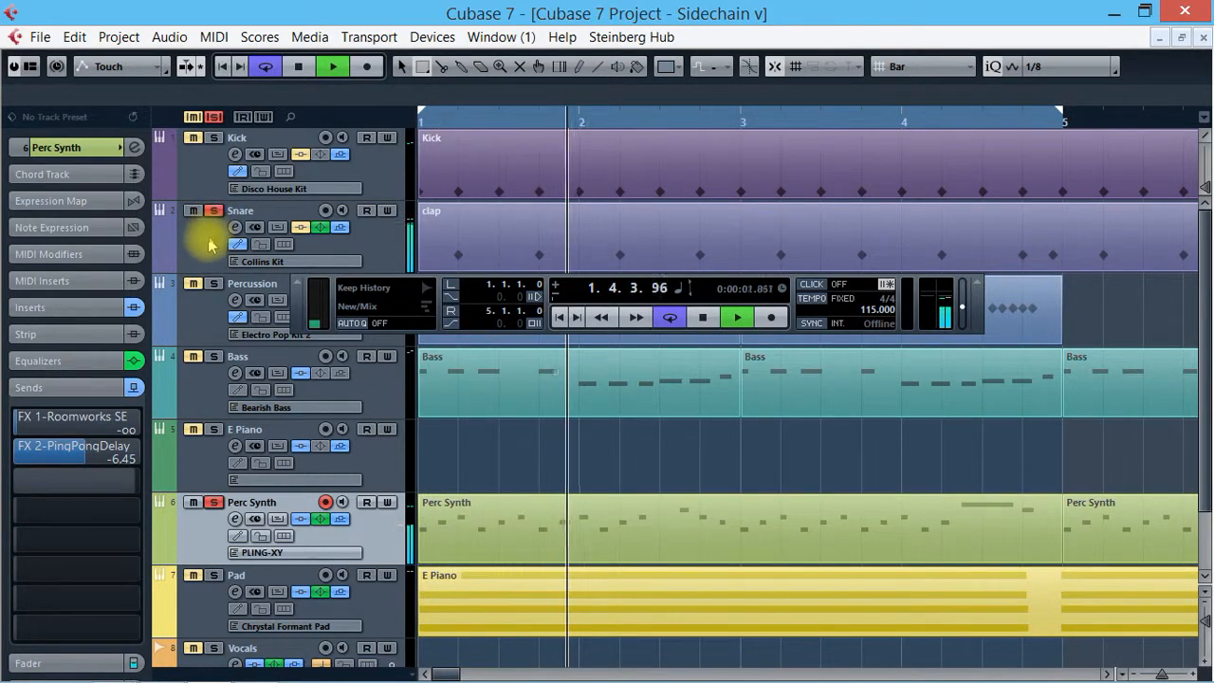
{"action": "left_click", "coordinate": [204, 242]}
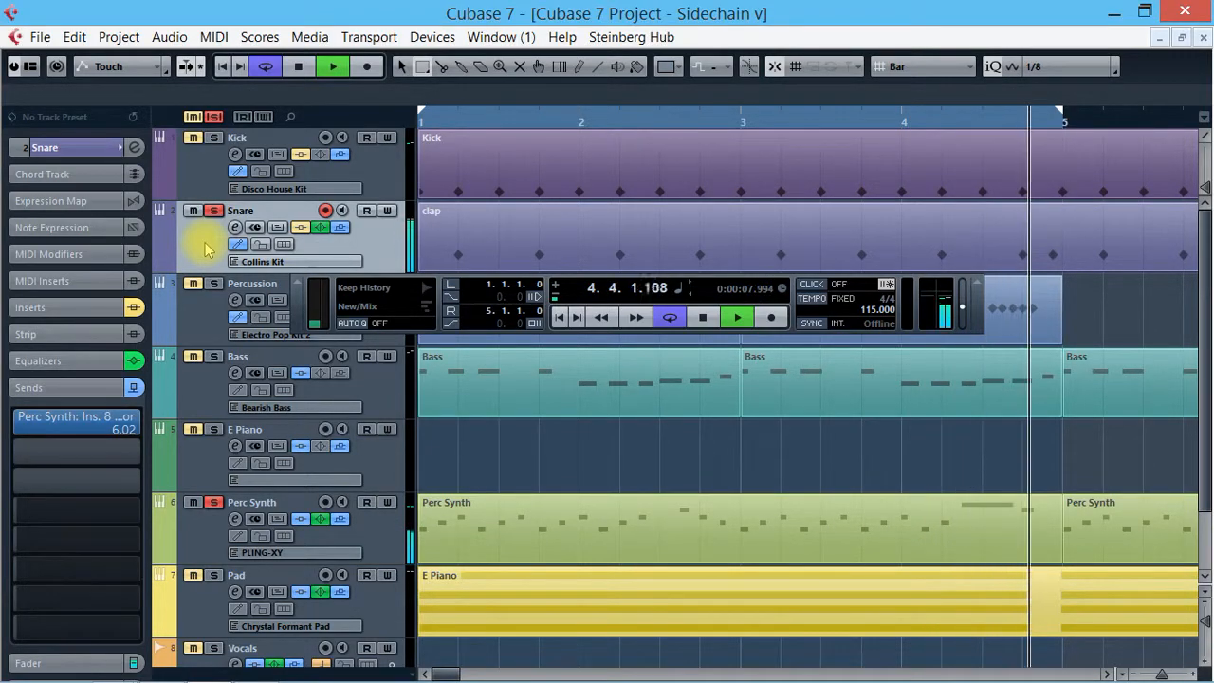
Step: Stop playback, clear all track solos and play the mix from the start of the project
{"action": "key", "text": "space"}
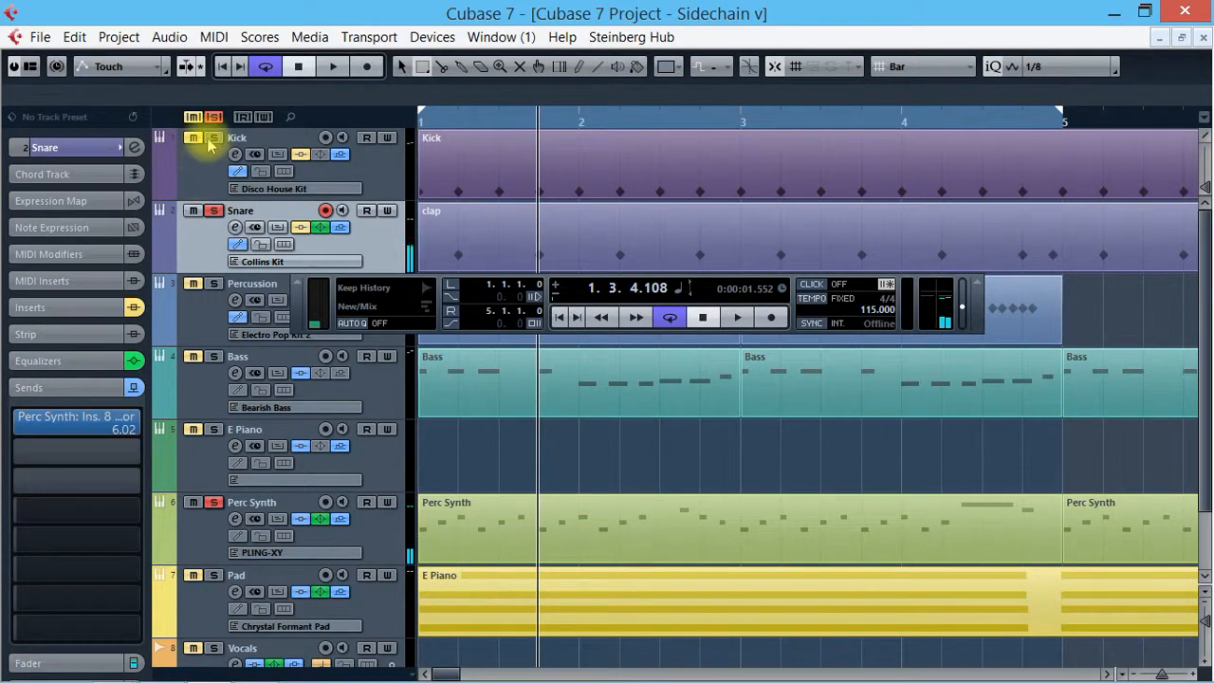
{"action": "key", "text": "KP_1"}
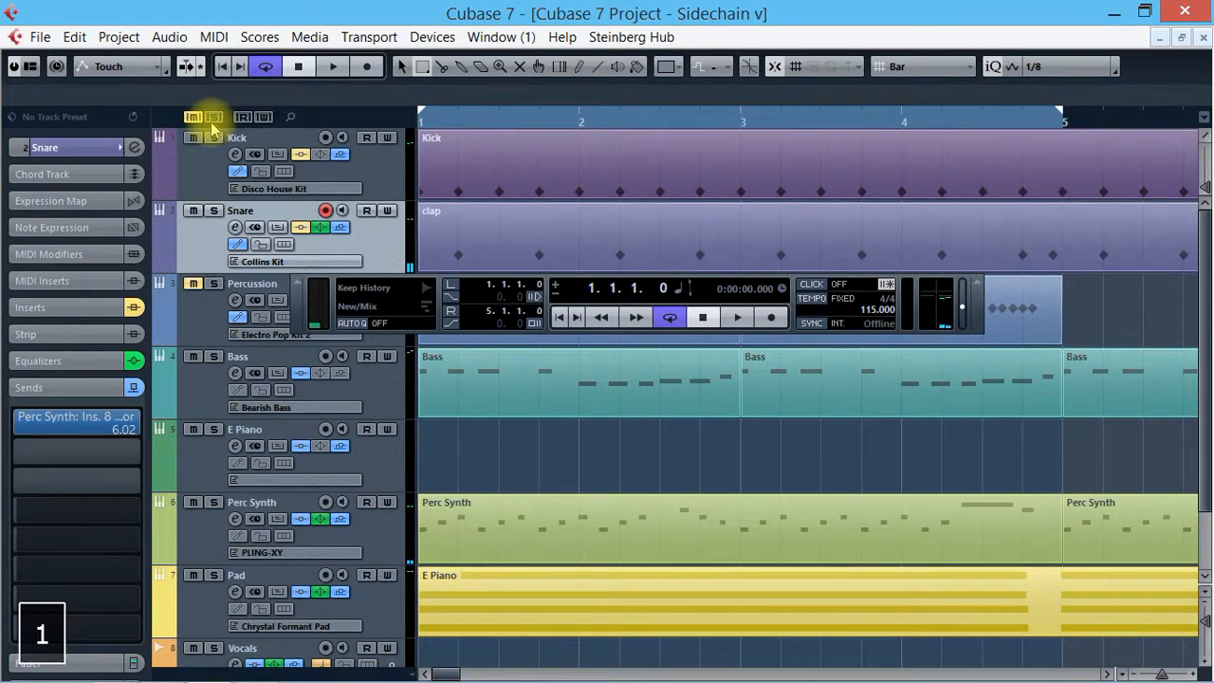
{"action": "key", "text": "KP_Enter"}
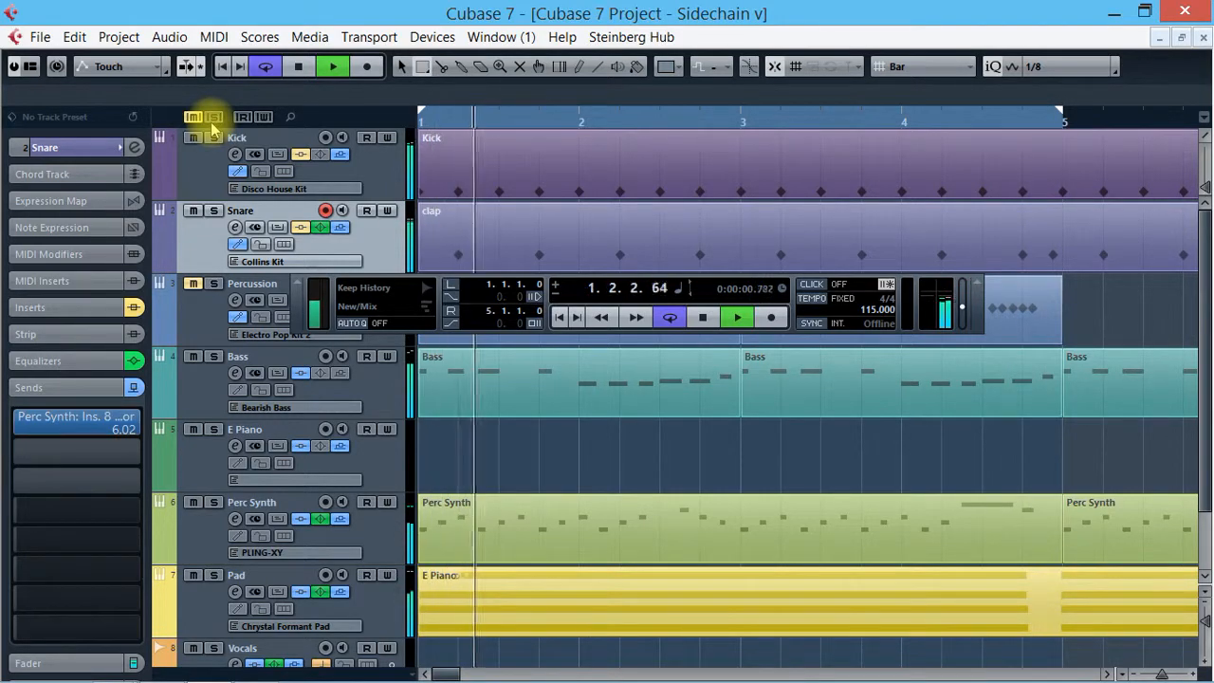
{"action": "key", "text": "space"}
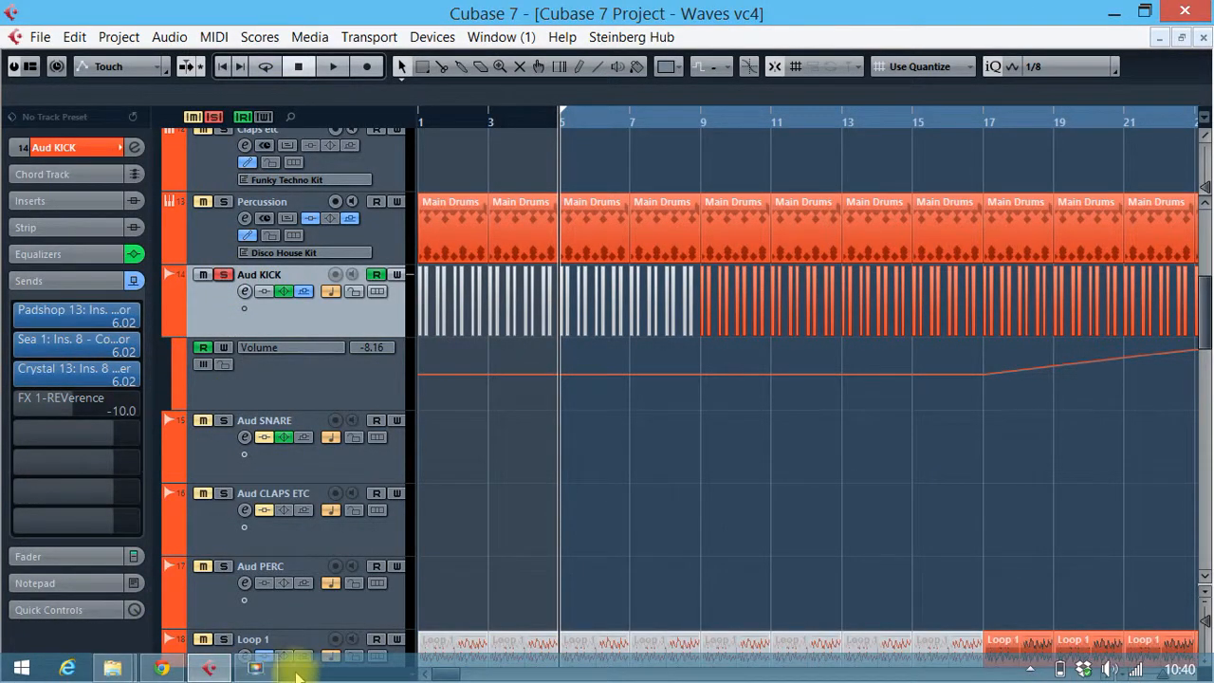
{"action": "left_click", "coordinate": [256, 669]}
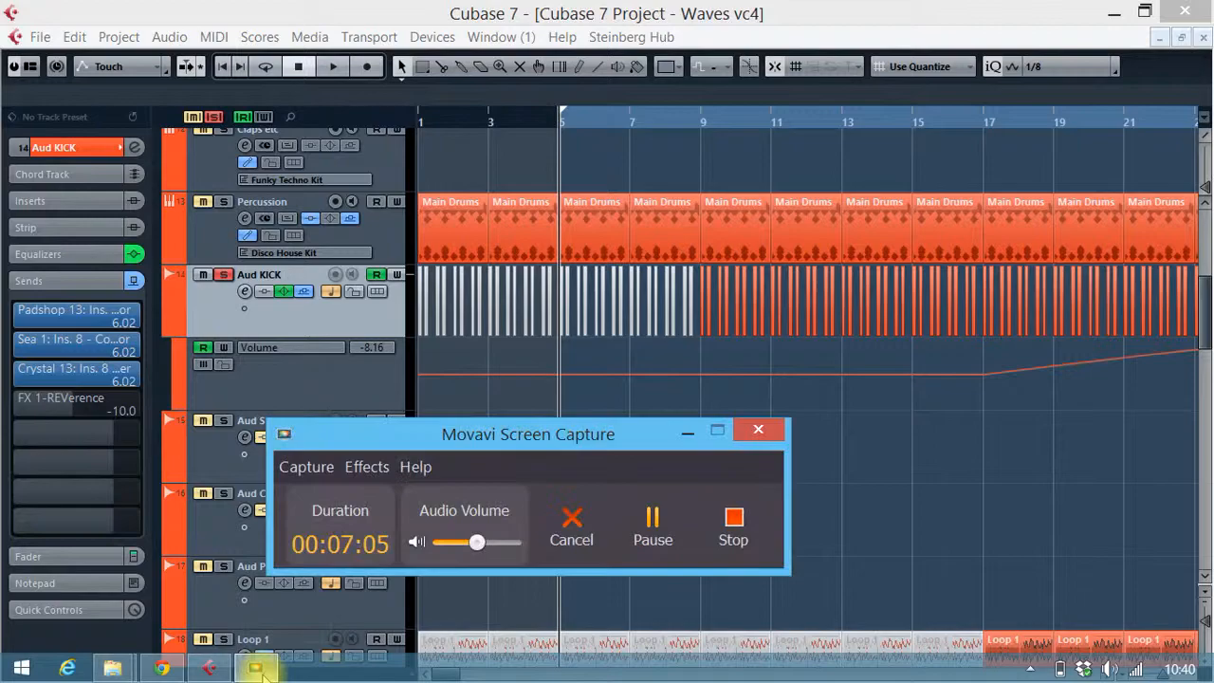
{"action": "left_click", "coordinate": [688, 430]}
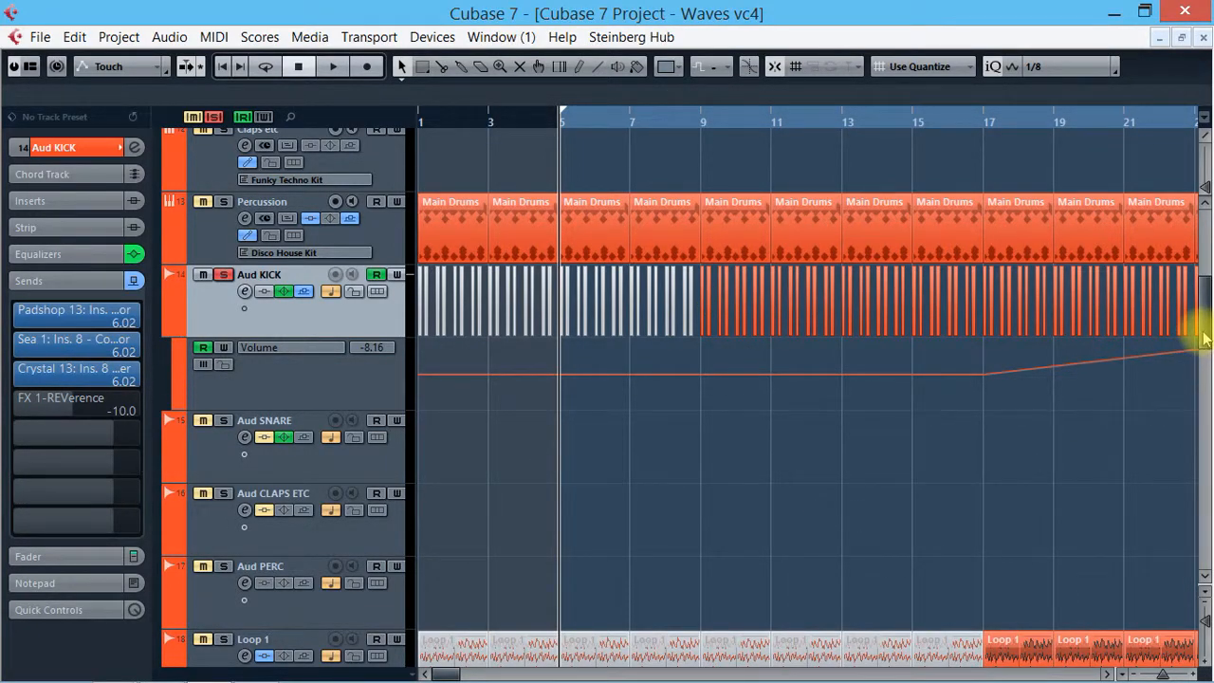
Step: Show the Kick track's Drums parts and route the Aud KICK track's output to the Stereo bus
{"action": "scroll", "coordinate": [1203, 339], "scroll_direction": "down", "scroll_amount": 2}
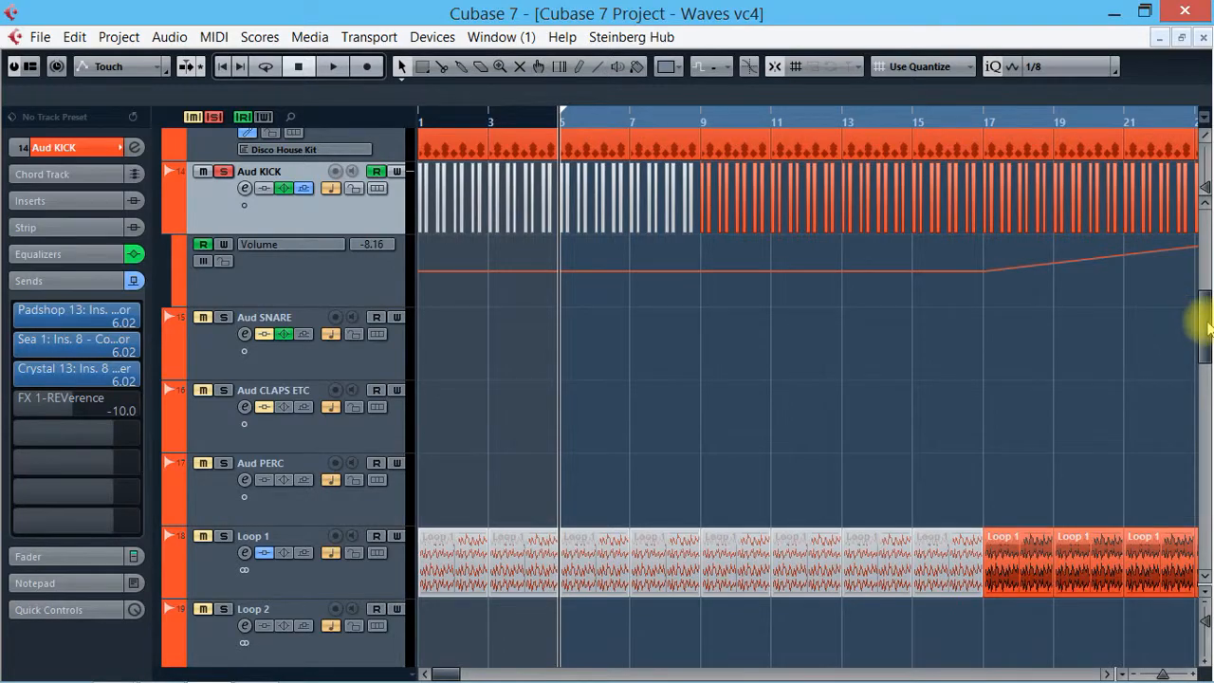
{"action": "left_click_drag", "start_coordinate": [1203, 322], "coordinate": [1201, 272]}
{"action": "left_click_drag", "start_coordinate": [665, 162], "coordinate": [693, 136]}
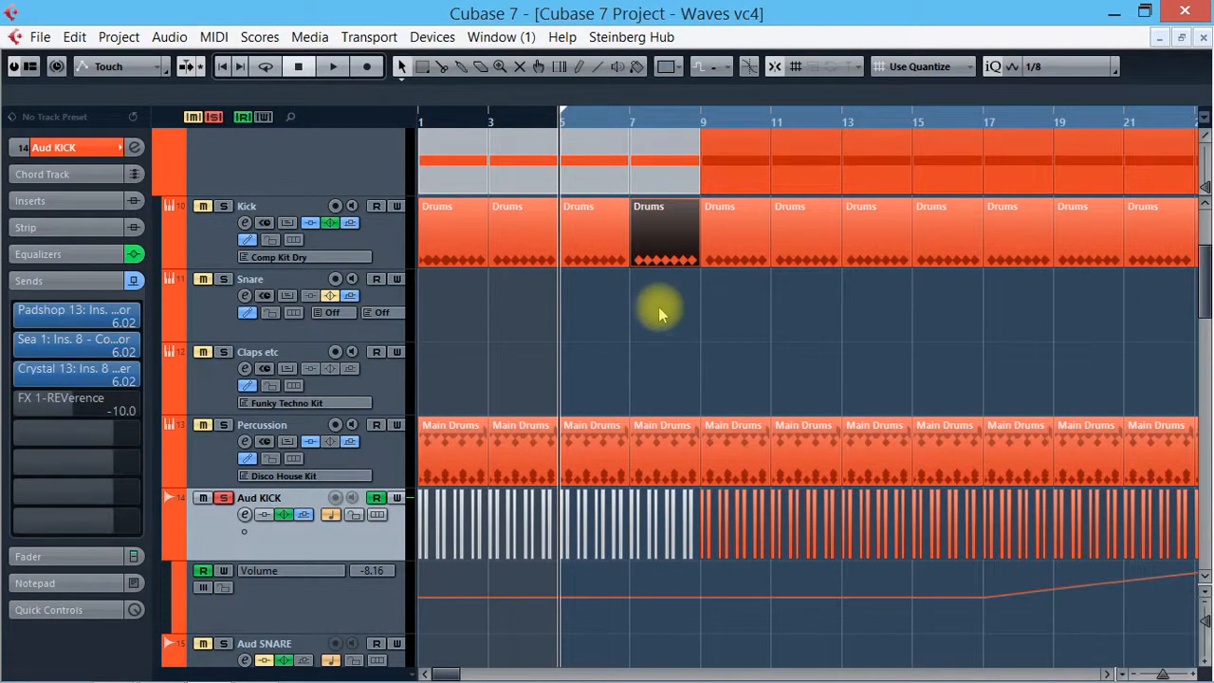
{"action": "left_click", "coordinate": [703, 134]}
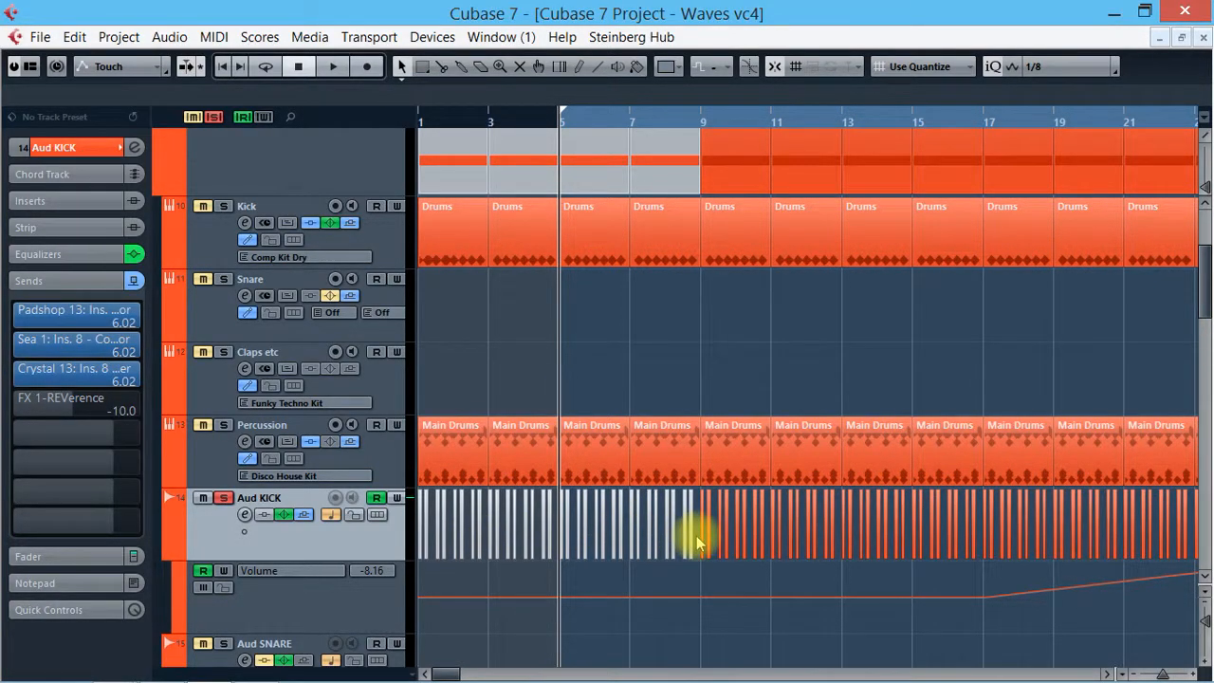
{"action": "left_click", "coordinate": [54, 148]}
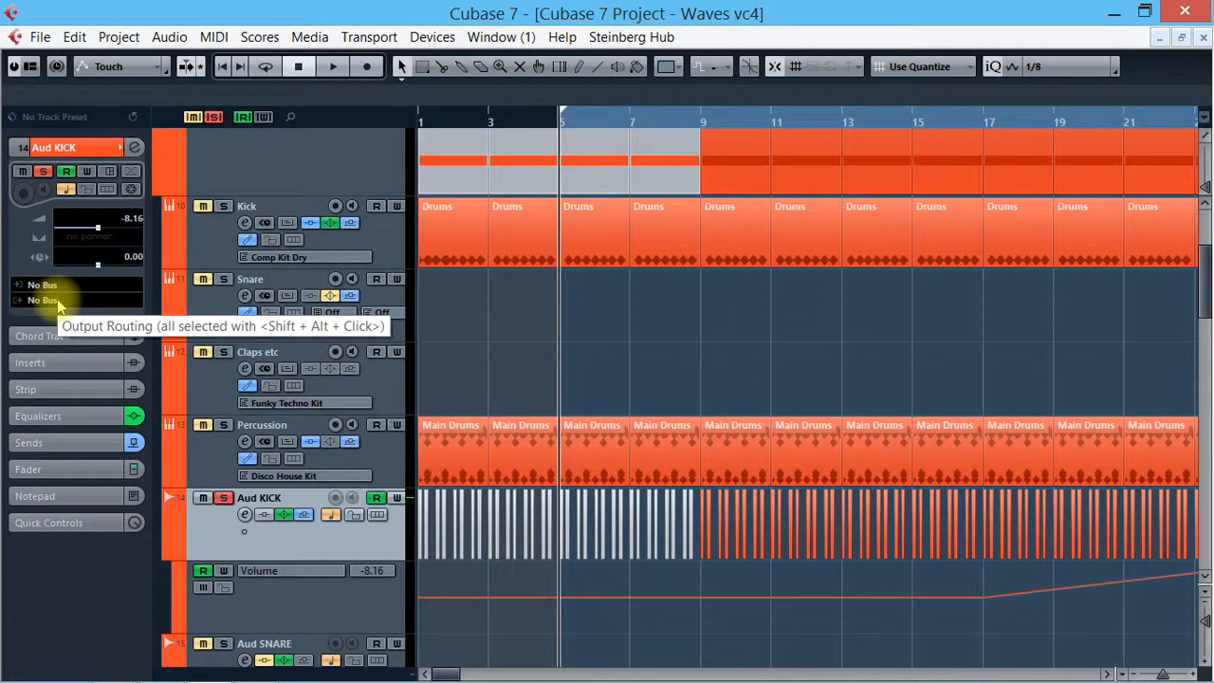
{"action": "left_click", "coordinate": [57, 299]}
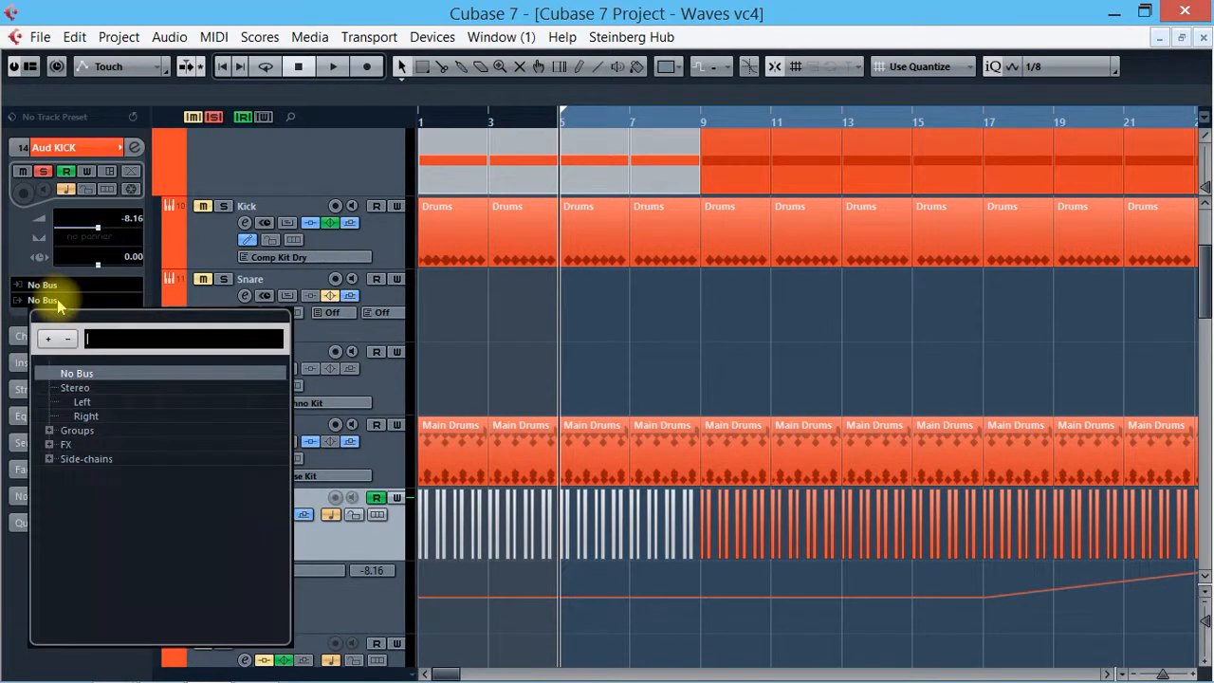
{"action": "left_click", "coordinate": [93, 393]}
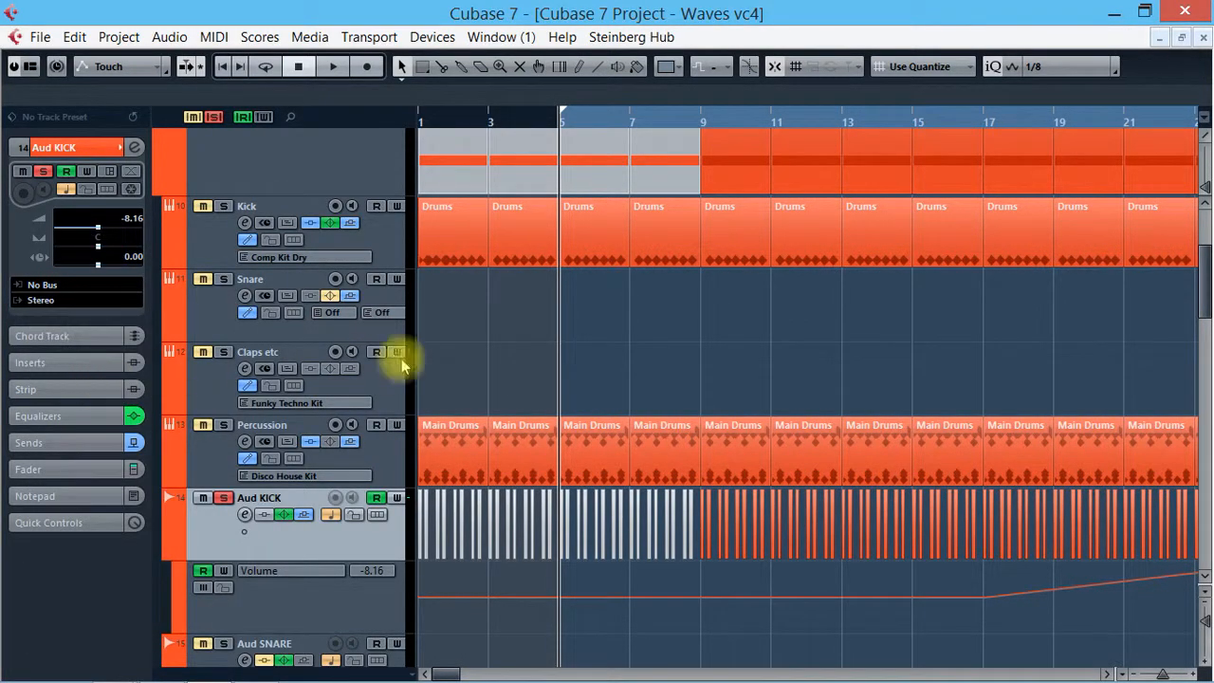
Step: Play Aud KICK from around bar 8, jump to just before bar 17 and solo Loop 1 alongside it
{"action": "left_click", "coordinate": [680, 122]}
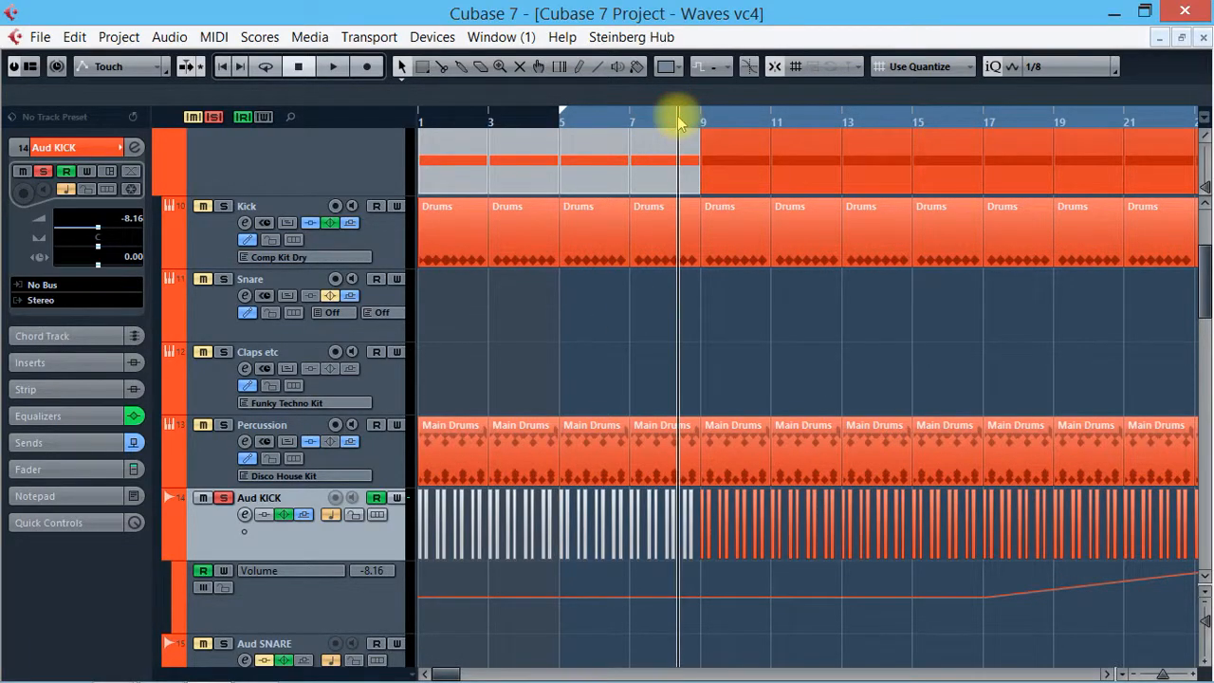
{"action": "key", "text": "space"}
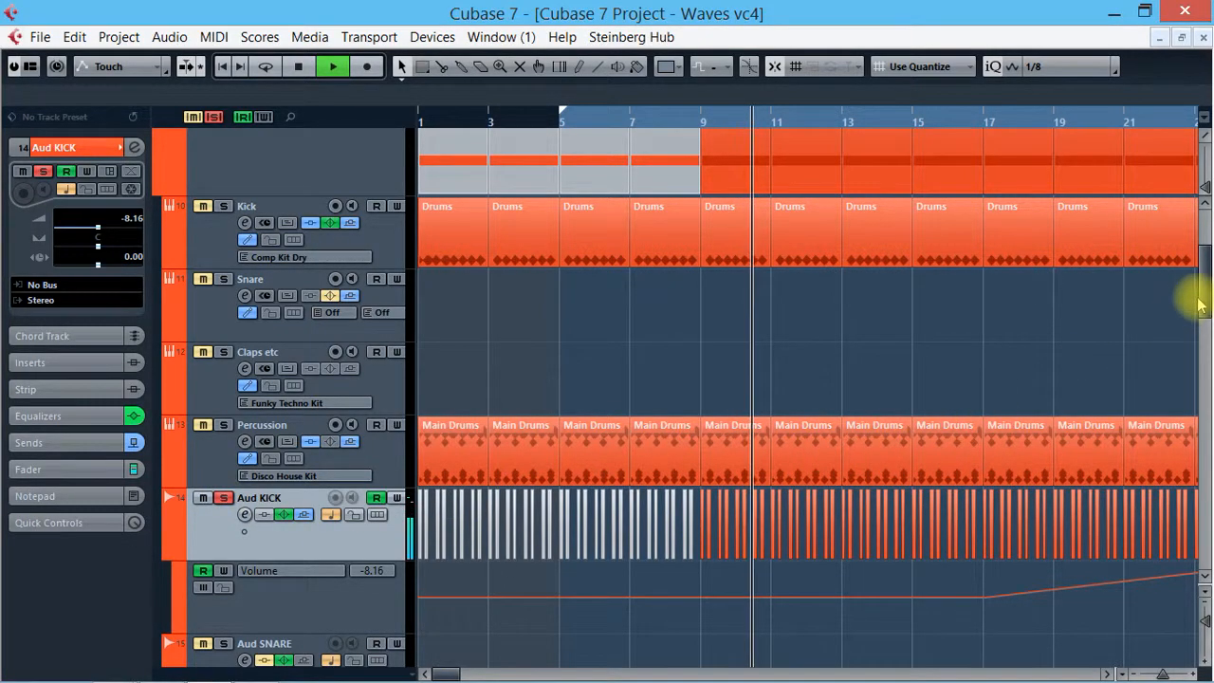
{"action": "left_click_drag", "start_coordinate": [1204, 293], "coordinate": [1201, 320]}
{"action": "left_click", "coordinate": [975, 119]}
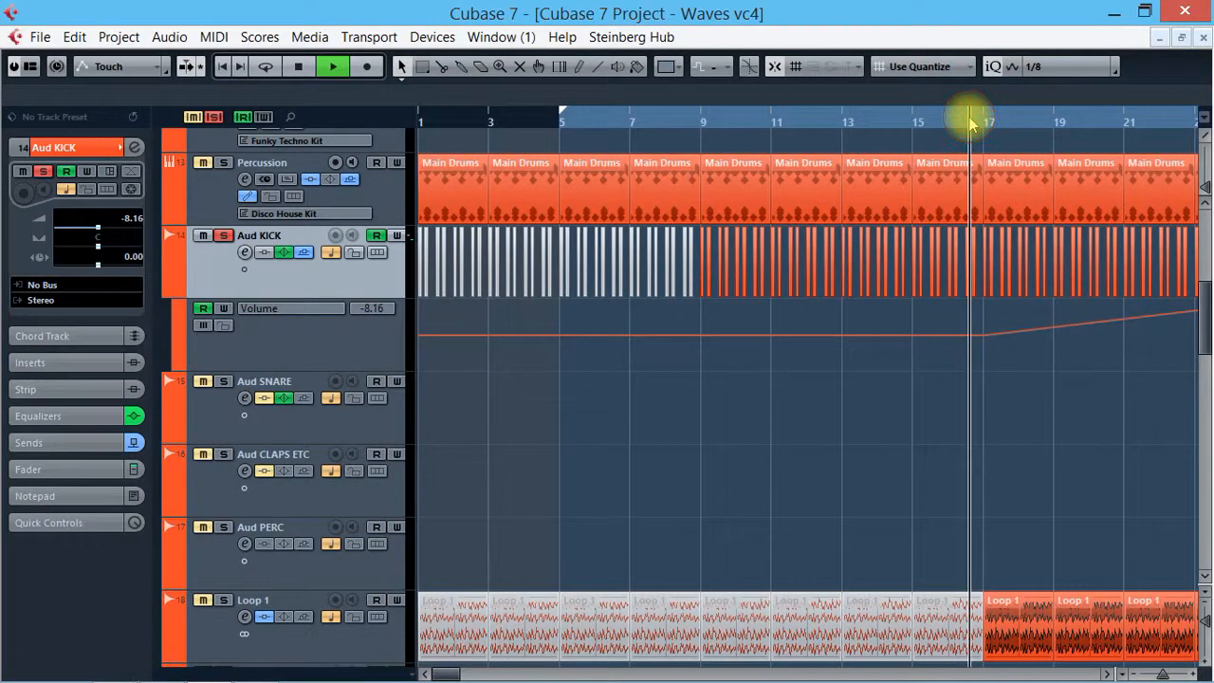
{"action": "left_click", "coordinate": [225, 604]}
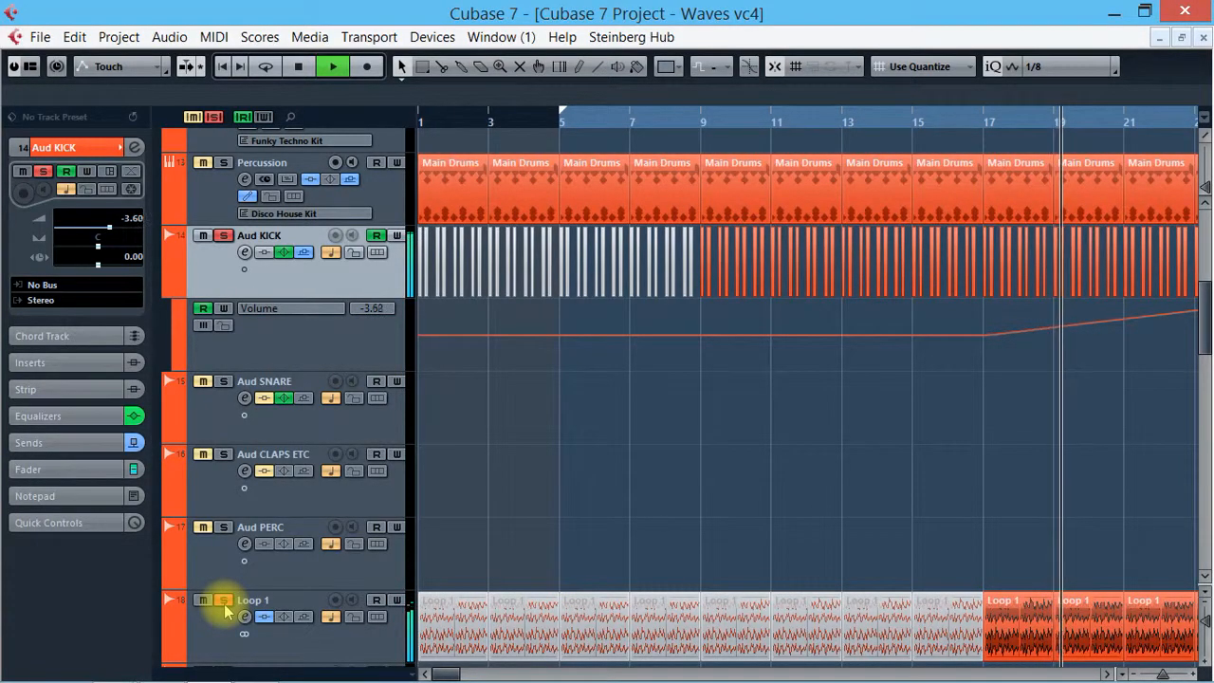
{"action": "key", "text": "space"}
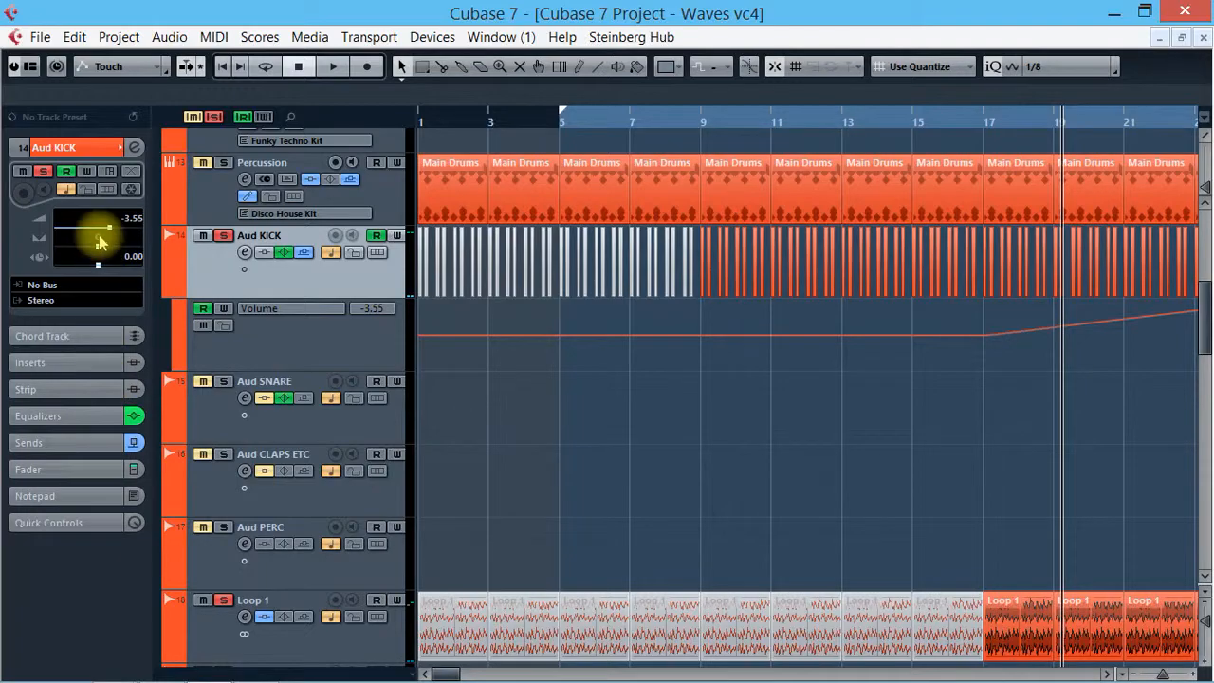
Step: Set the Aud KICK track's output to No Bus, return to bar 5 and show the track's sends
{"action": "left_click", "coordinate": [55, 302]}
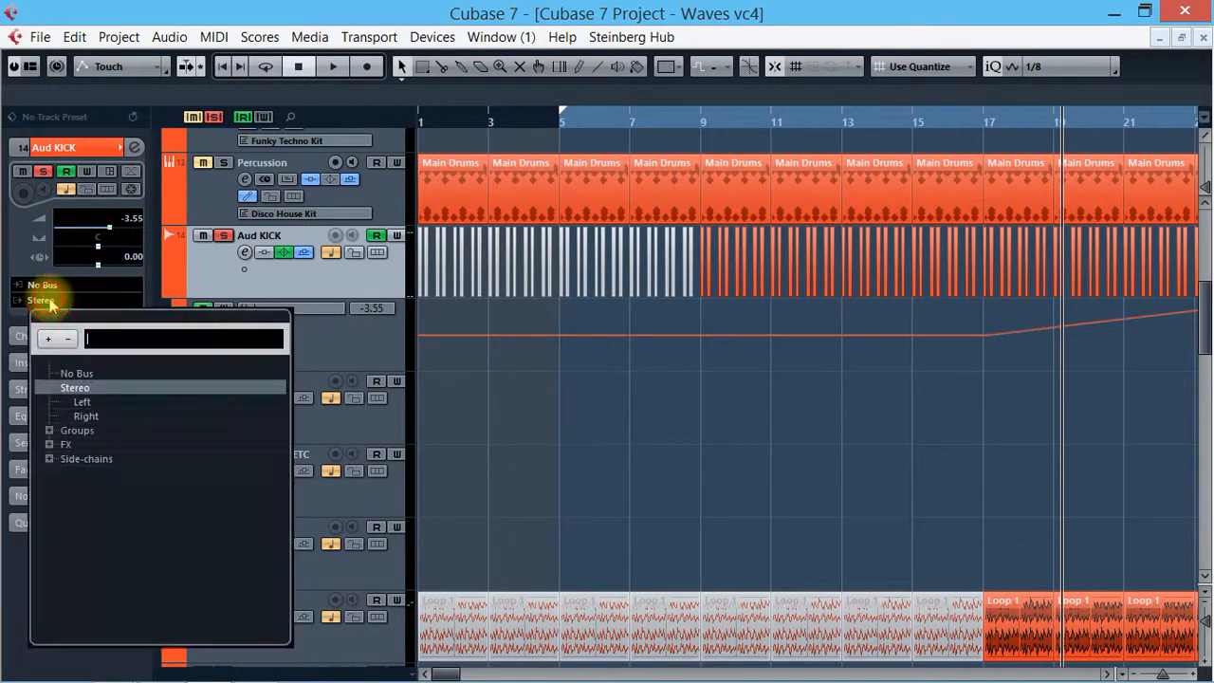
{"action": "left_click", "coordinate": [77, 376]}
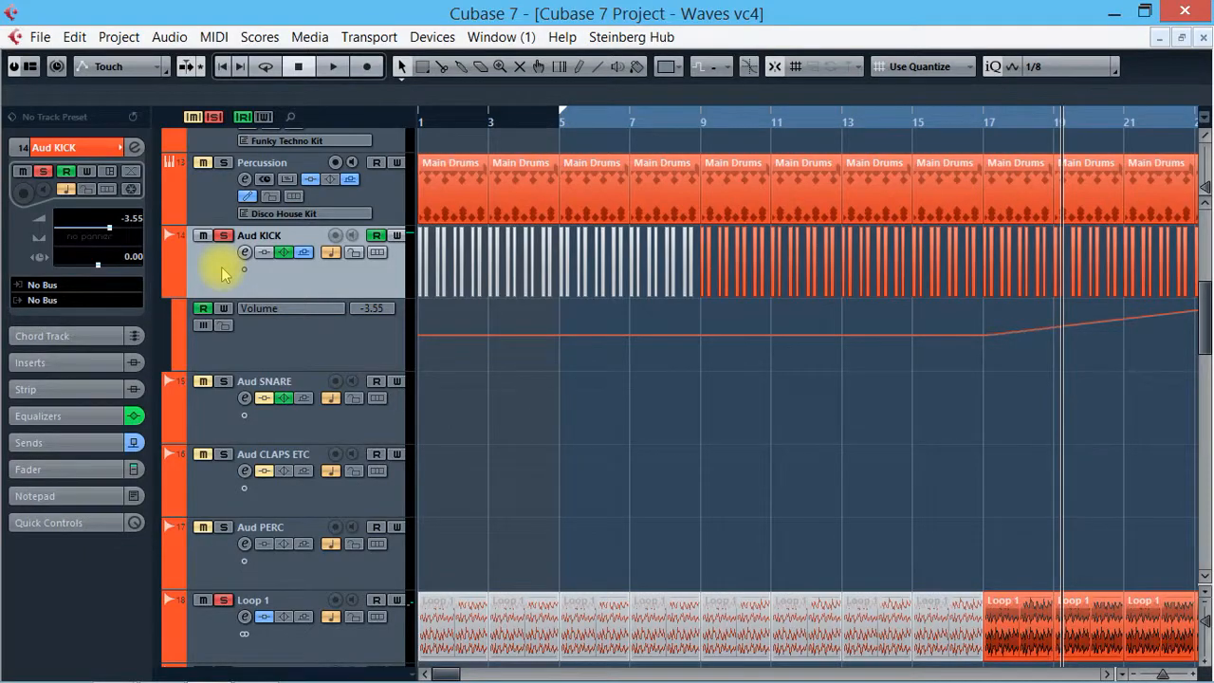
{"action": "key", "text": "1"}
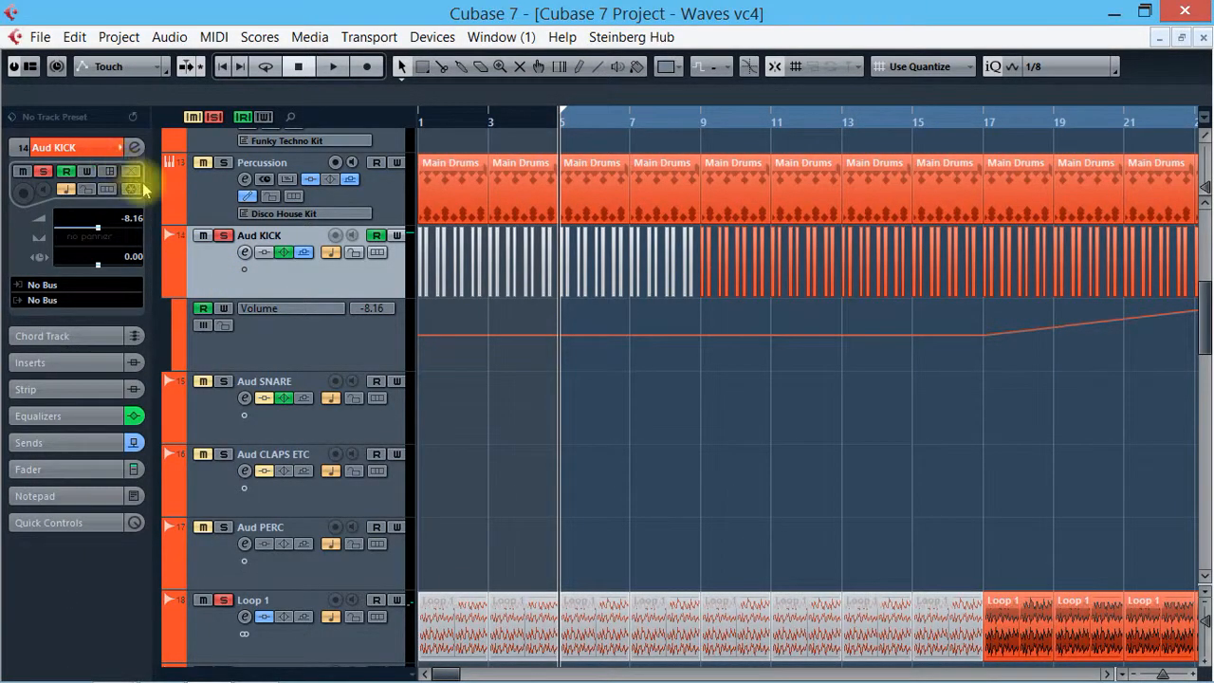
{"action": "left_click", "coordinate": [86, 442]}
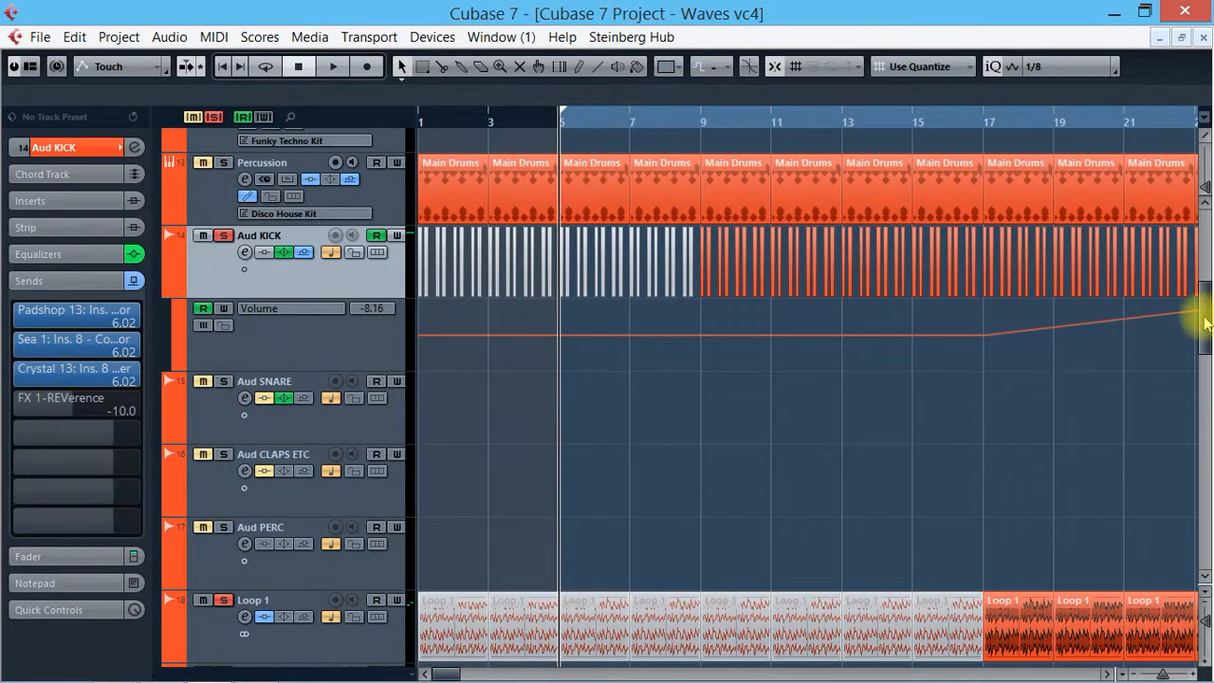
Step: Select the Padshop 13 track, bypass its MIDI inserts and inserts, and audition it soloed from bar 5
{"action": "left_click", "coordinate": [674, 120]}
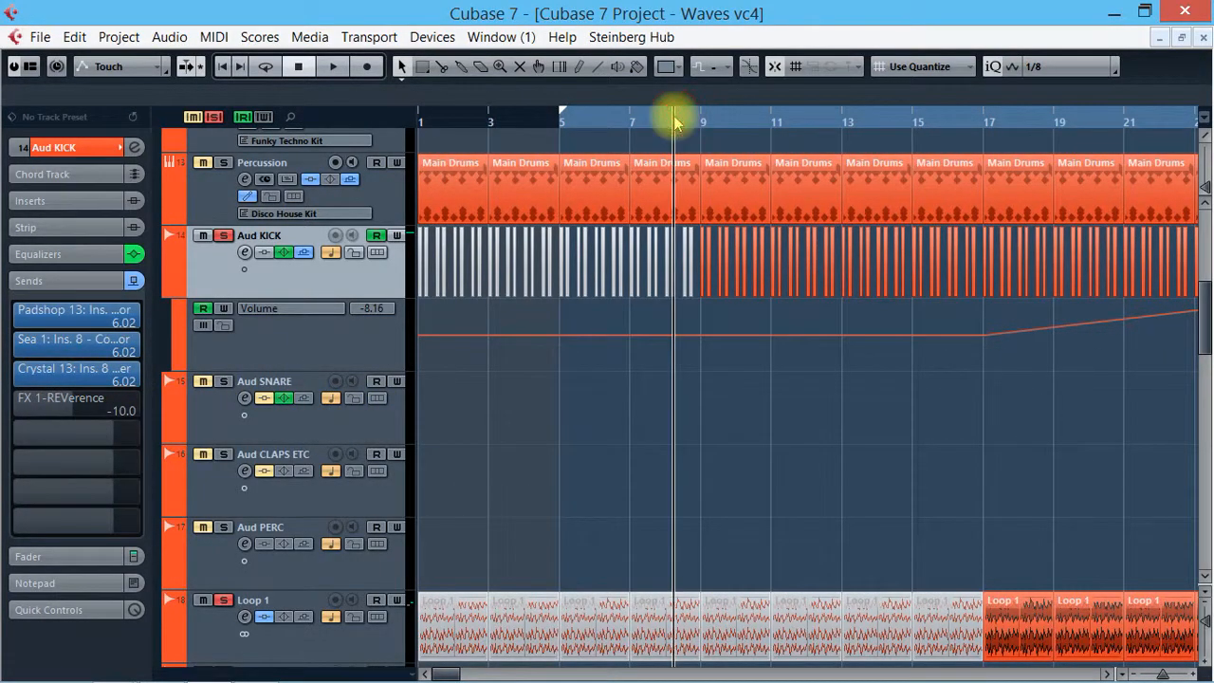
{"action": "left_click_drag", "start_coordinate": [1203, 320], "coordinate": [1210, 432]}
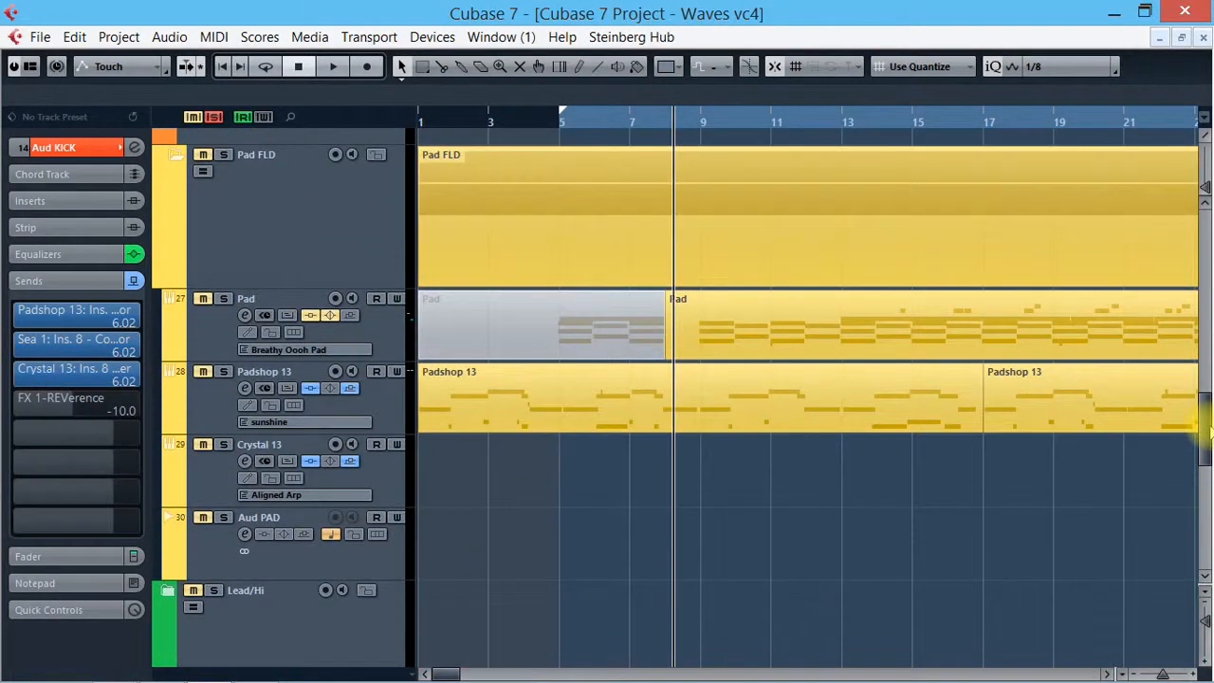
{"action": "left_click", "coordinate": [214, 384]}
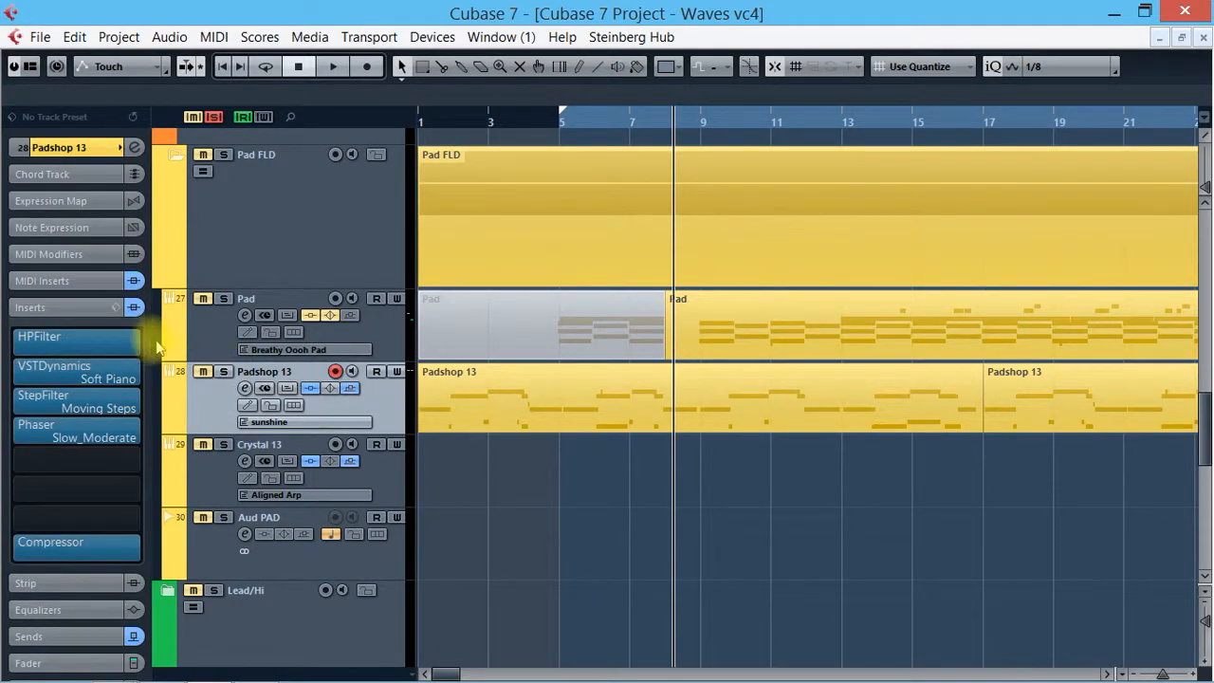
{"action": "left_click", "coordinate": [133, 281]}
{"action": "left_click", "coordinate": [134, 308]}
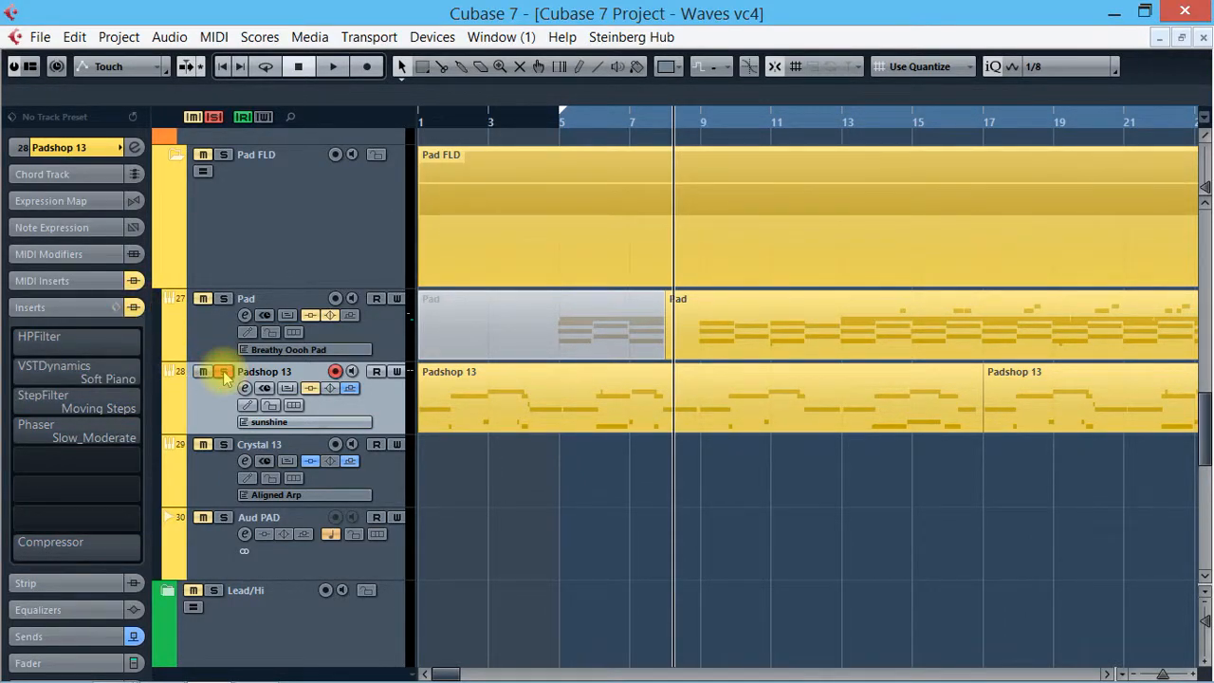
{"action": "key", "text": "Return"}
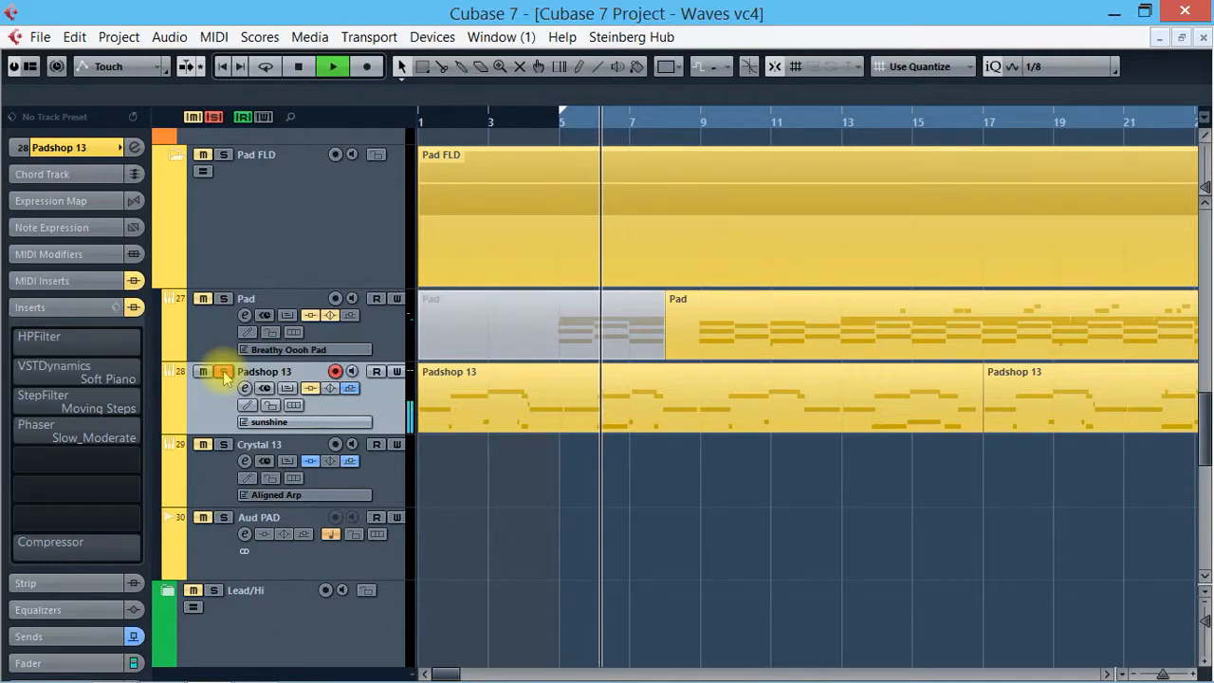
{"action": "key", "text": "space"}
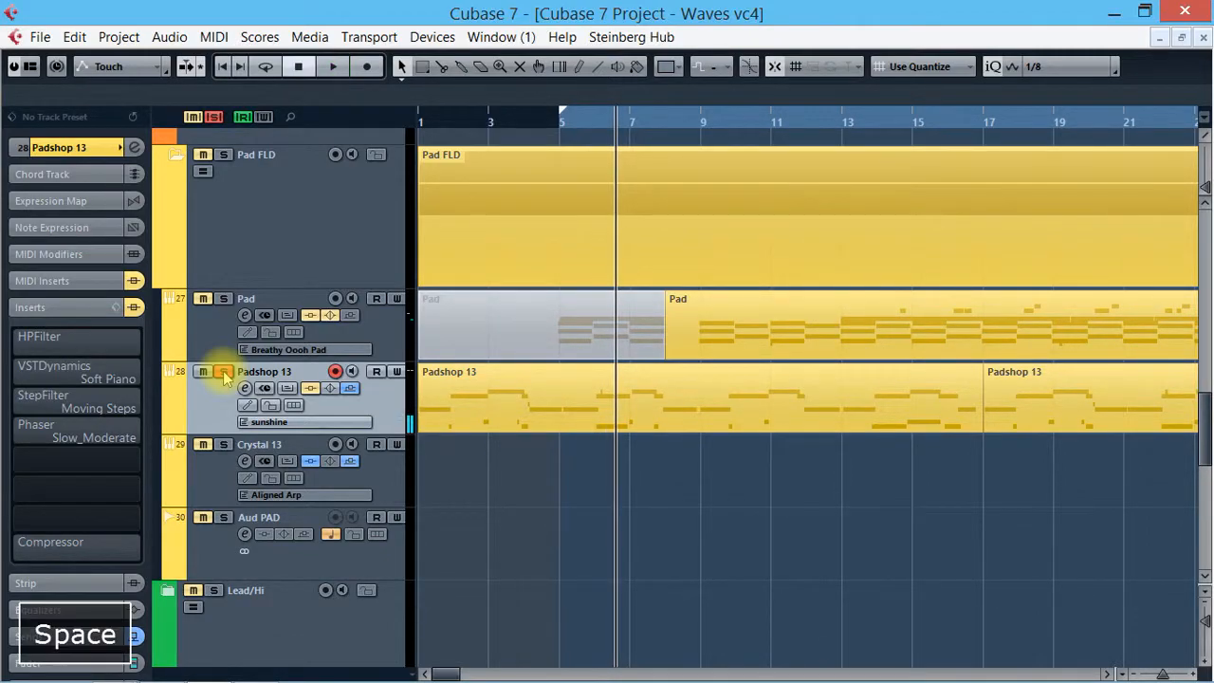
{"action": "key", "text": "1"}
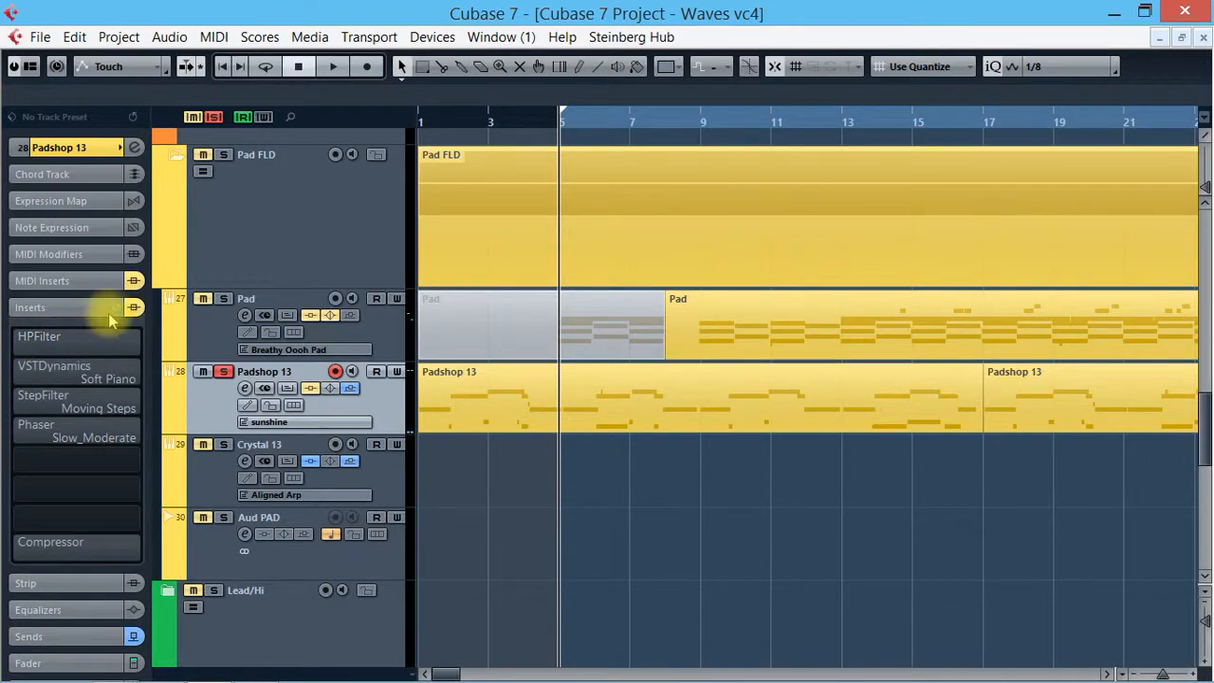
Step: Re-enable the Padshop 13 track's inserts and MIDI inserts
{"action": "left_click", "coordinate": [140, 308]}
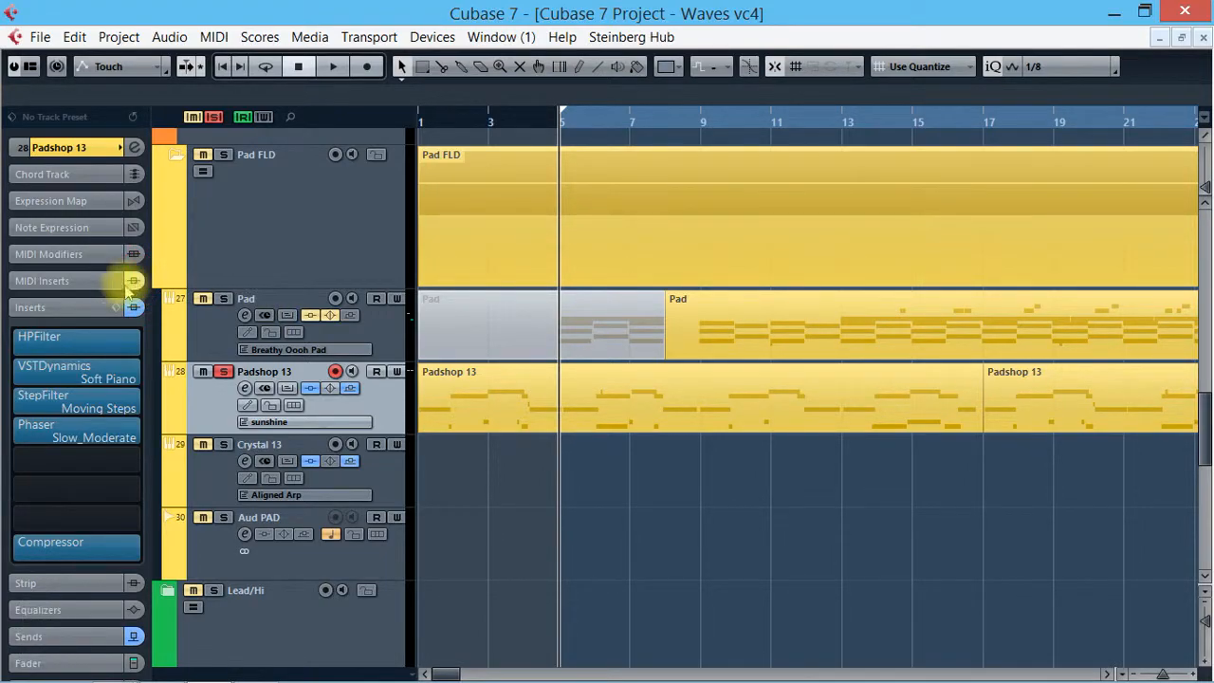
{"action": "left_click", "coordinate": [70, 550]}
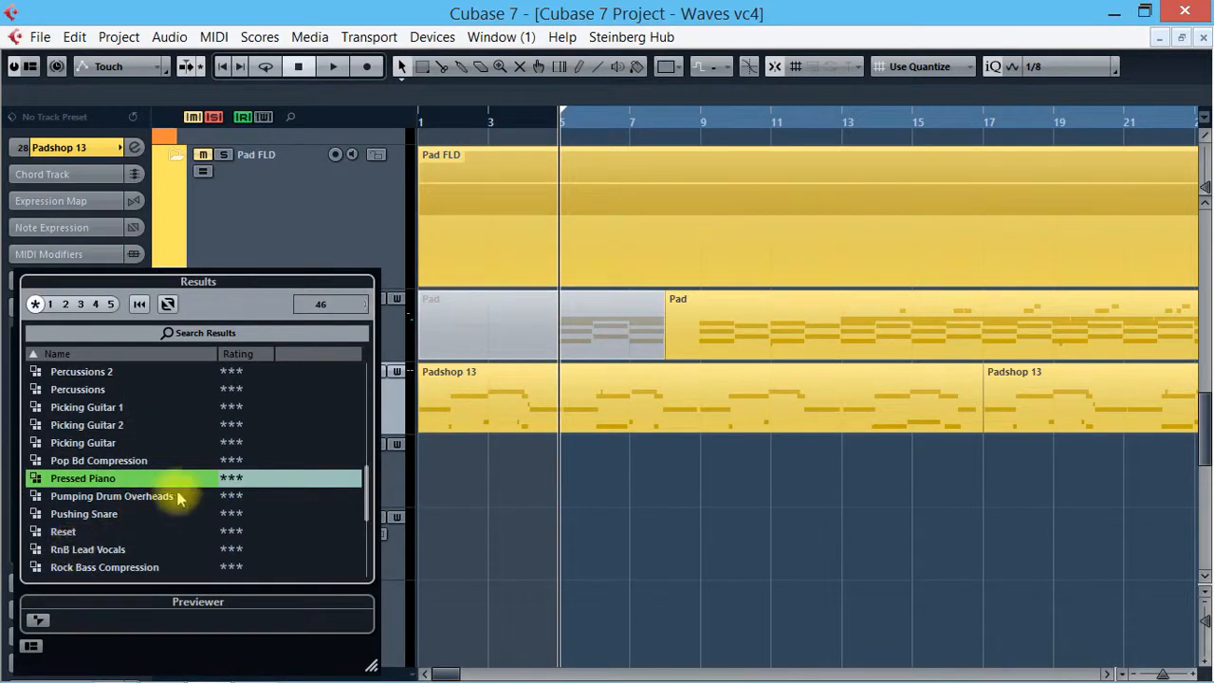
{"action": "left_click", "coordinate": [466, 515]}
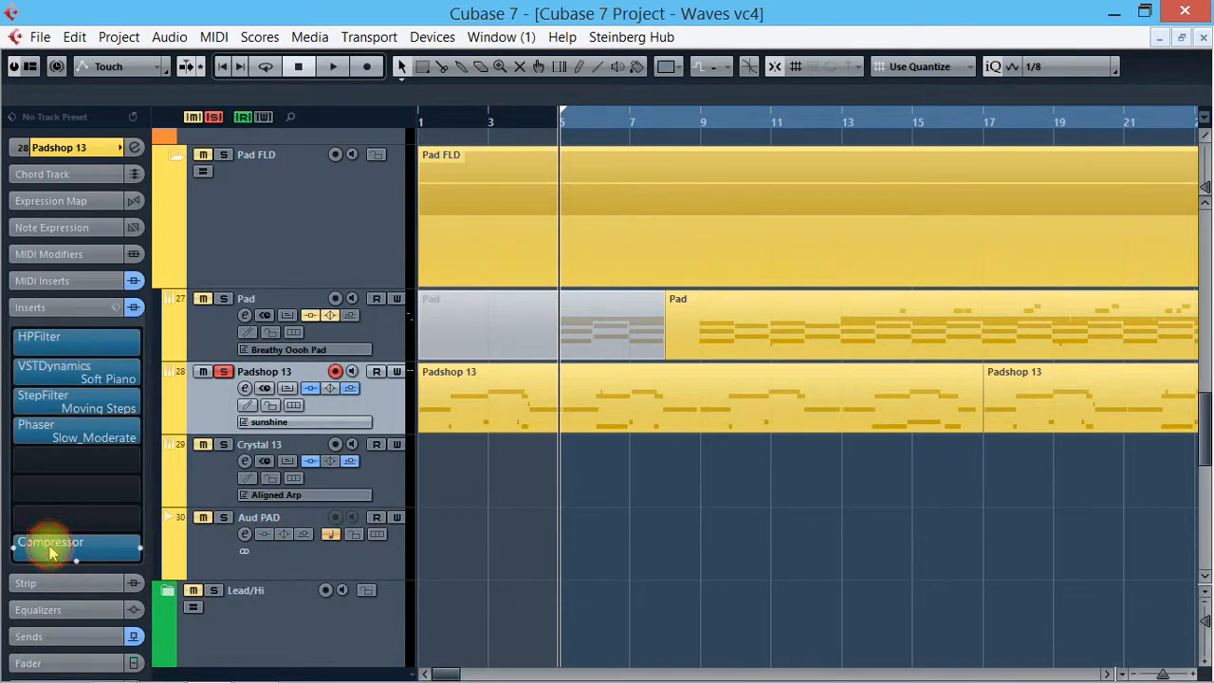
Step: Check the side-chained Compressor in Padshop 13's insert slot 8, close it and play the soloed track from bar 5
{"action": "left_click", "coordinate": [52, 550]}
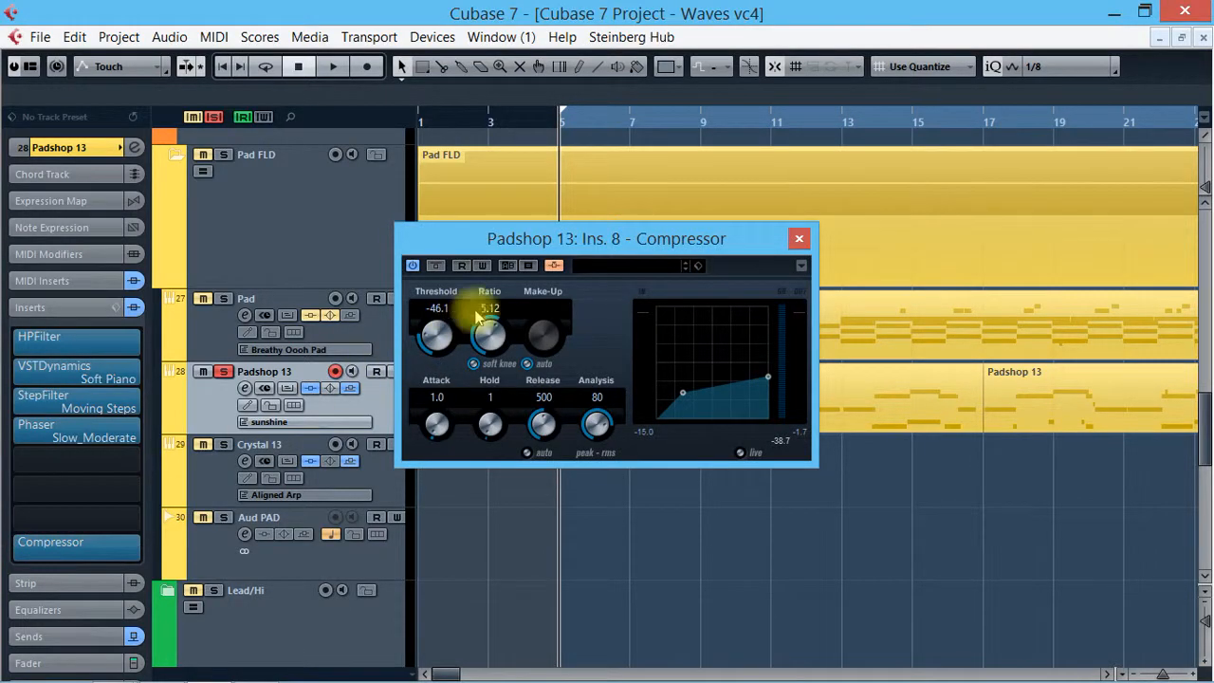
{"action": "left_click", "coordinate": [554, 265]}
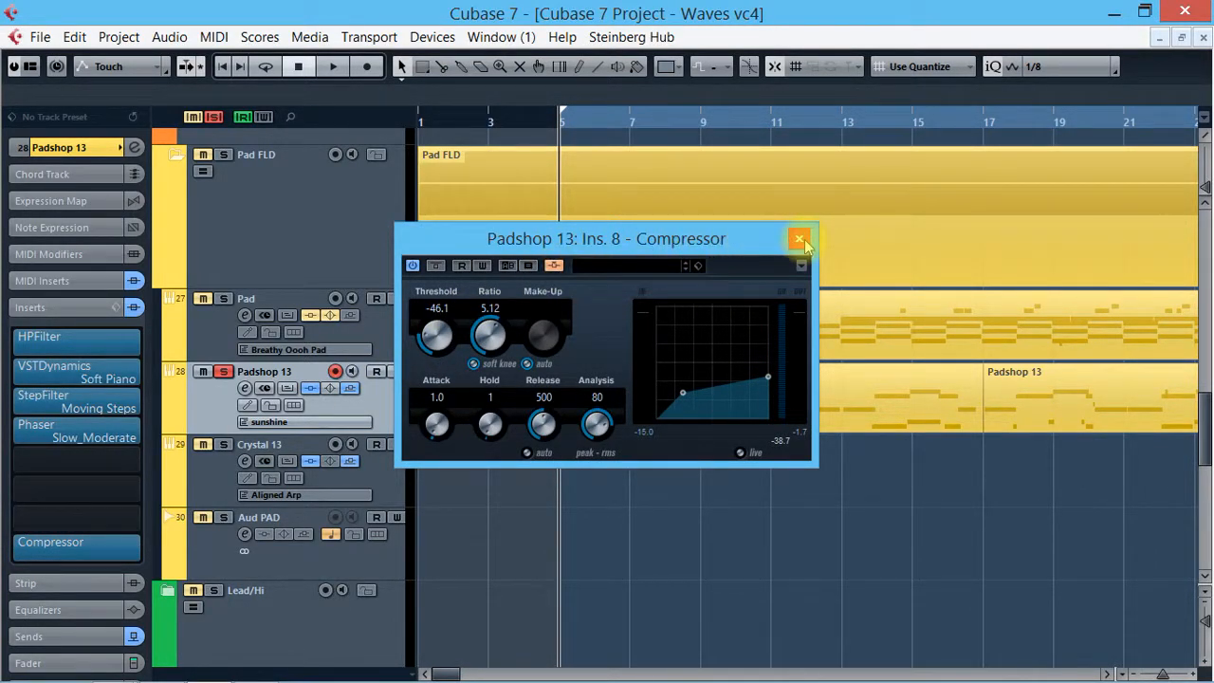
{"action": "left_click", "coordinate": [800, 239]}
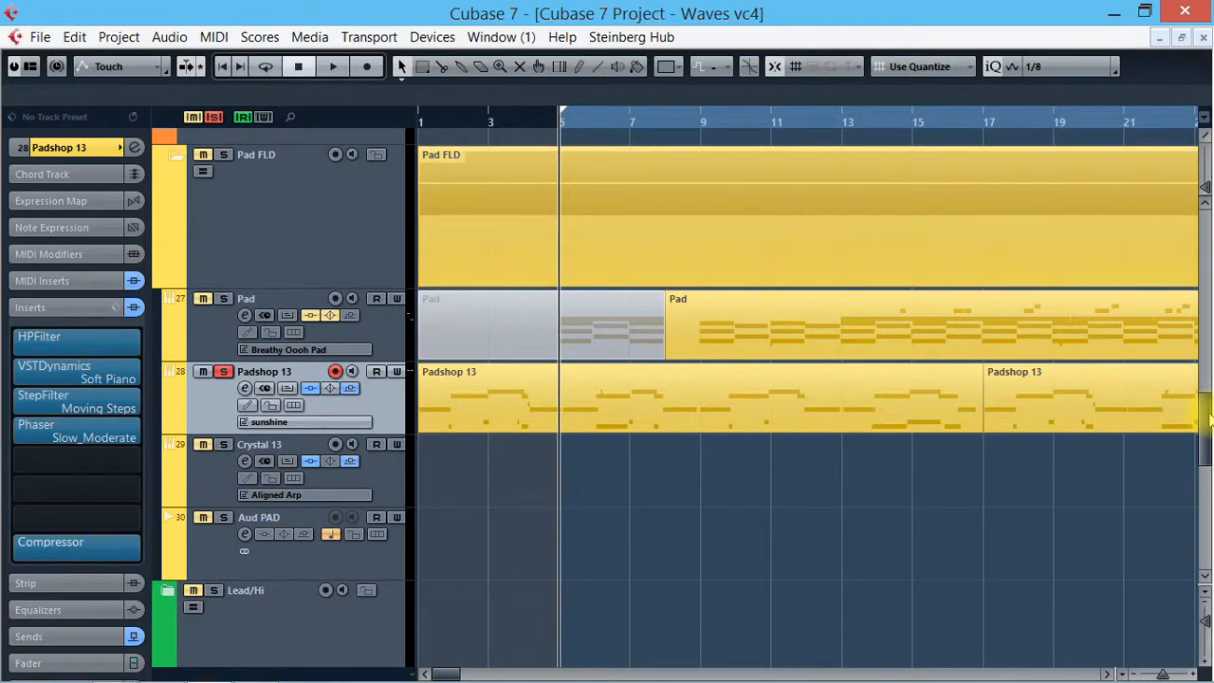
{"action": "key", "text": "Return"}
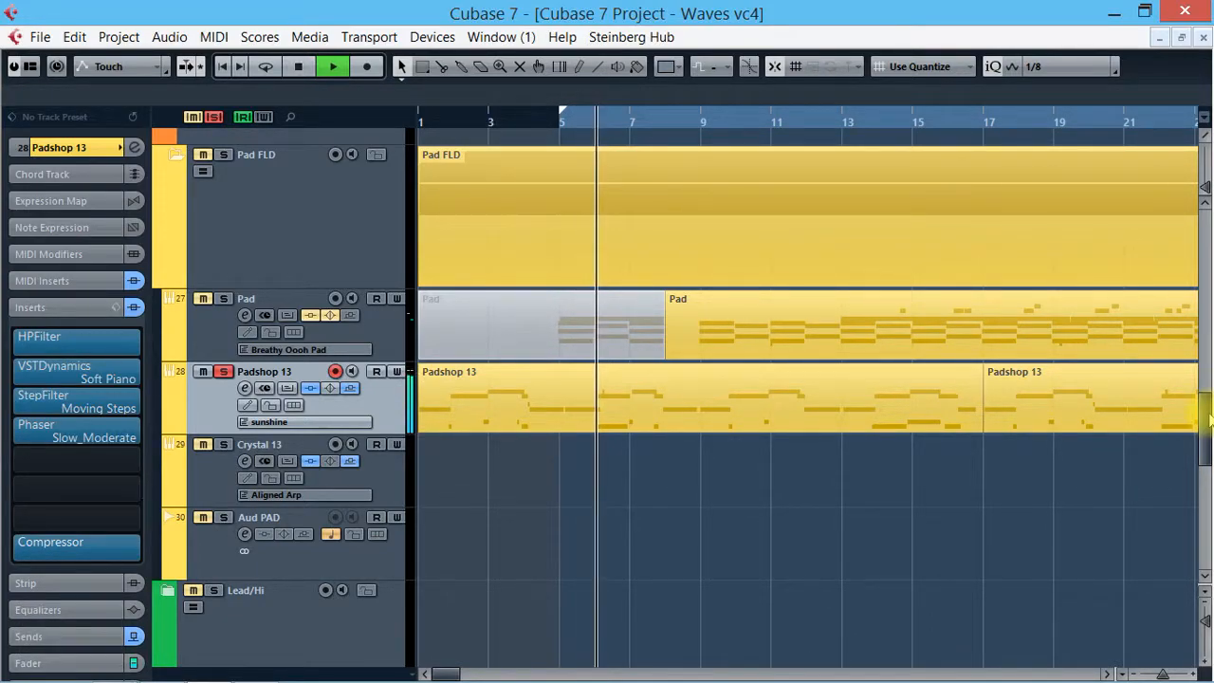
Step: Show the Aud KICK track's volume automation from about bar 10 to bar 31 while the soloed tracks play
{"action": "left_click_drag", "start_coordinate": [1205, 418], "coordinate": [1205, 281]}
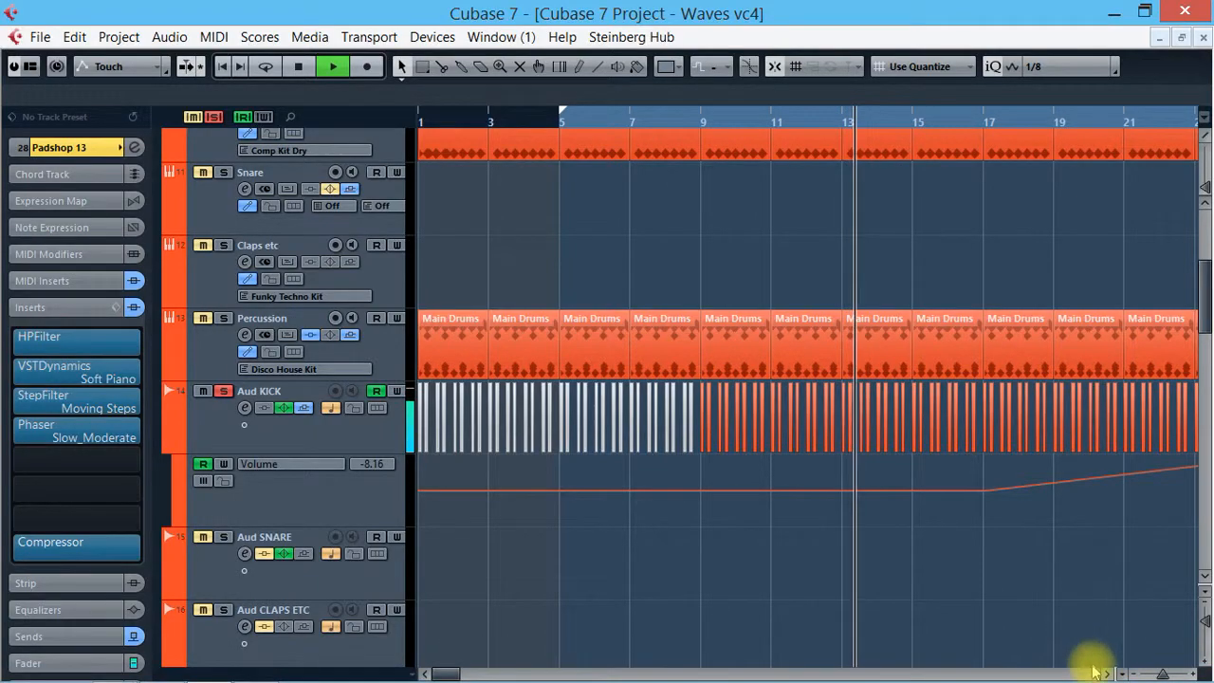
{"action": "left_click", "coordinate": [1107, 675]}
{"action": "left_click", "coordinate": [1108, 675]}
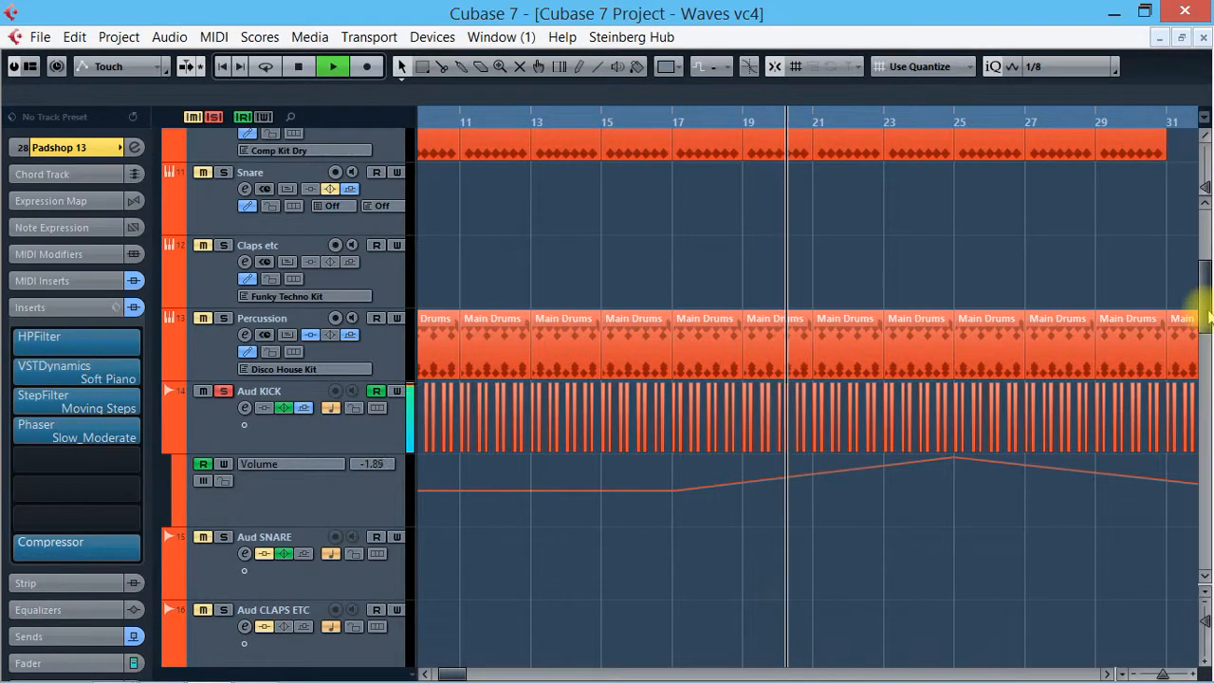
Step: Unsolo the Loop 1 track and deactivate all remaining solos during playback
{"action": "scroll", "coordinate": [1207, 321], "scroll_direction": "down", "scroll_amount": 5}
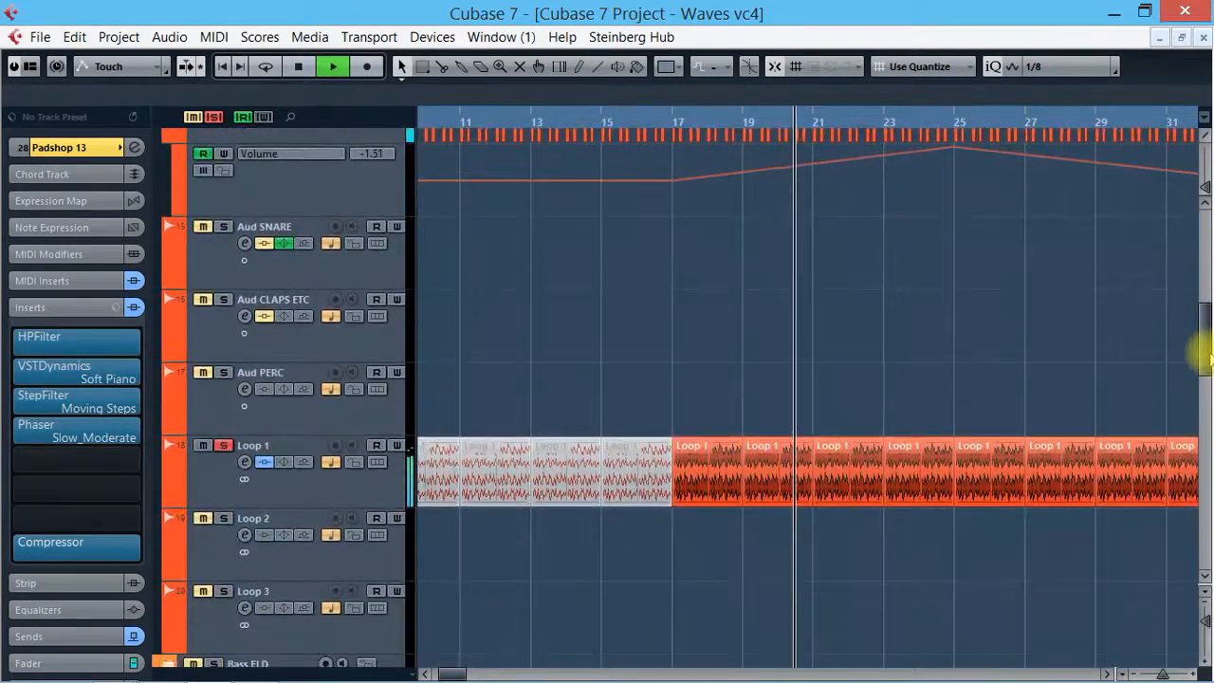
{"action": "left_click", "coordinate": [223, 448]}
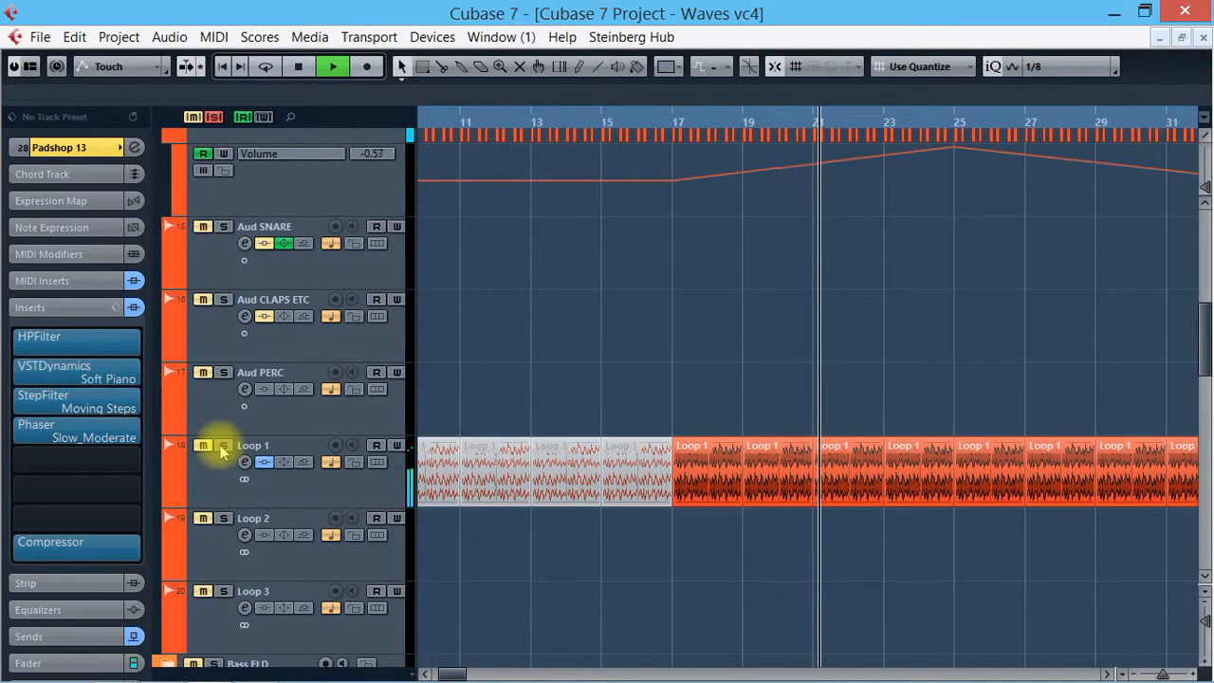
{"action": "left_click", "coordinate": [213, 117]}
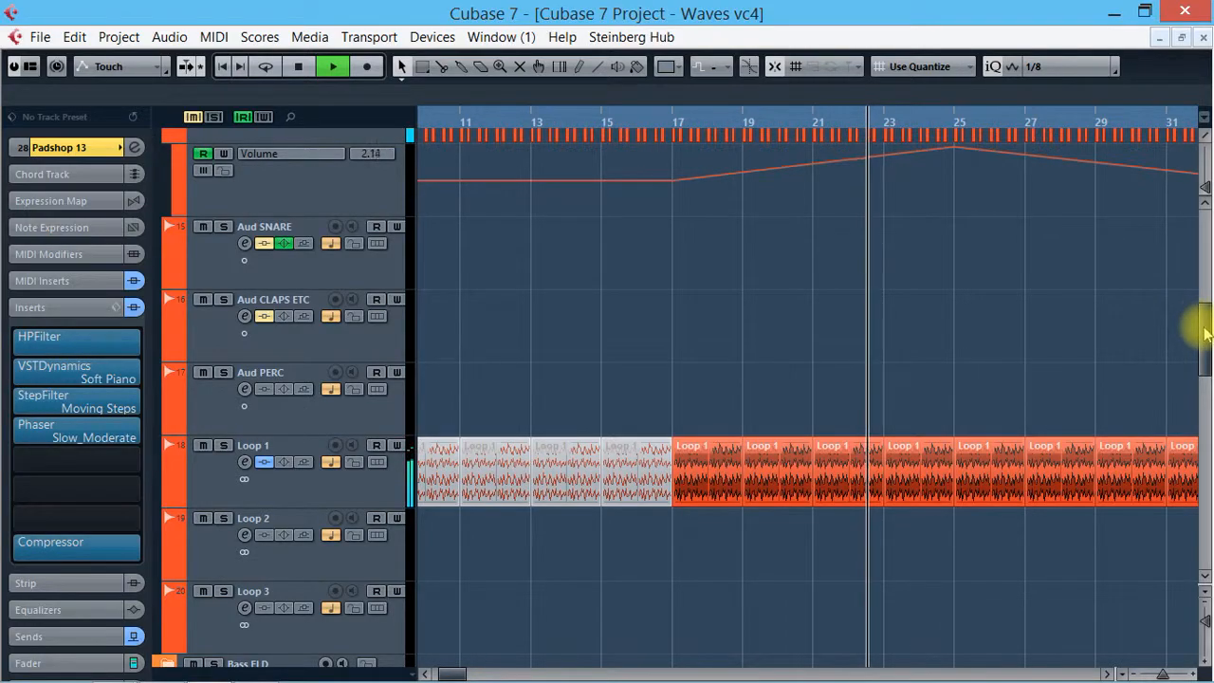
Step: Listen to the unsoloed mix past bar 25 with the Aud KICK volume automation in view, and stop playback
{"action": "left_click_drag", "start_coordinate": [1205, 332], "coordinate": [1205, 291]}
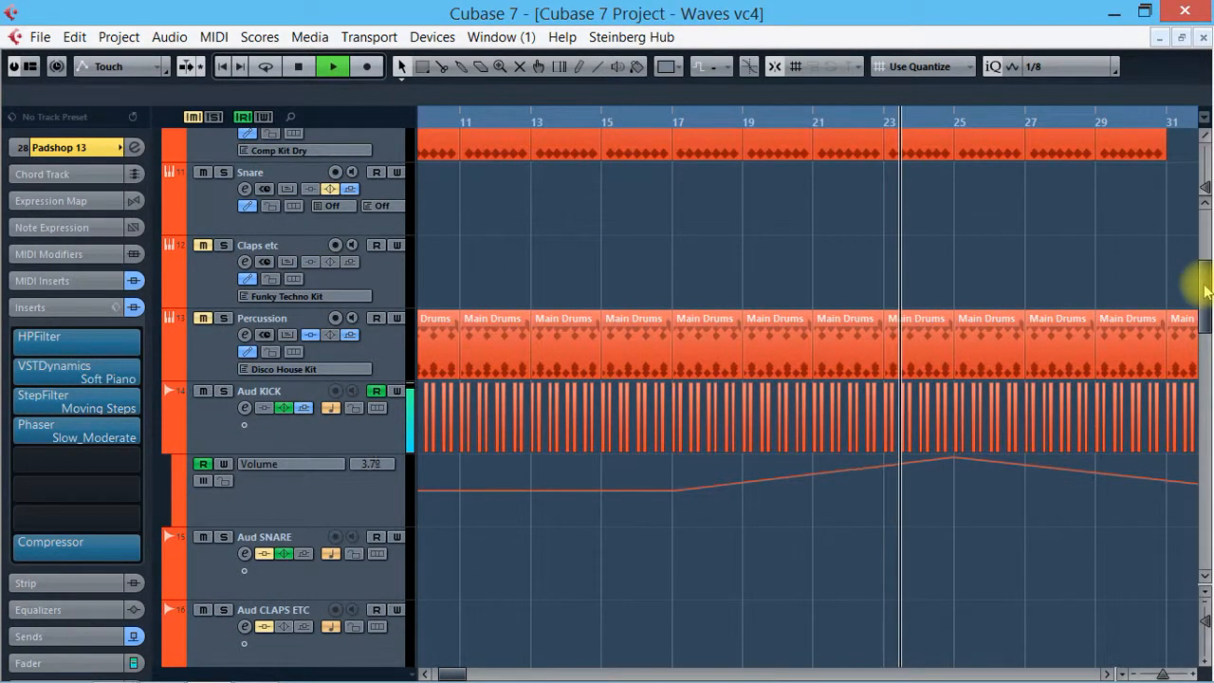
{"action": "left_click_drag", "start_coordinate": [1205, 291], "coordinate": [1205, 293]}
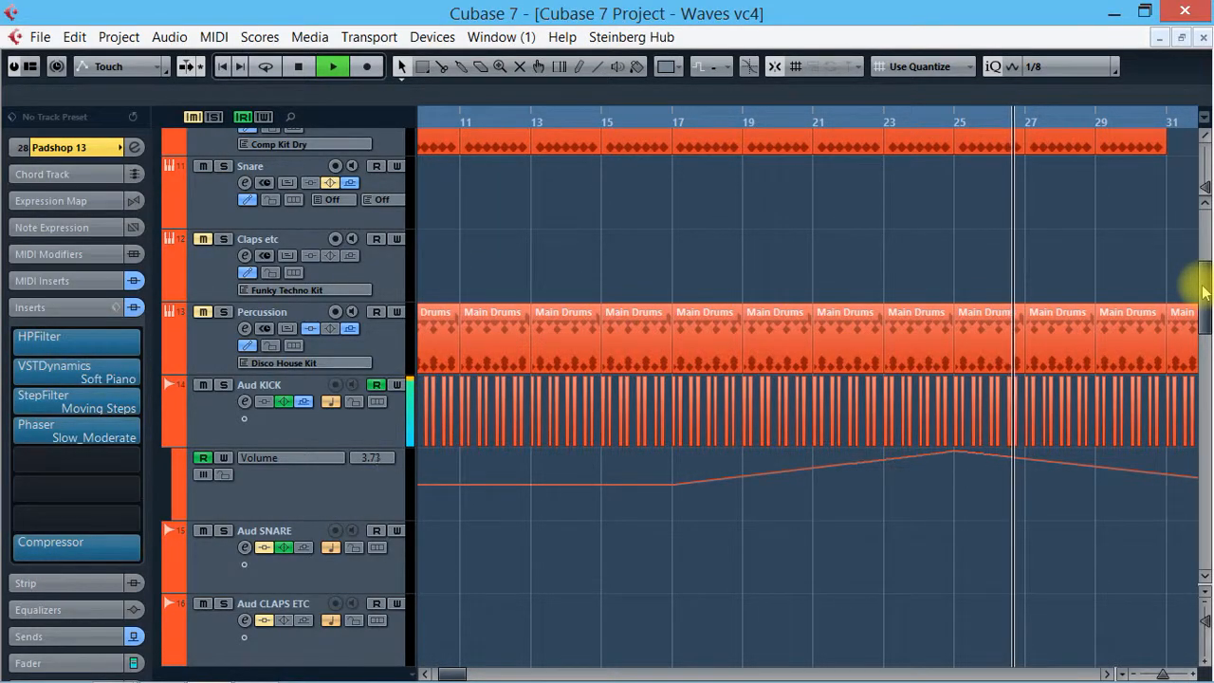
{"action": "key", "text": "space"}
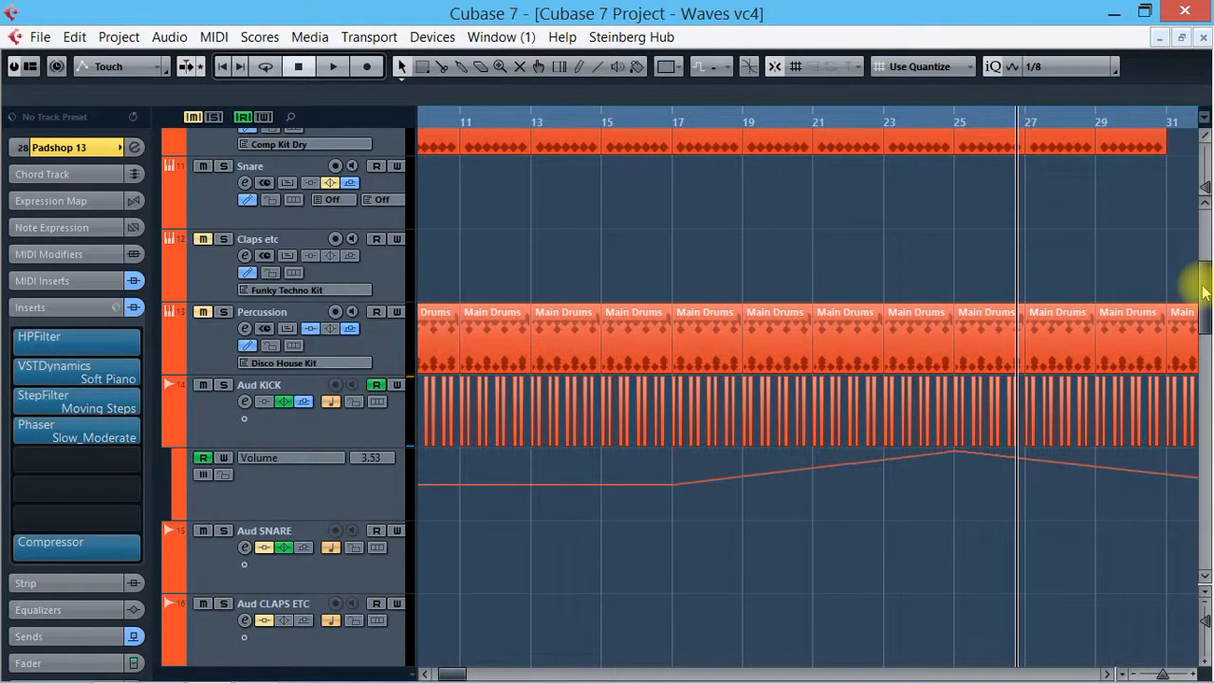
{"action": "left_click", "coordinate": [721, 314]}
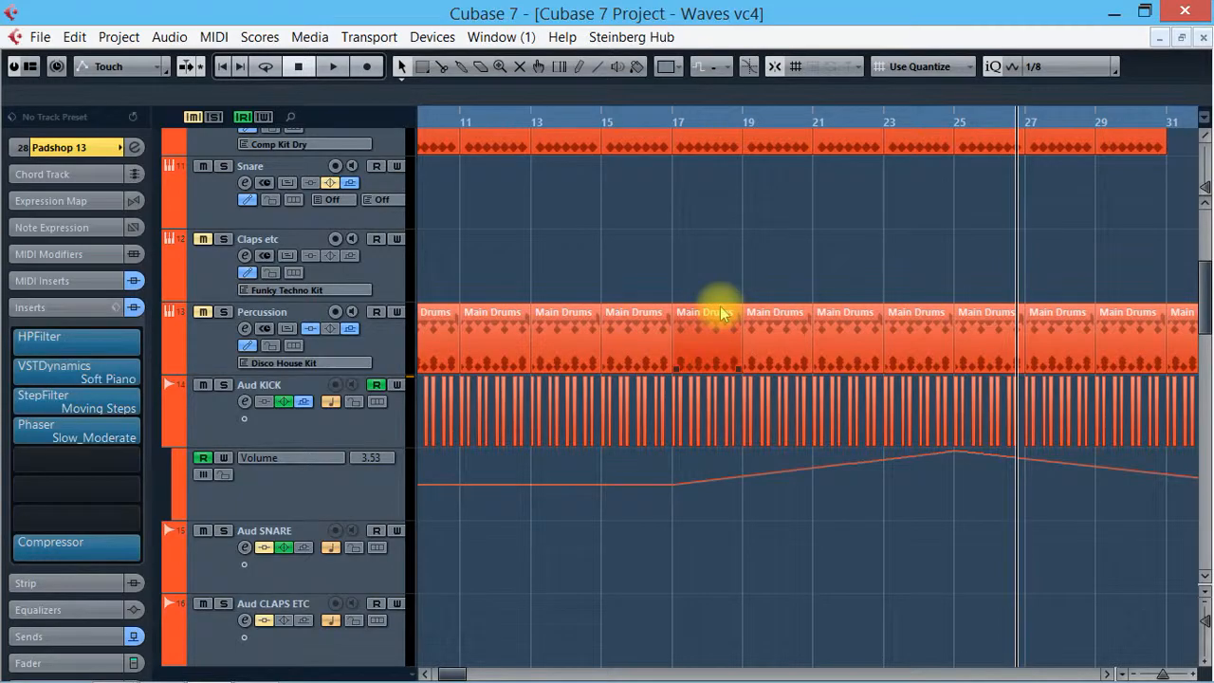